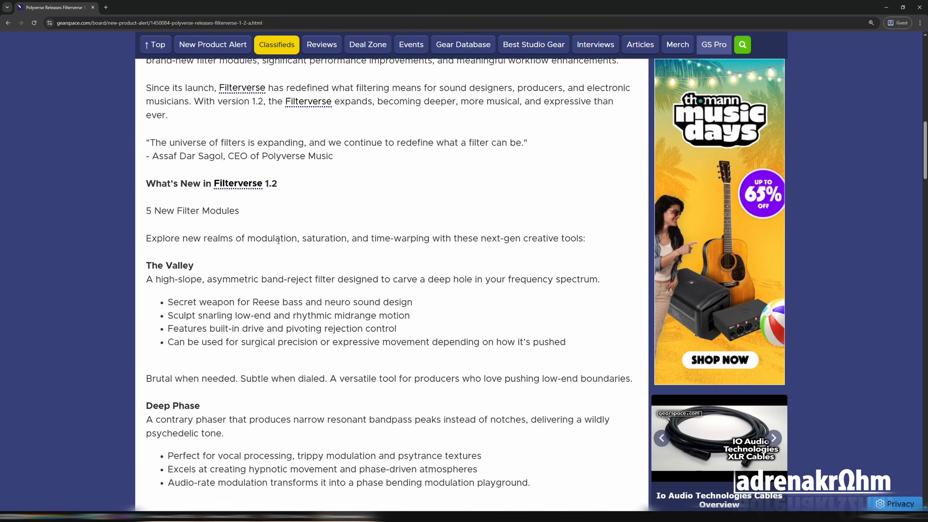
# Read the Filterverse 1.2 release notes, from the new filter modules down to the performance and workflow upgrades.
pyautogui.scroll(-3, 278, 240)
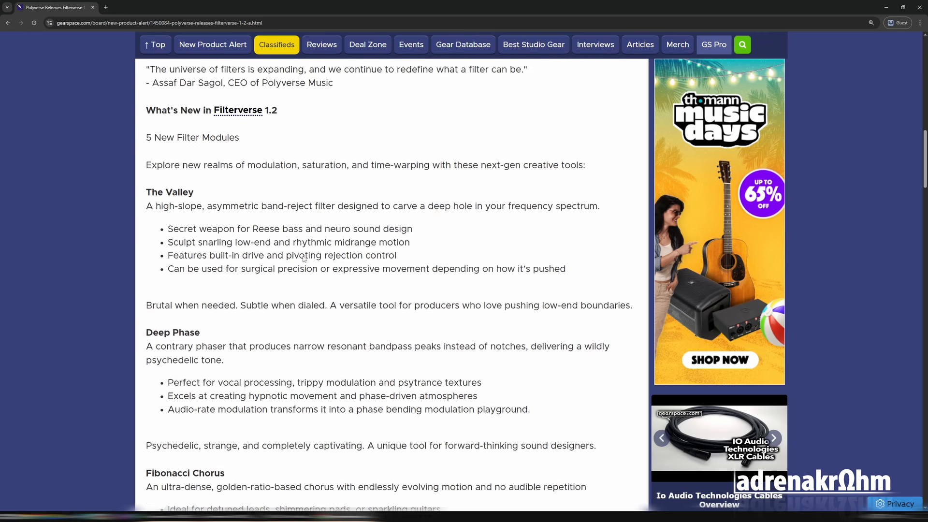
pyautogui.scroll(-2, 304, 254)
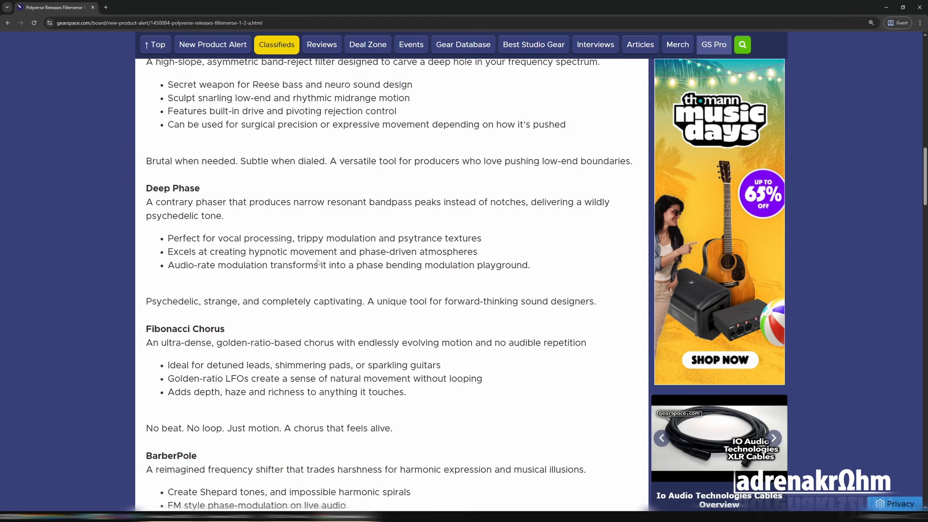
pyautogui.scroll(-3, 281, 233)
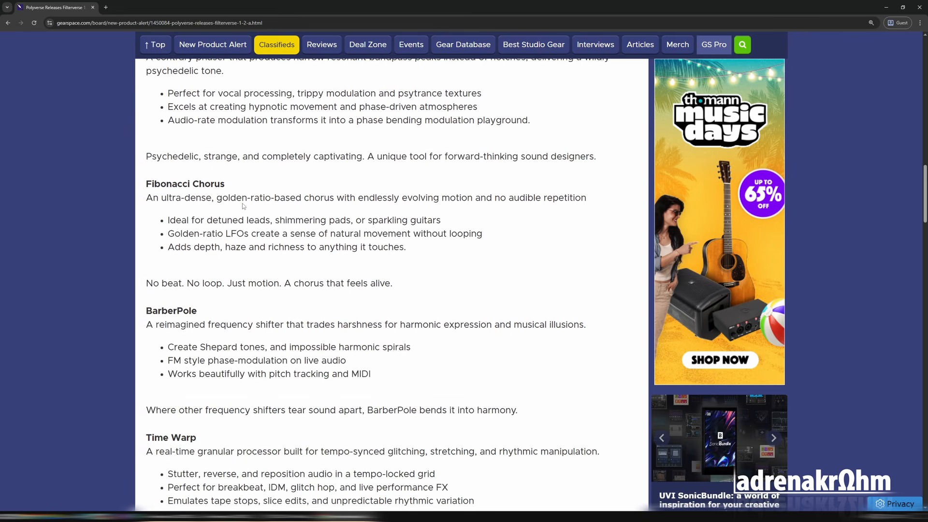
pyautogui.scroll(-3, 268, 212)
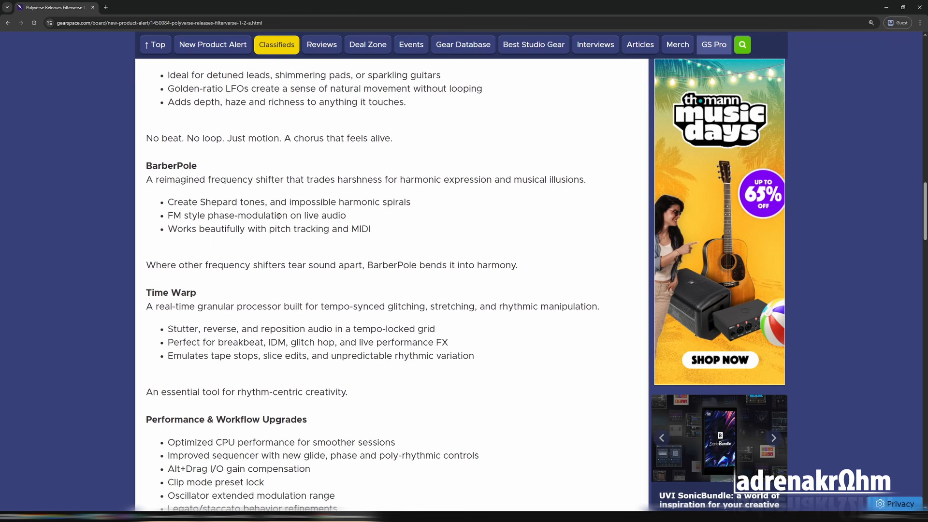
pyautogui.scroll(-3, 279, 216)
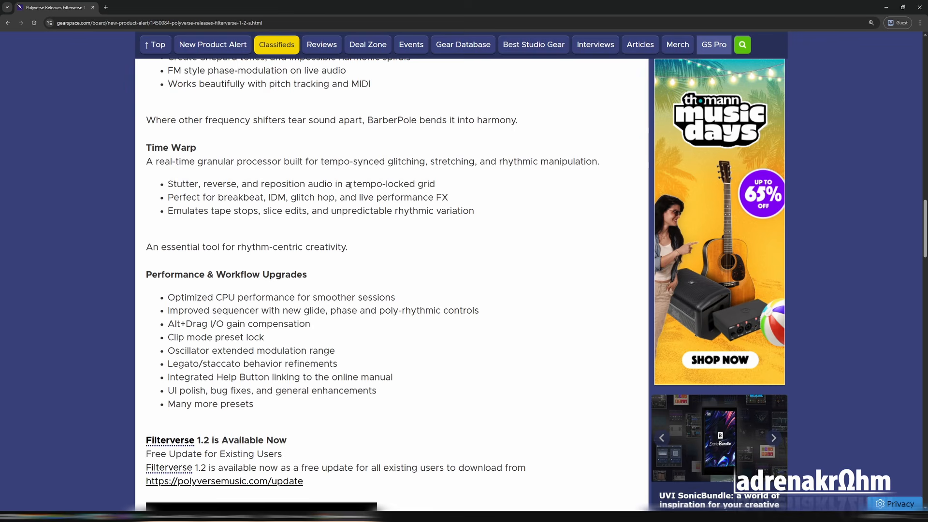
pyautogui.scroll(-2, 317, 211)
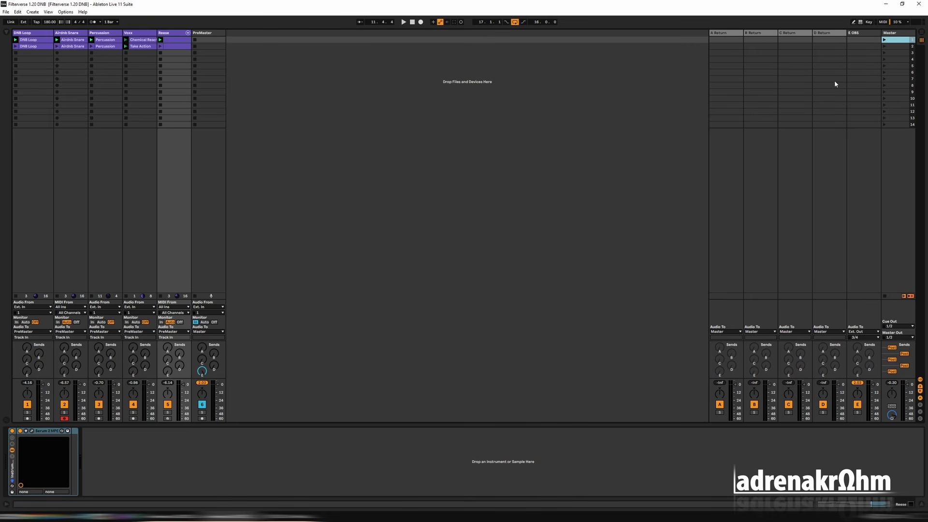
# Play the first scene and audition tracks 1 to 5 one by one by soloing each of them.
pyautogui.click(884, 40)
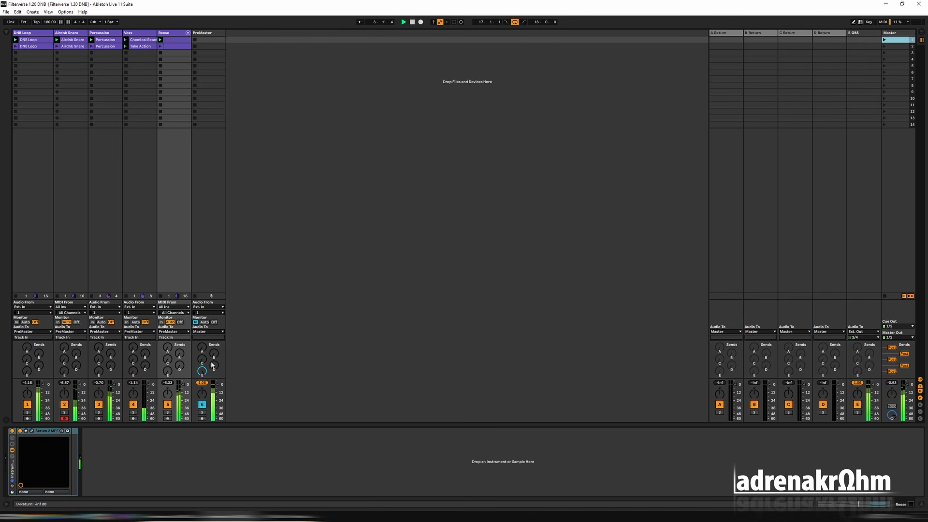
pyautogui.click(27, 412)
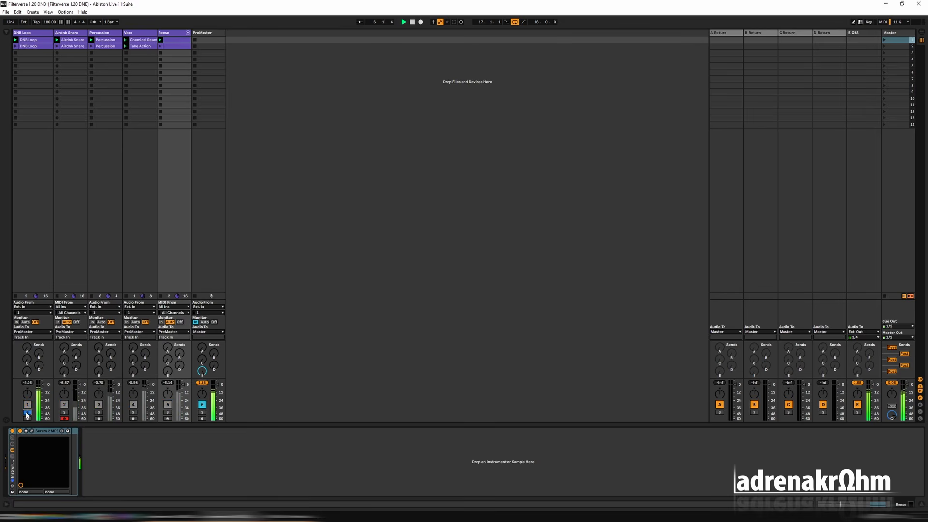
pyautogui.click(65, 412)
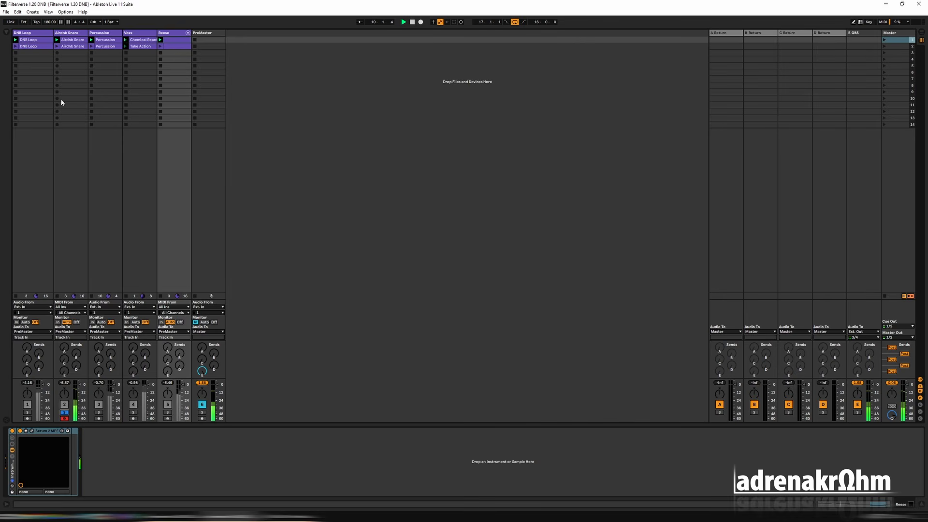
pyautogui.click(65, 413)
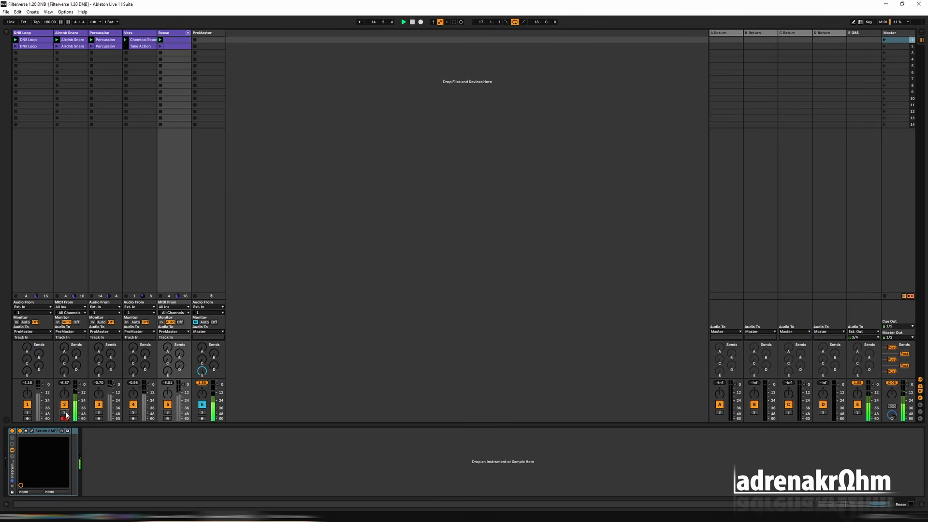
pyautogui.click(99, 413)
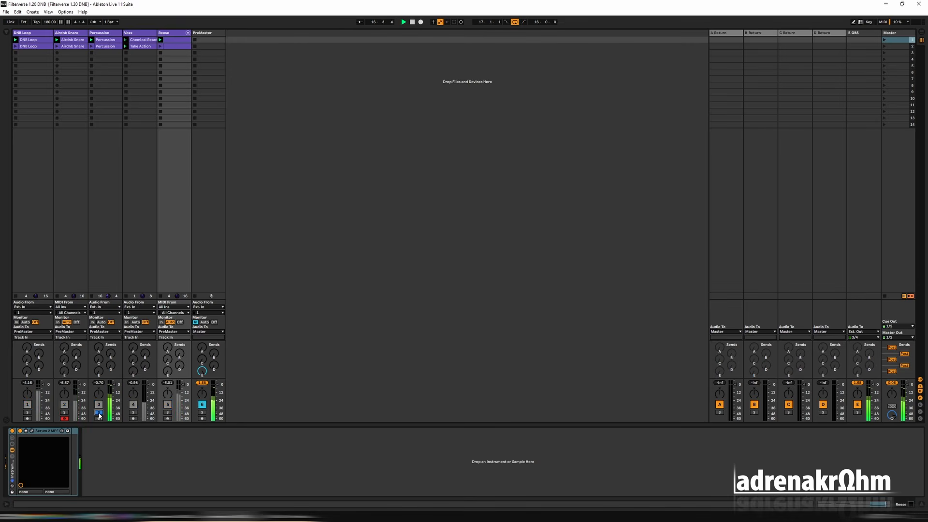
pyautogui.click(98, 413)
pyautogui.click(133, 413)
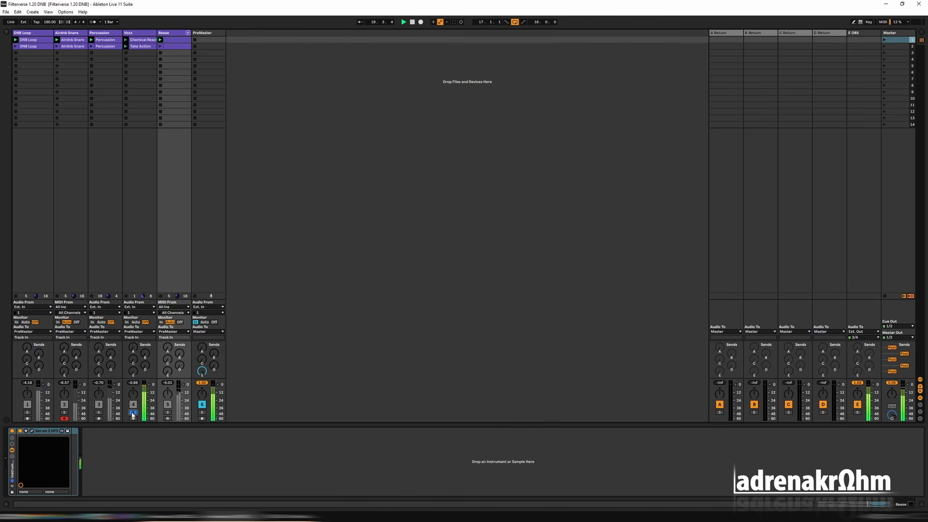
pyautogui.click(167, 413)
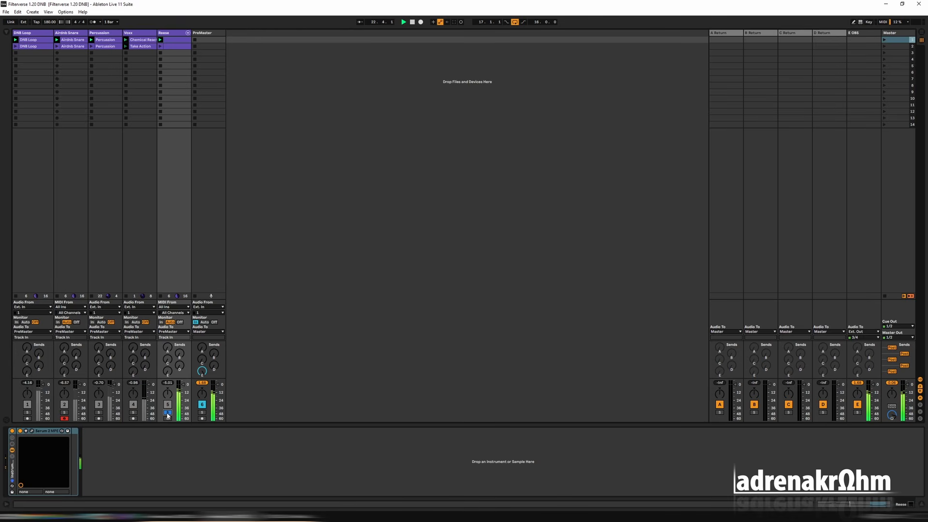
pyautogui.click(168, 413)
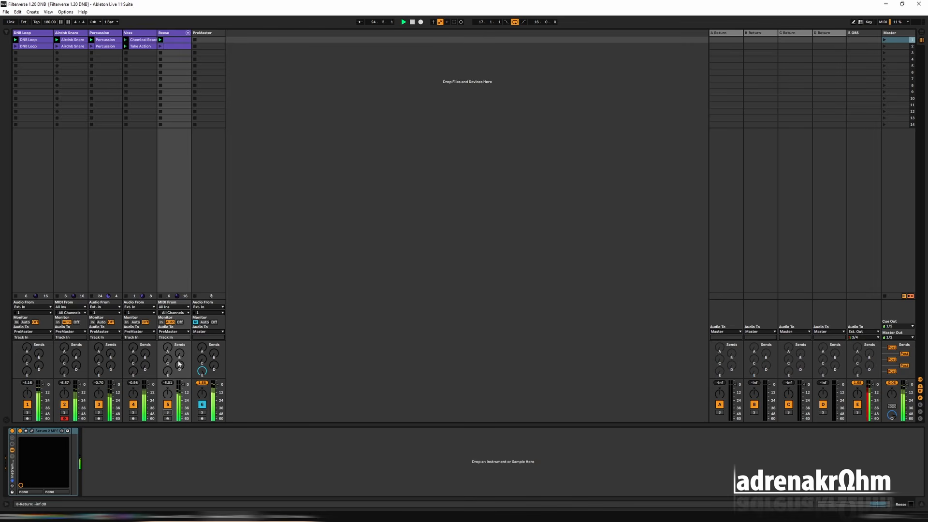
# Mute the vocal track, check the remaining mix in playback, and solo the DNB Loop track.
pyautogui.click(133, 405)
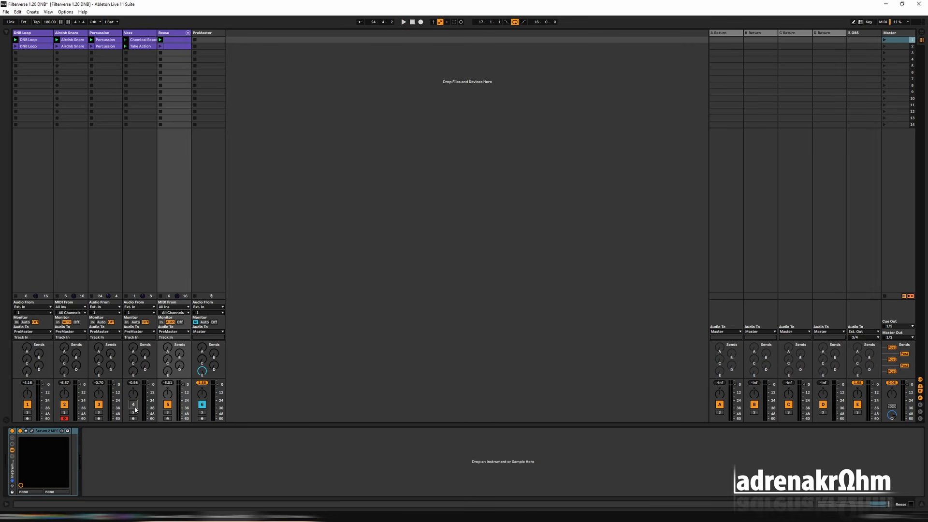
pyautogui.click(33, 34)
pyautogui.press('space')
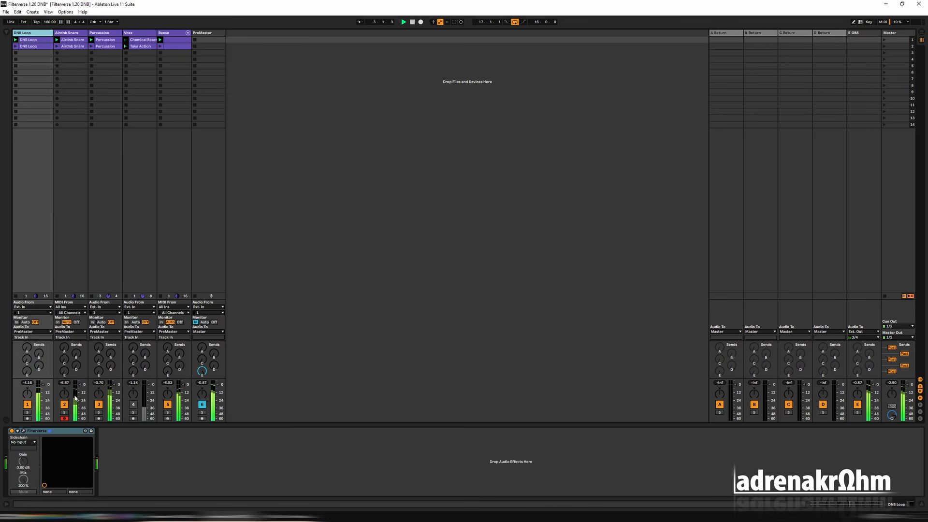
pyautogui.press('space')
pyautogui.click(27, 412)
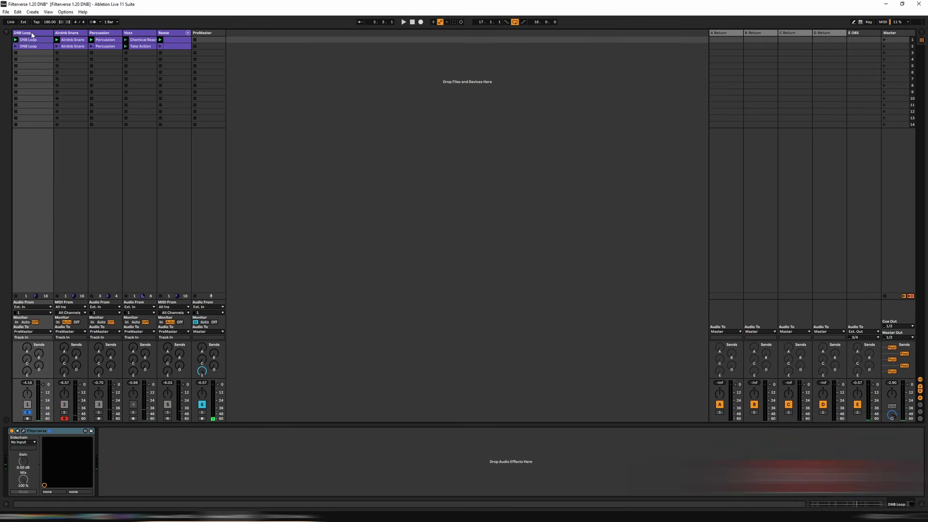
# Open Filterverse on the DNB Loop track and load the Evil filter in slot 1 with type HP and cutoff 20.60 Hz.
pyautogui.click(25, 432)
pyautogui.click(23, 430)
pyautogui.click(235, 101)
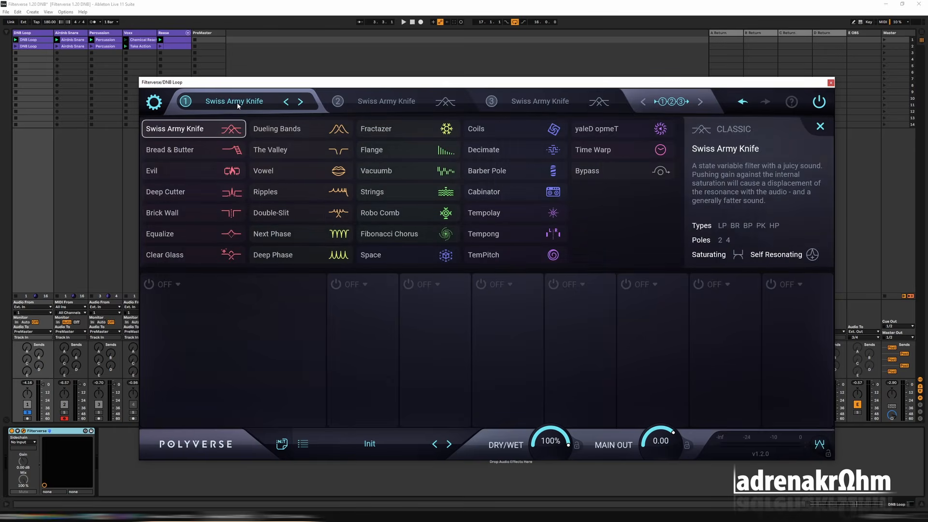
pyautogui.click(178, 173)
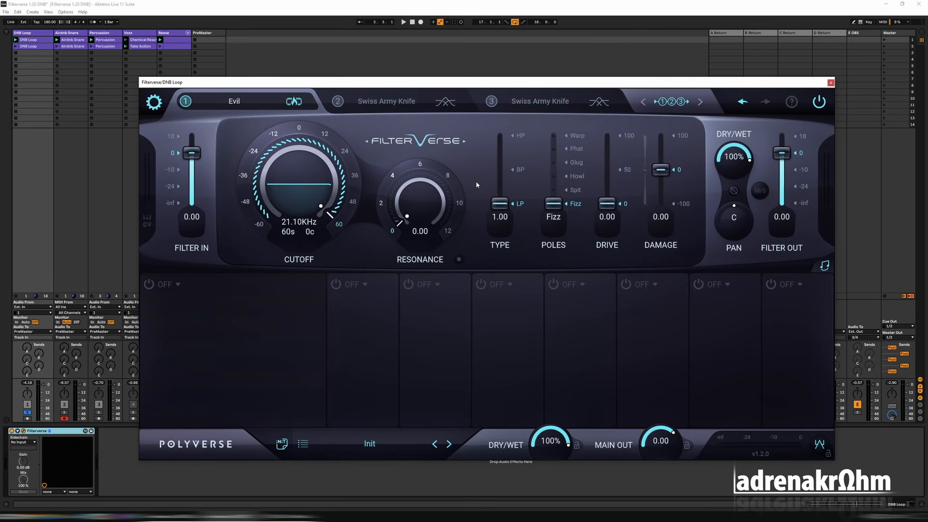
pyautogui.click(520, 136)
pyautogui.moveTo(307, 167); pyautogui.dragTo(272, 348)
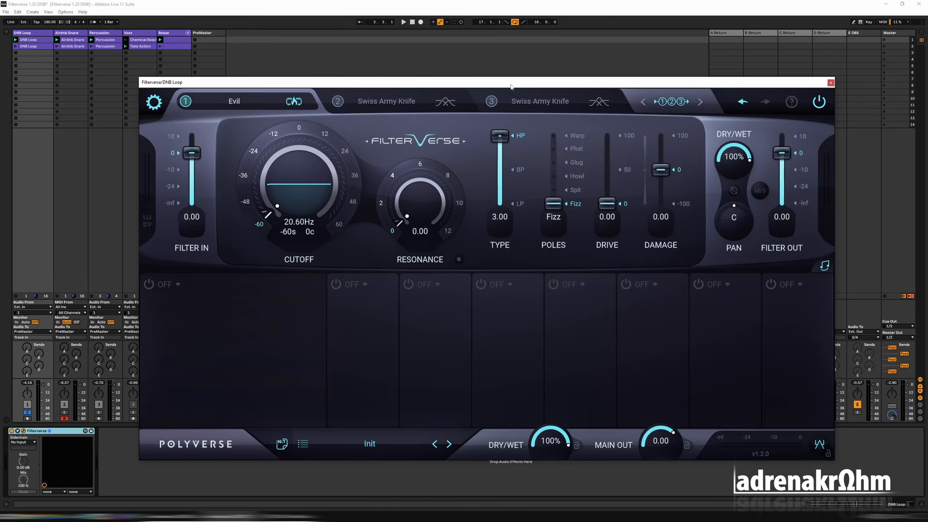
# Try the Evil filter's pole modes on the playing loop, settling on Phat with drive at 26.6.
pyautogui.moveTo(611, 205); pyautogui.dragTo(611, 179)
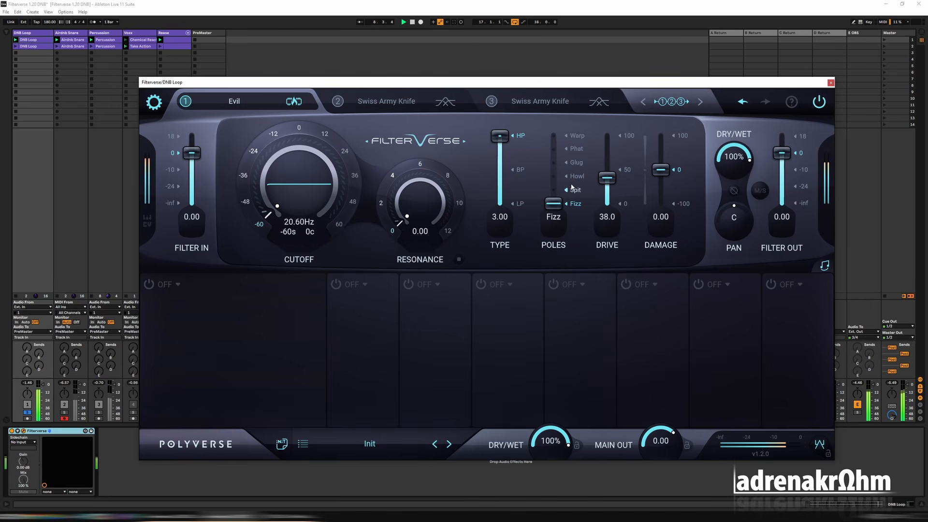
pyautogui.click(575, 163)
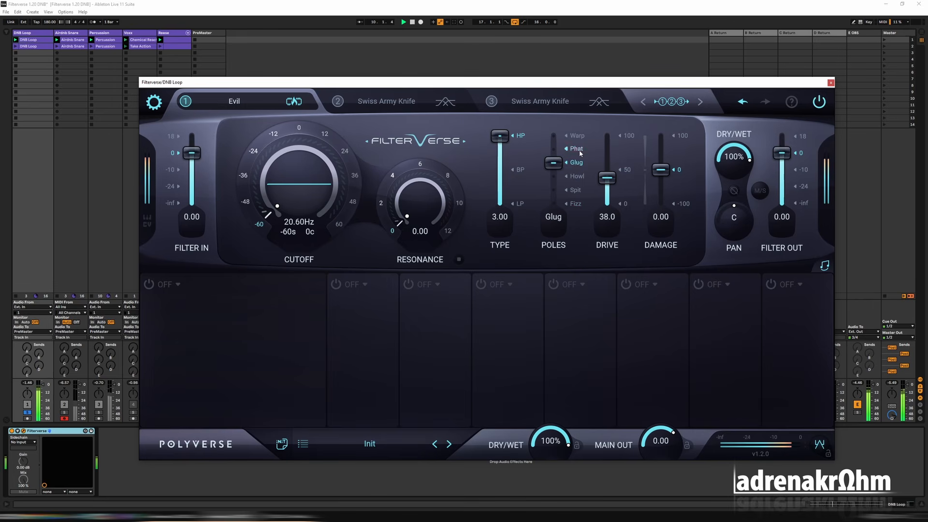
pyautogui.click(578, 149)
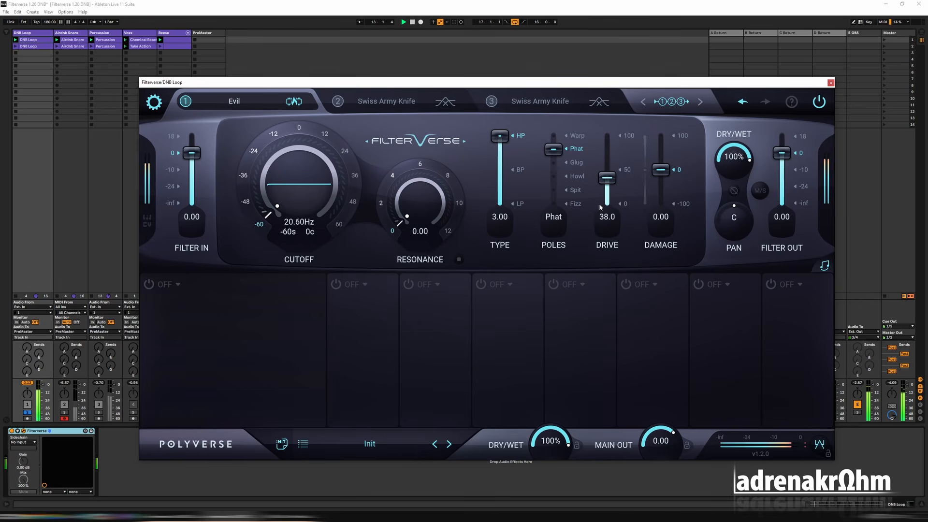
pyautogui.moveTo(611, 202); pyautogui.dragTo(613, 188)
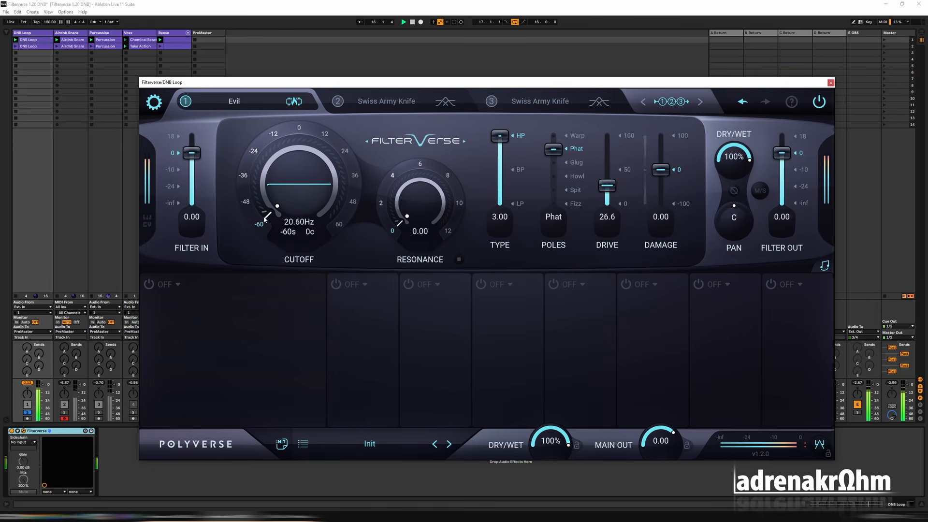
# Fine-tune the Evil filter's cutoff to 23.66 Hz and stop playback.
pyautogui.moveTo(266, 218); pyautogui.dragTo(266, 211)
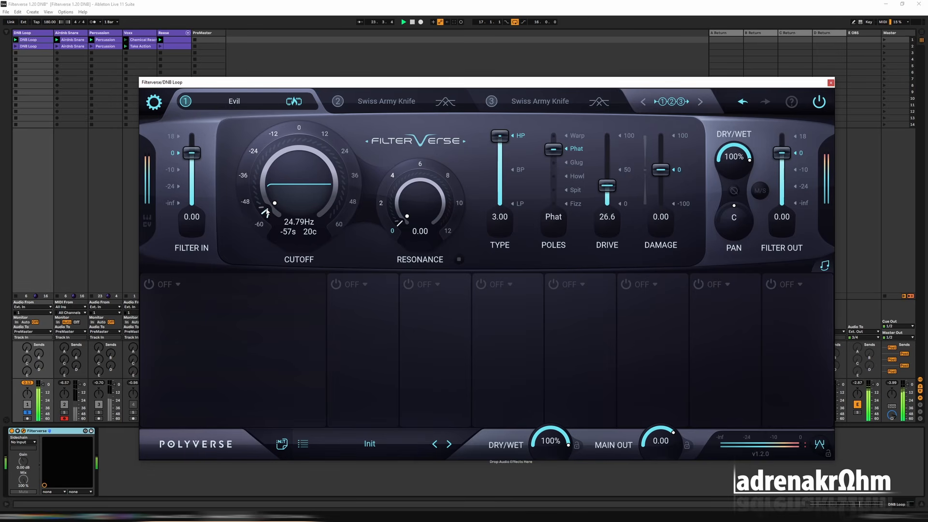
pyautogui.moveTo(269, 215); pyautogui.dragTo(268, 216)
pyautogui.moveTo(608, 185)
pyautogui.mouseDown()
pyautogui.moveTo(612, 163)
pyautogui.moveTo(607, 190)
pyautogui.mouseUp()
pyautogui.press('space')
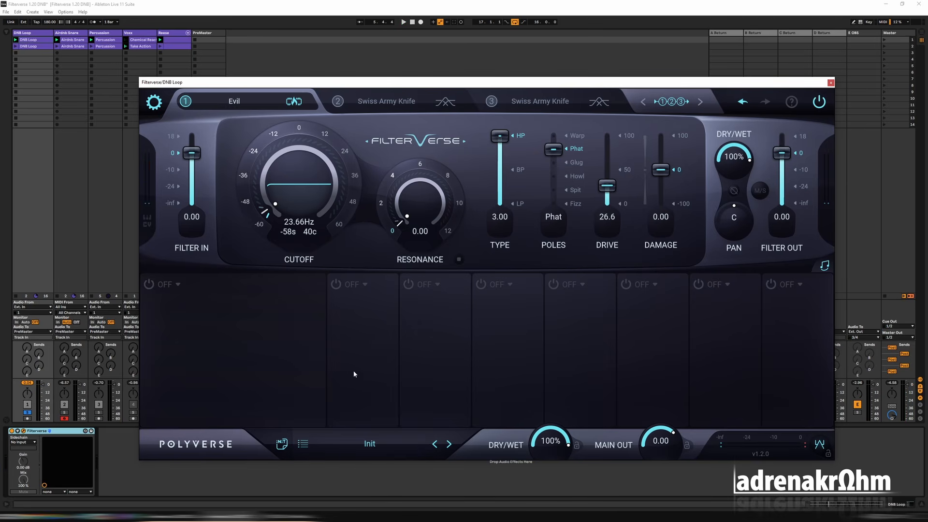
# Solo and play the Airdnb Snare track, and close the DNB Loop's Filterverse window.
pyautogui.click(64, 412)
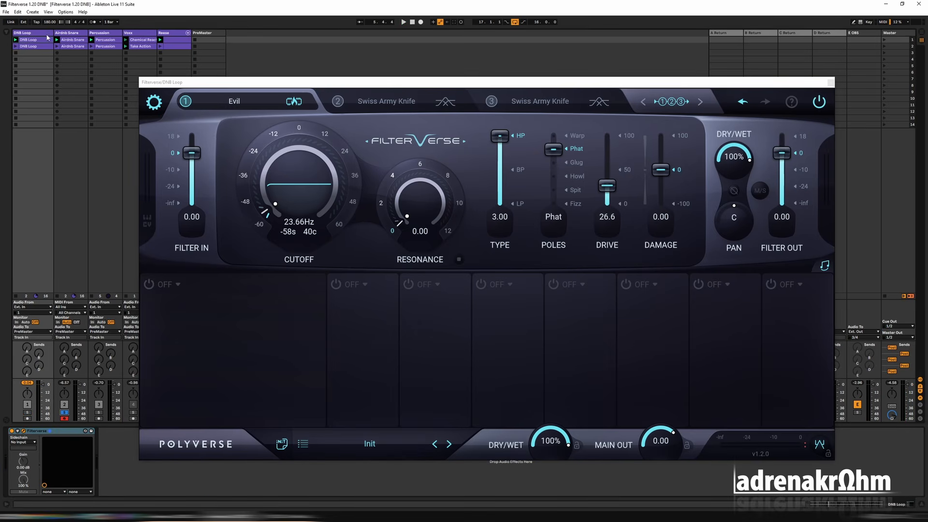
pyautogui.click(67, 33)
pyautogui.press('space')
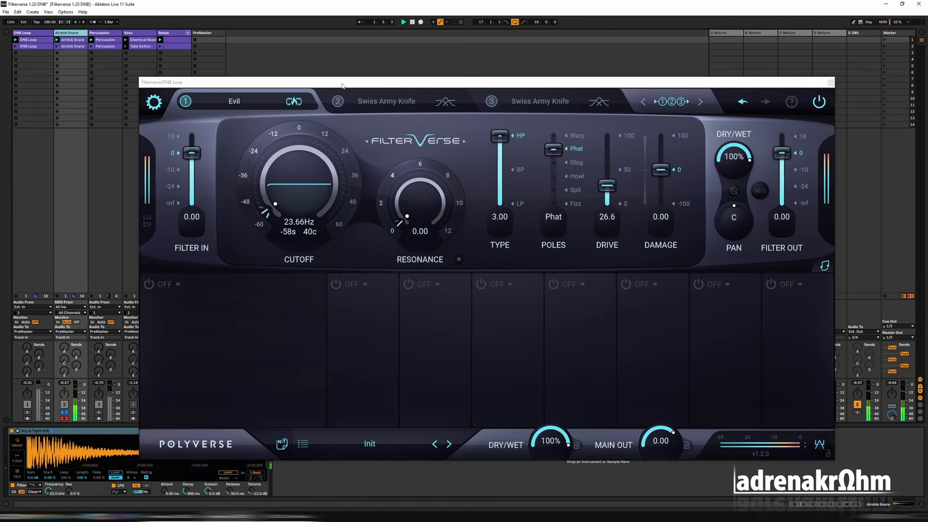
pyautogui.click(831, 84)
# Copy the Filterverse device from the DNB Loop track and paste it after the sampler on the Airdnb Snare track.
pyautogui.click(35, 271)
pyautogui.press('space')
pyautogui.click(65, 432)
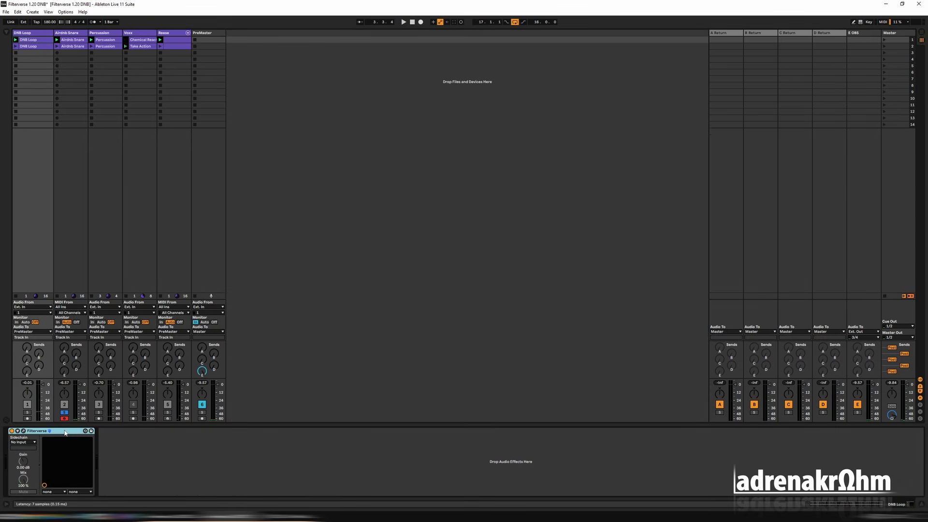
pyautogui.click(73, 37)
pyautogui.click(341, 465)
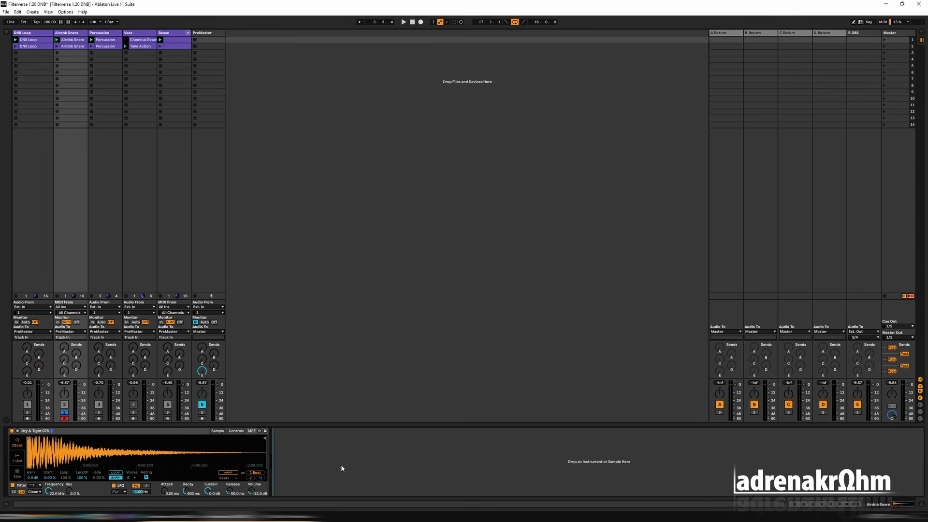
pyautogui.hotkey('ctrl', 'v')
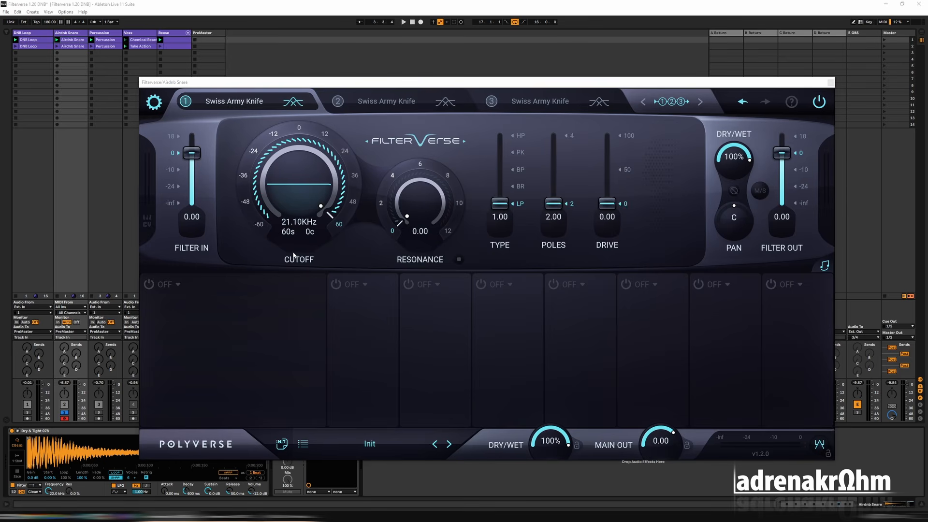
# Load Cabinator in slot 1 of the snare's Filterverse during playback, setting Cabinate to 3.75 and size to 2.637 kHz.
pyautogui.press('space')
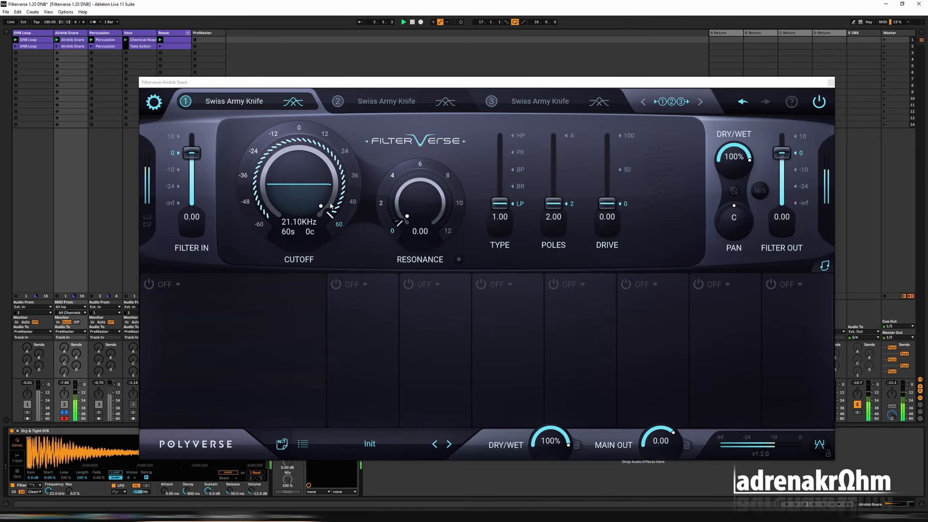
pyautogui.click(234, 101)
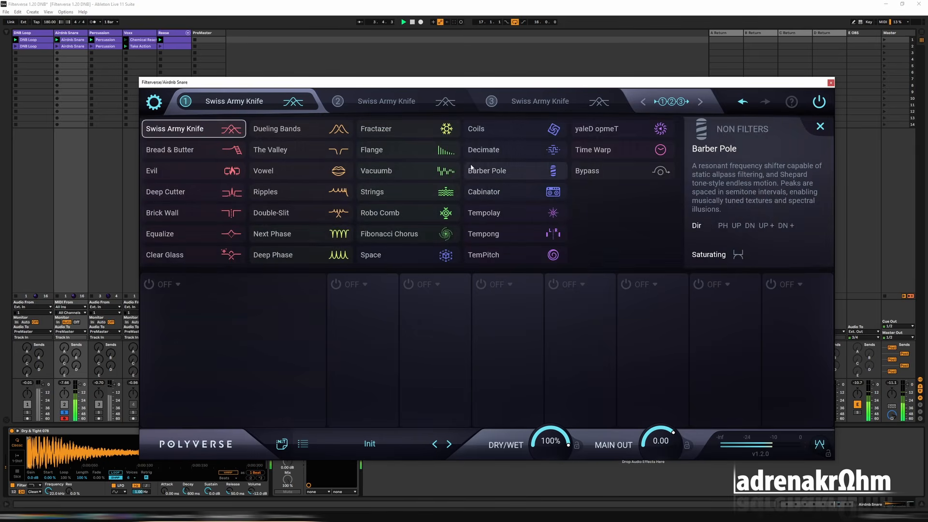
pyautogui.click(483, 191)
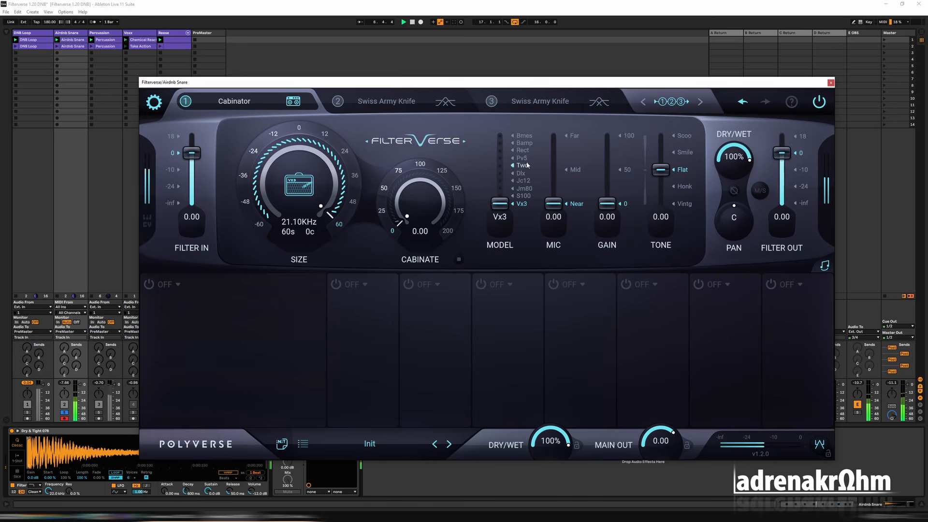
pyautogui.click(402, 176)
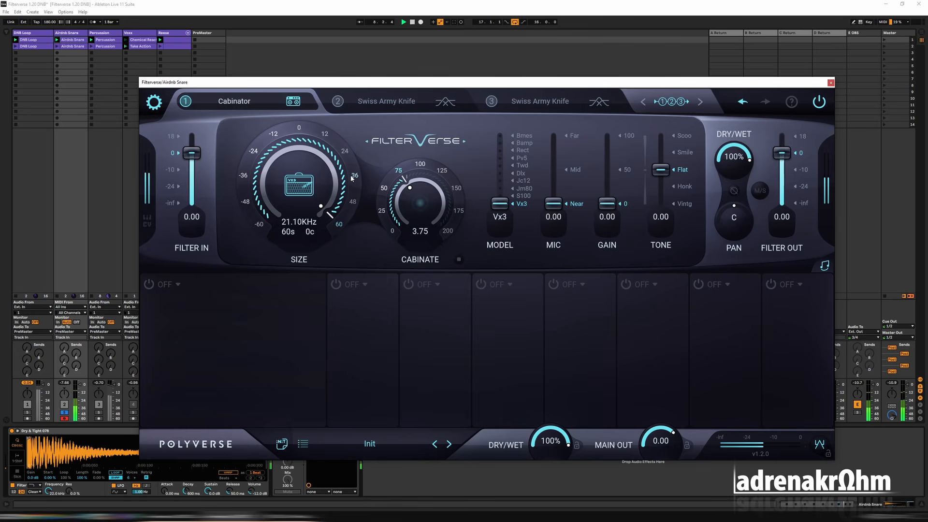
pyautogui.click(346, 154)
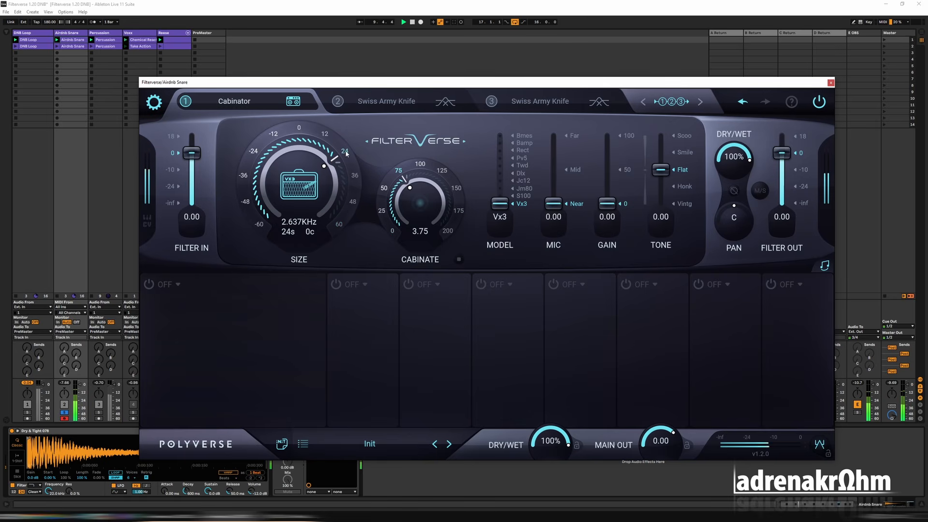
# Set the snare's Cabinator gain to 57.1, its model to Jc12 and its size to 5.274 kHz.
pyautogui.moveTo(615, 211); pyautogui.dragTo(612, 158)
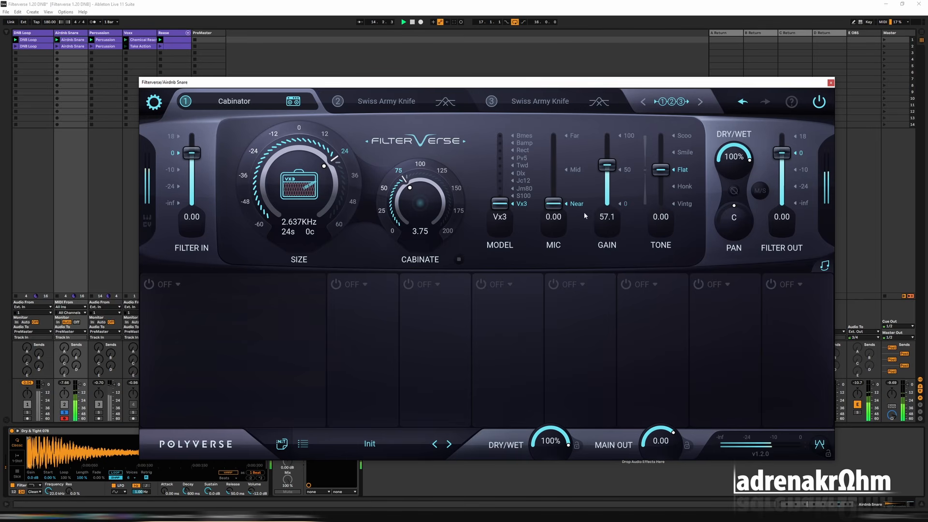
pyautogui.click(524, 181)
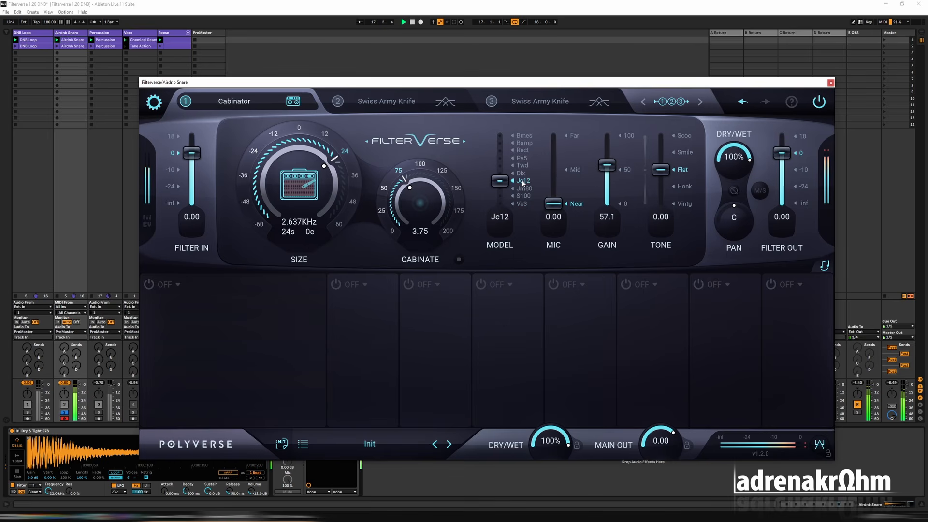
pyautogui.click(356, 179)
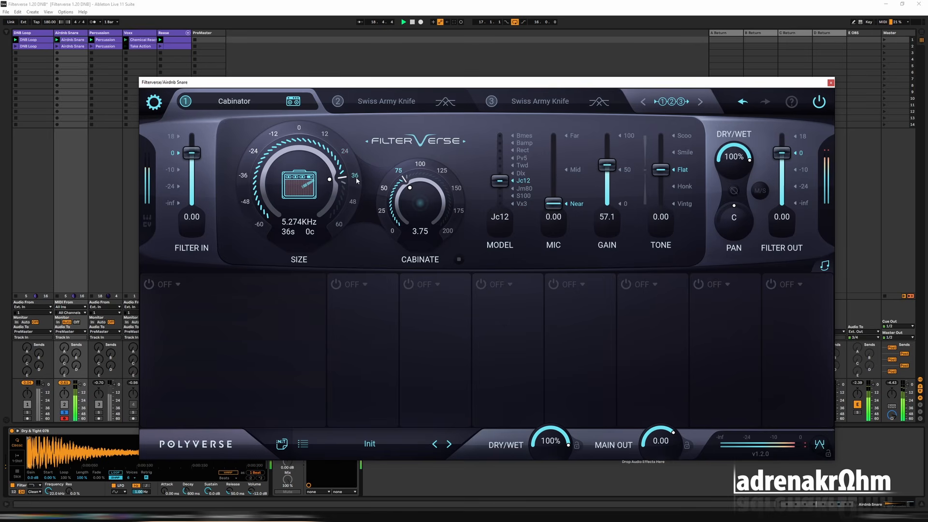
pyautogui.click(344, 151)
pyautogui.click(354, 179)
# Compare the snare with and without Filterverse, briefly solo the DNB Loop alongside it, and stop playback.
pyautogui.click(817, 109)
pyautogui.click(28, 413)
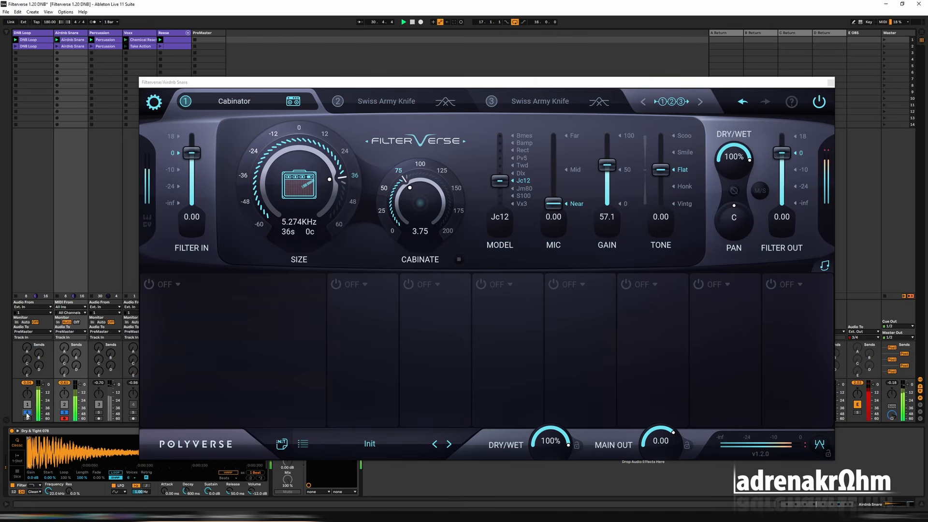
pyautogui.click(27, 413)
pyautogui.press('space')
# Load Evil in slot 2 of the snare's Filterverse and set its cutoff to 82.41 Hz.
pyautogui.click(386, 102)
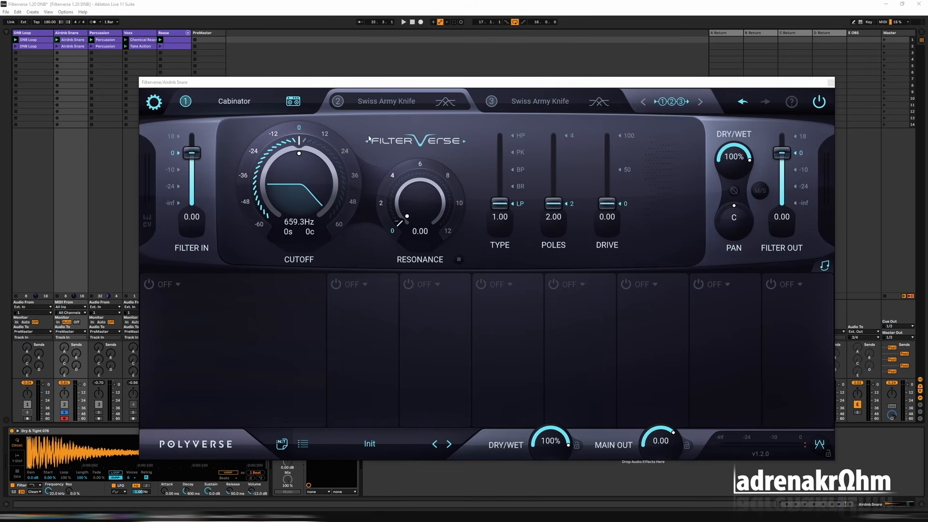
pyautogui.click(377, 102)
pyautogui.click(160, 170)
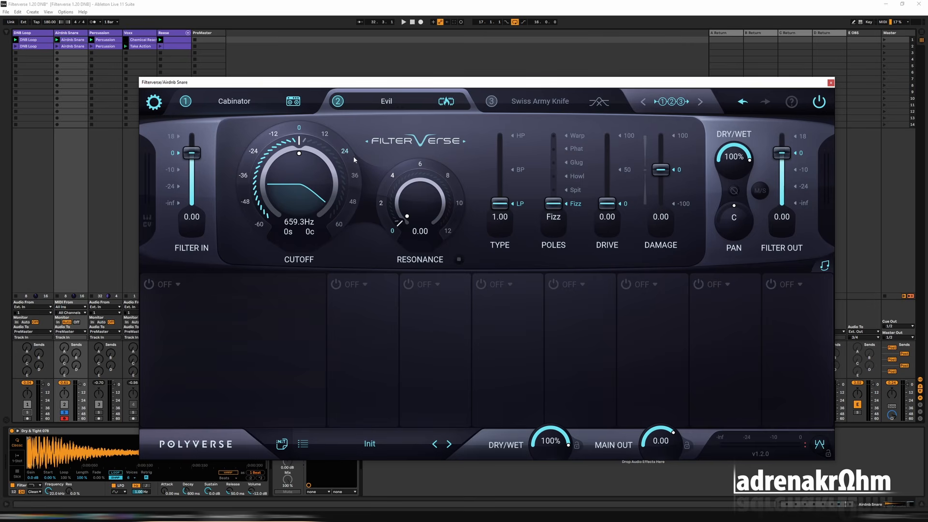
pyautogui.click(243, 178)
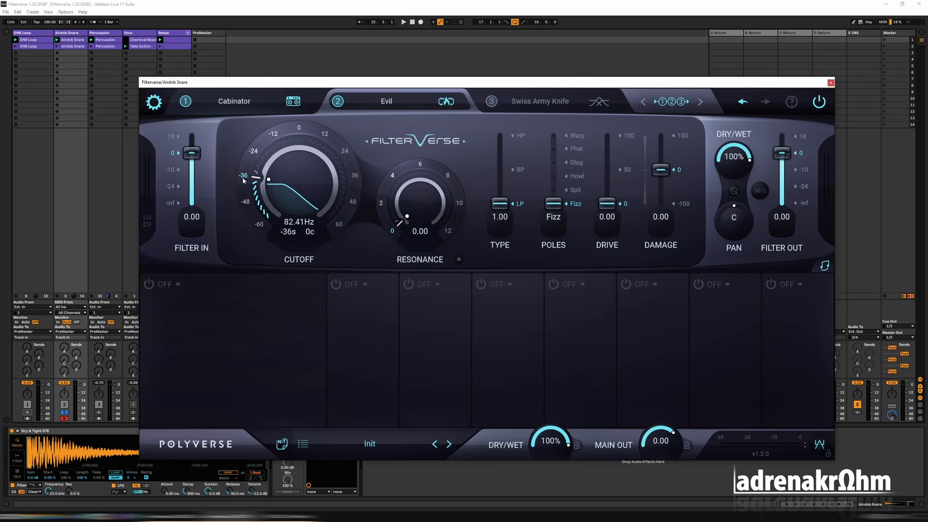
# Set Evil's type to HP and drive to 35.2, and choose Phat poles during playback.
pyautogui.moveTo(501, 204); pyautogui.dragTo(510, 90)
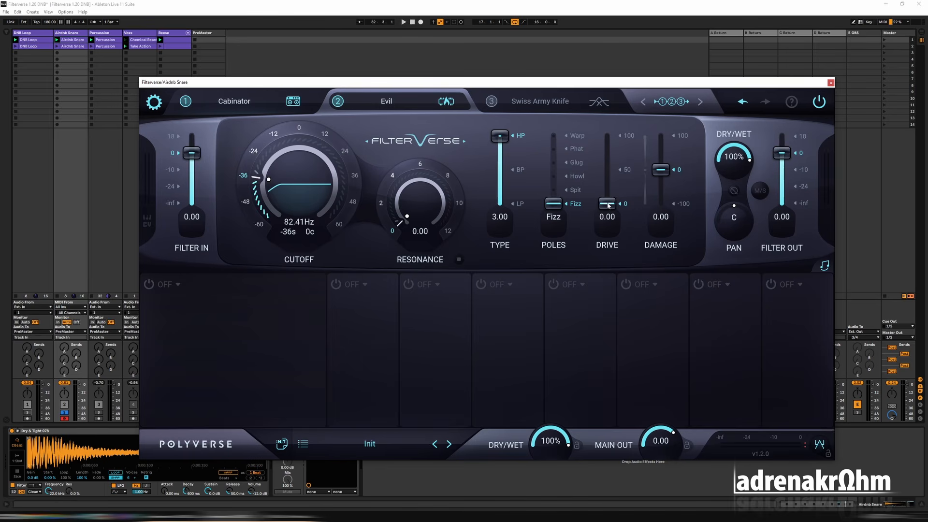
pyautogui.moveTo(608, 206); pyautogui.dragTo(610, 185)
pyautogui.press('space')
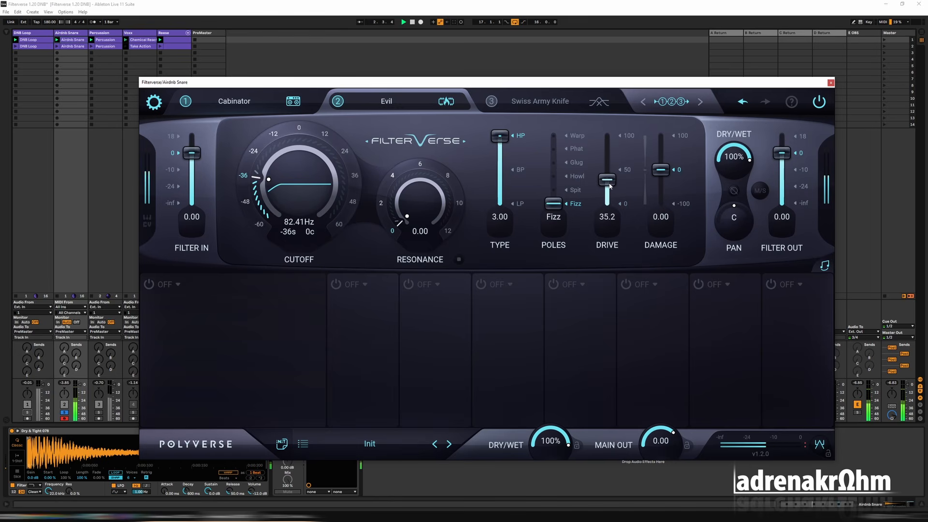
pyautogui.click(577, 164)
pyautogui.click(573, 150)
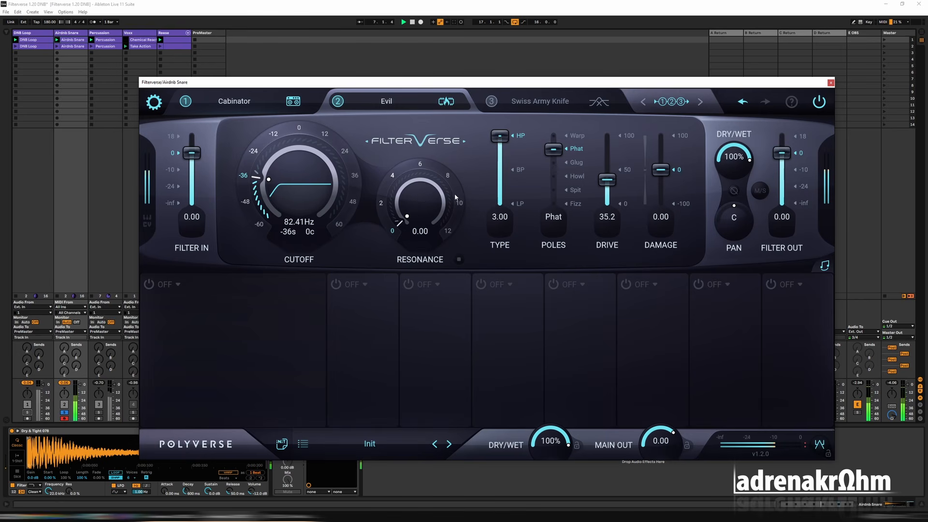
# Compare the playing snare with the Evil slot switched off and back on.
pyautogui.rightClick(777, 153)
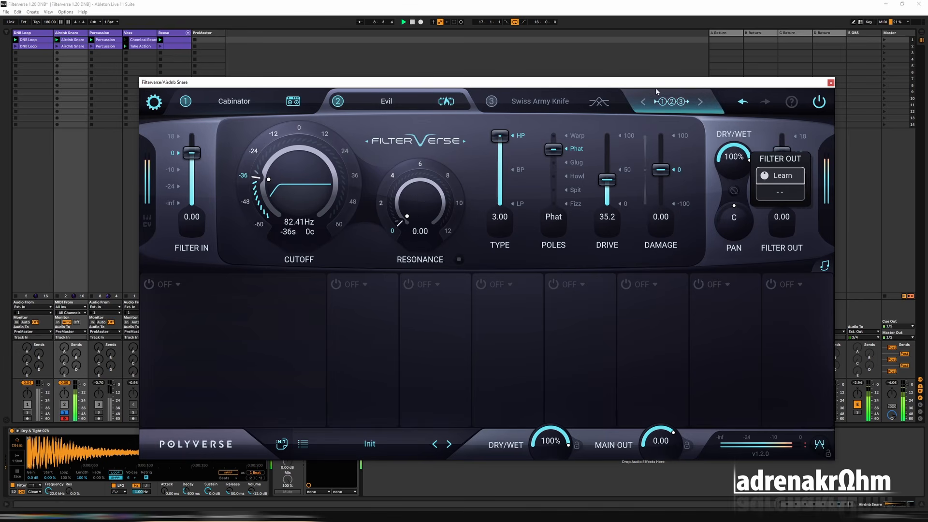
pyautogui.click(792, 141)
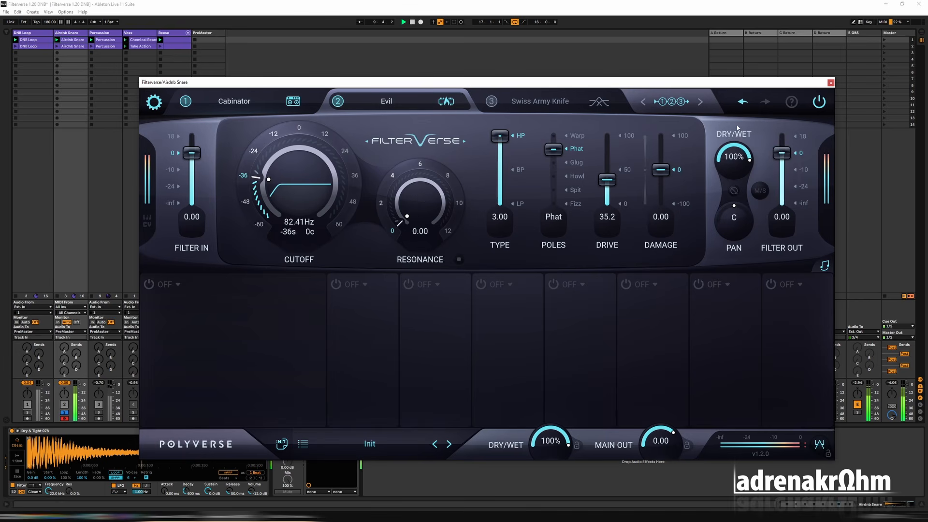
pyautogui.click(338, 102)
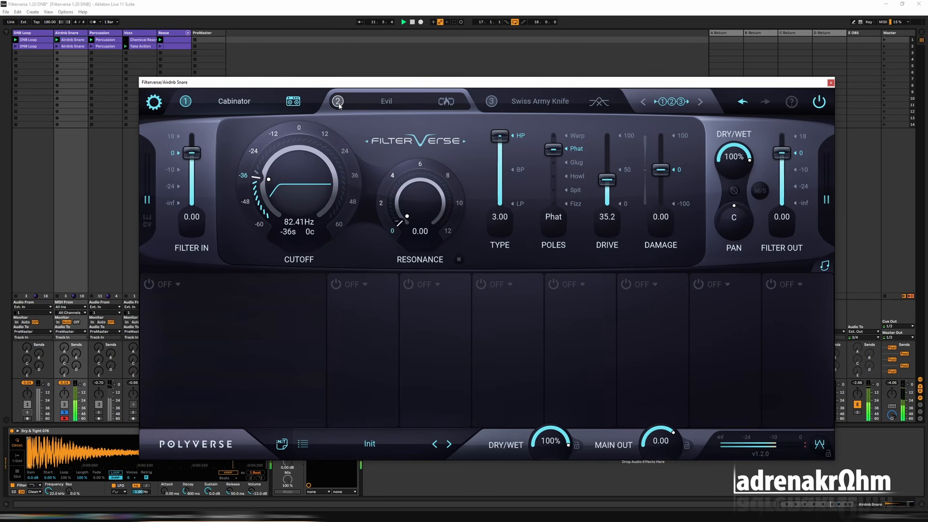
pyautogui.click(337, 102)
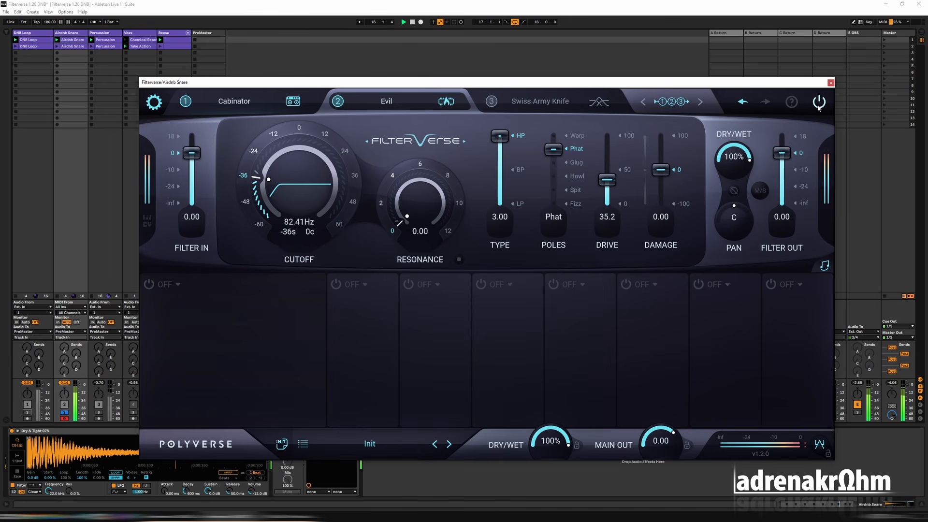
# Load Space in slot 3 of the snare's Filterverse and set its cutoff to 41.20 Hz during playback.
pyautogui.click(516, 104)
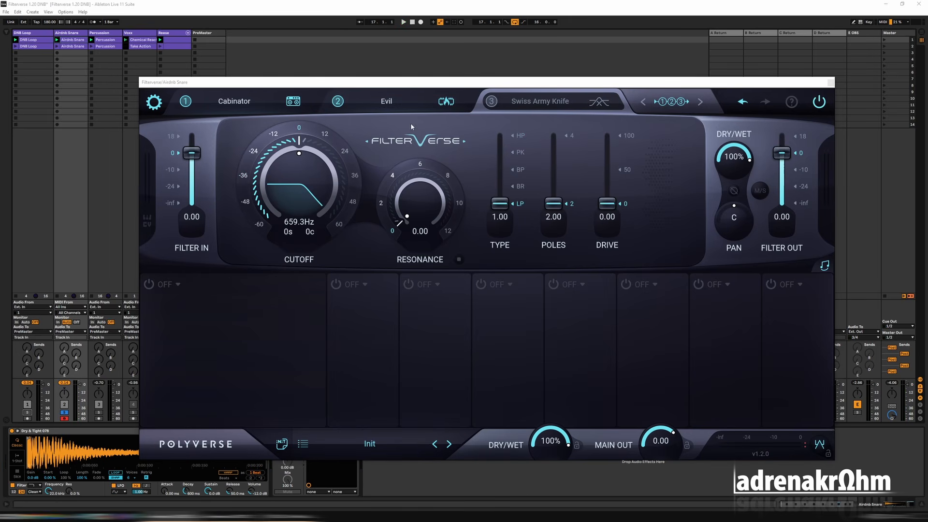
pyautogui.click(546, 104)
pyautogui.click(375, 254)
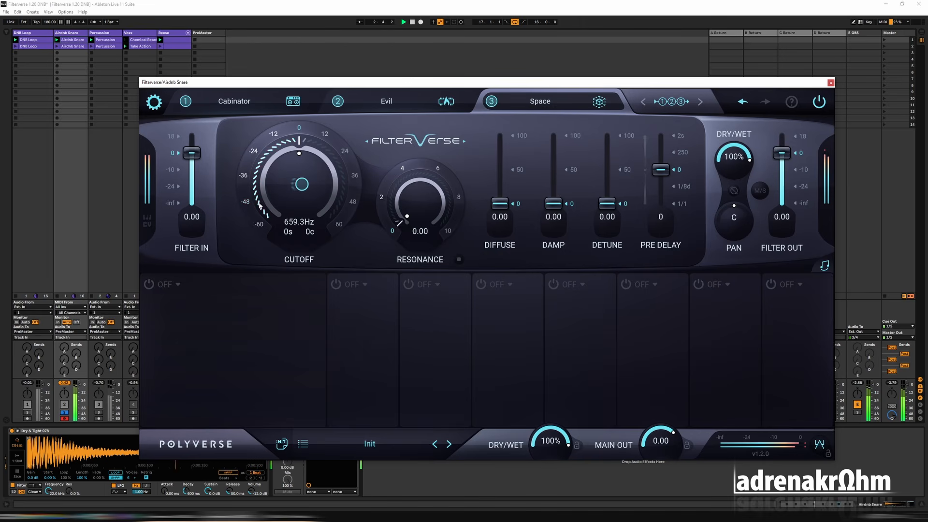
pyautogui.click(260, 204)
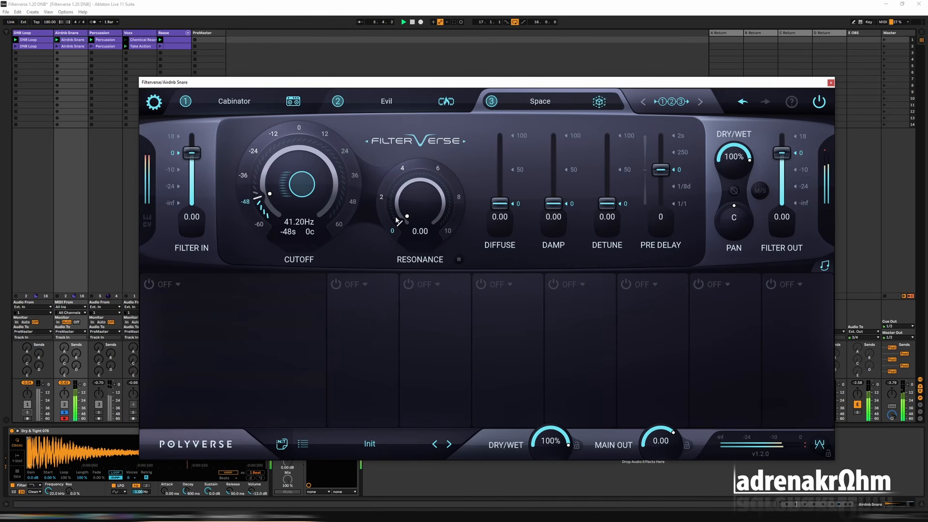
# Set Space's resonance to 0.56, diffuse to 73.3 and damp to 100.
pyautogui.moveTo(396, 220); pyautogui.dragTo(396, 215)
pyautogui.moveTo(501, 204); pyautogui.dragTo(509, 104)
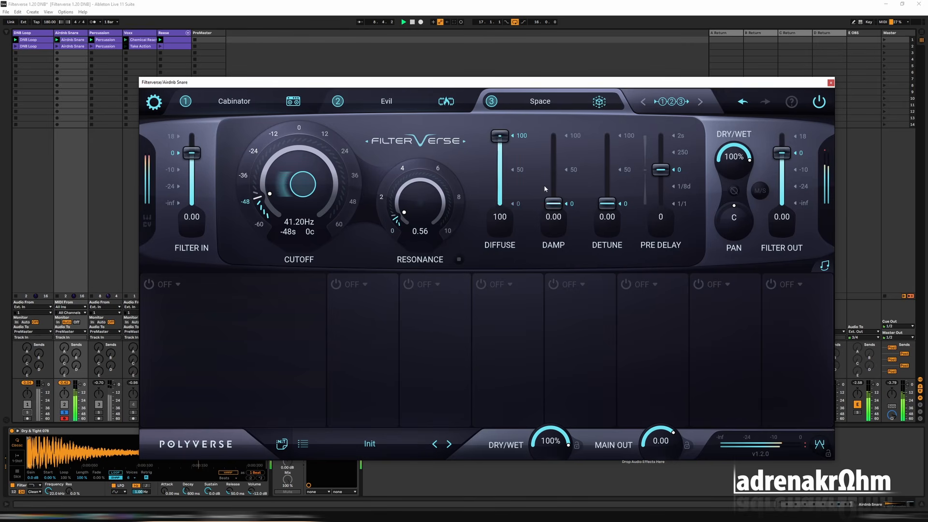
pyautogui.moveTo(500, 137); pyautogui.dragTo(499, 159)
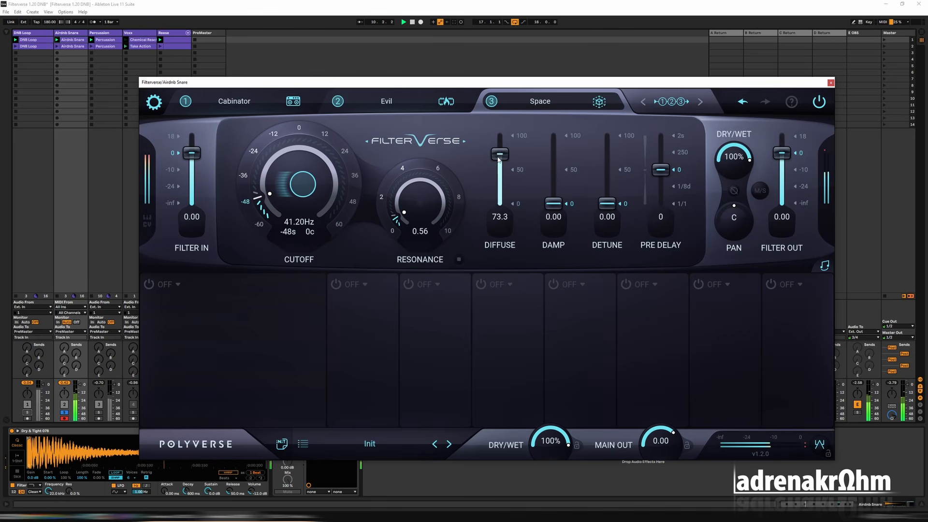
pyautogui.moveTo(554, 203); pyautogui.dragTo(555, 111)
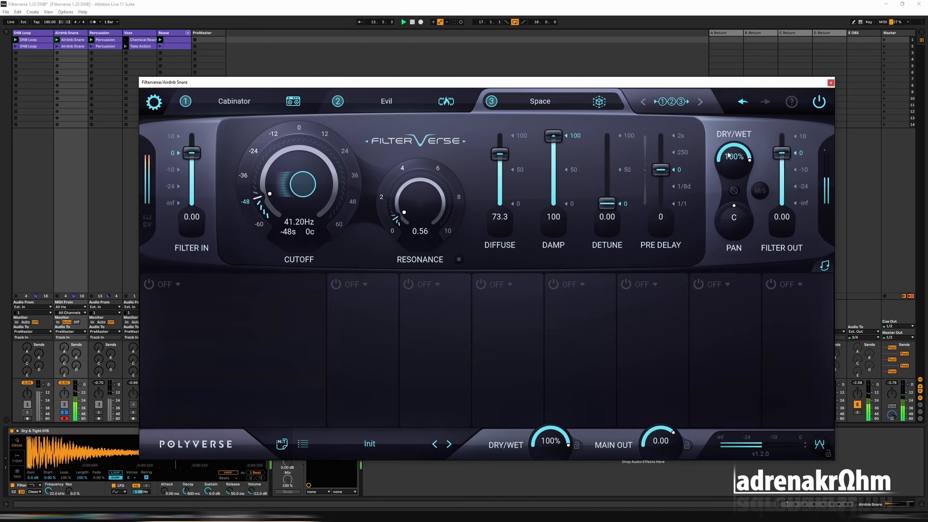
# Reduce Space's dry/wet to 3.22%, lower its cutoff to 29.26 Hz and raise diffuse to 100.
pyautogui.moveTo(728, 155); pyautogui.dragTo(719, 194)
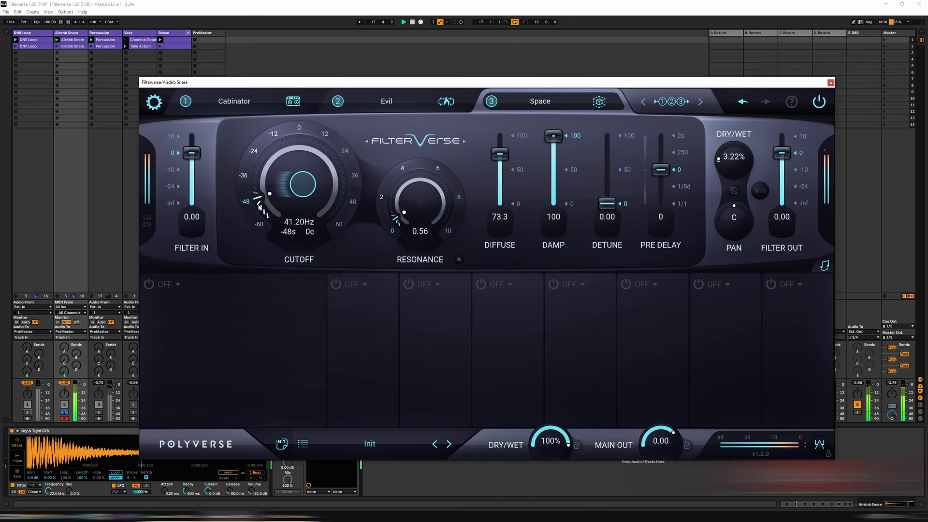
pyautogui.moveTo(259, 205); pyautogui.dragTo(265, 222)
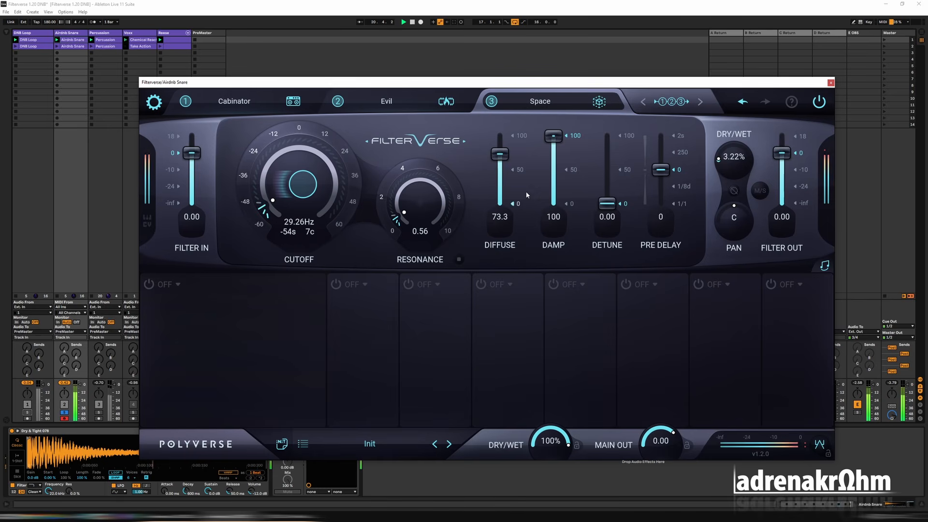
pyautogui.moveTo(504, 169); pyautogui.dragTo(501, 125)
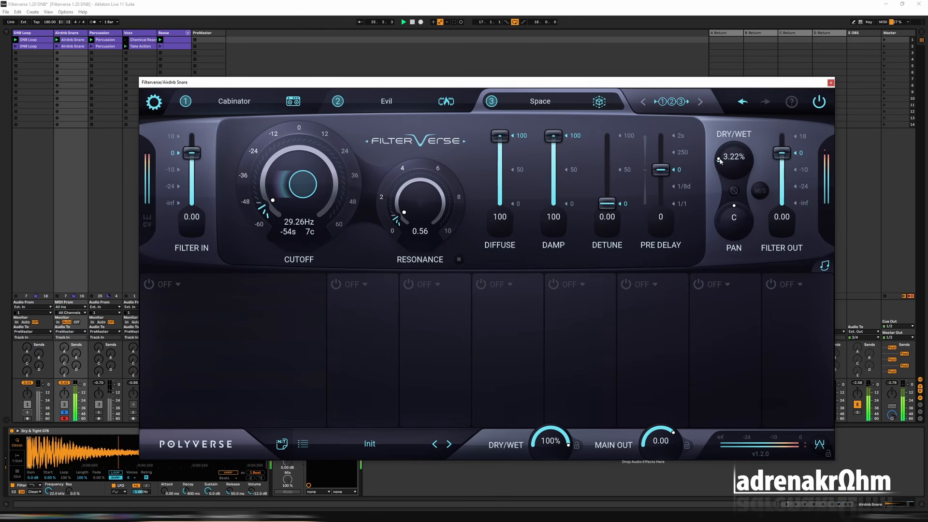
# Review the Evil, Space and Cabinator slots, and compare the snare with Filterverse bypassed and together with the DNB Loop.
pyautogui.click(385, 102)
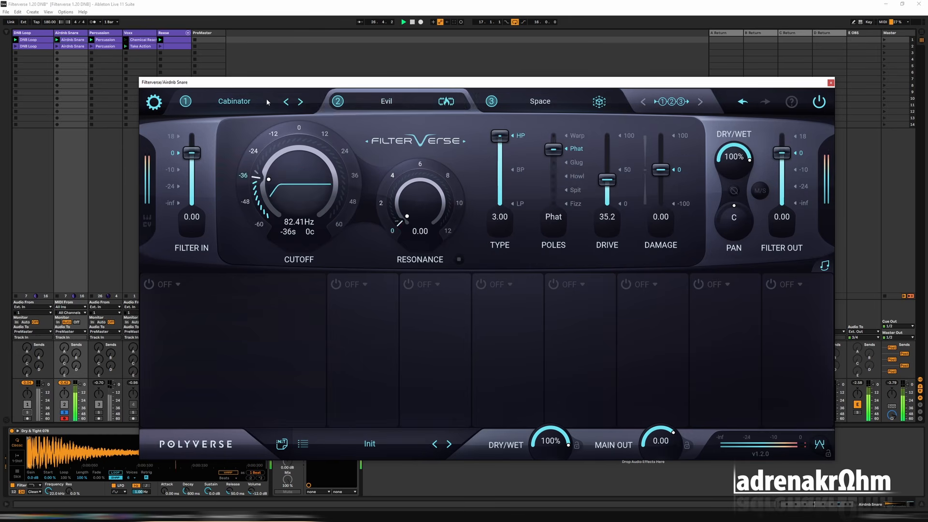
pyautogui.click(234, 101)
pyautogui.click(525, 98)
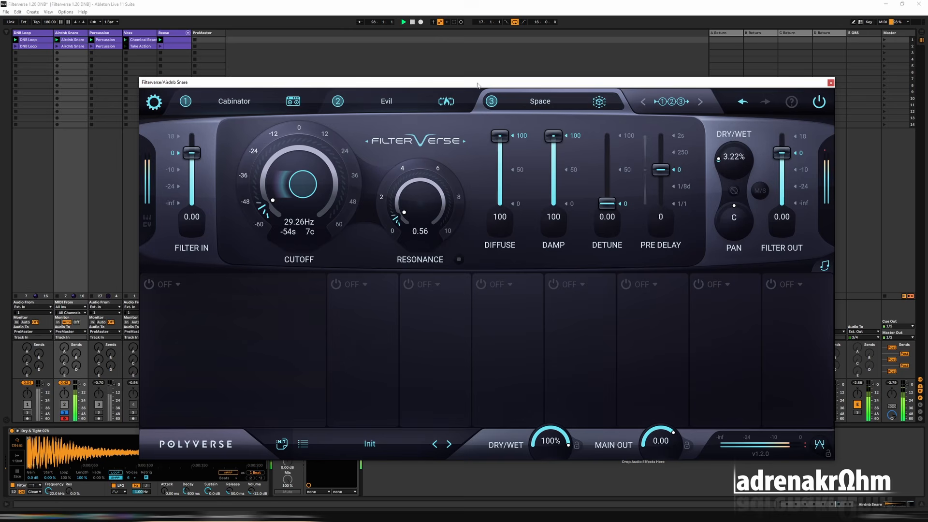
pyautogui.click(279, 109)
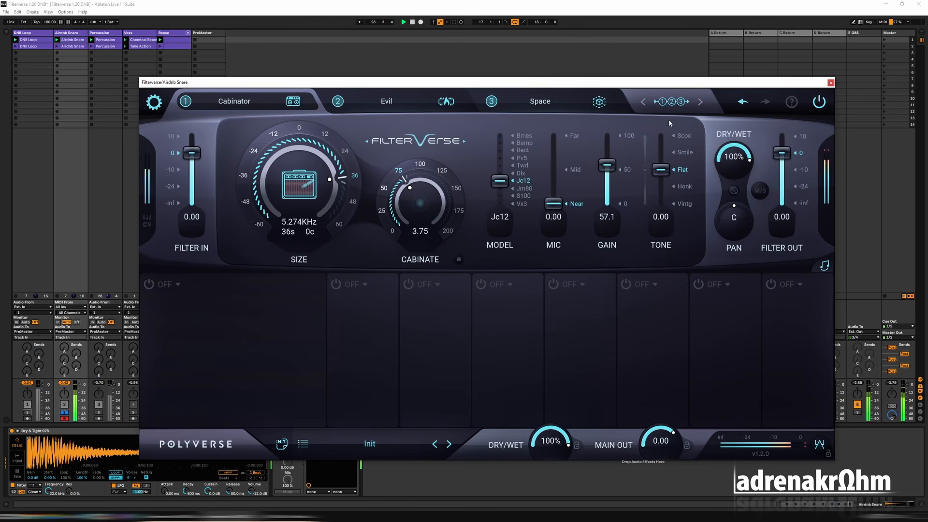
pyautogui.click(822, 103)
pyautogui.click(822, 102)
pyautogui.click(28, 414)
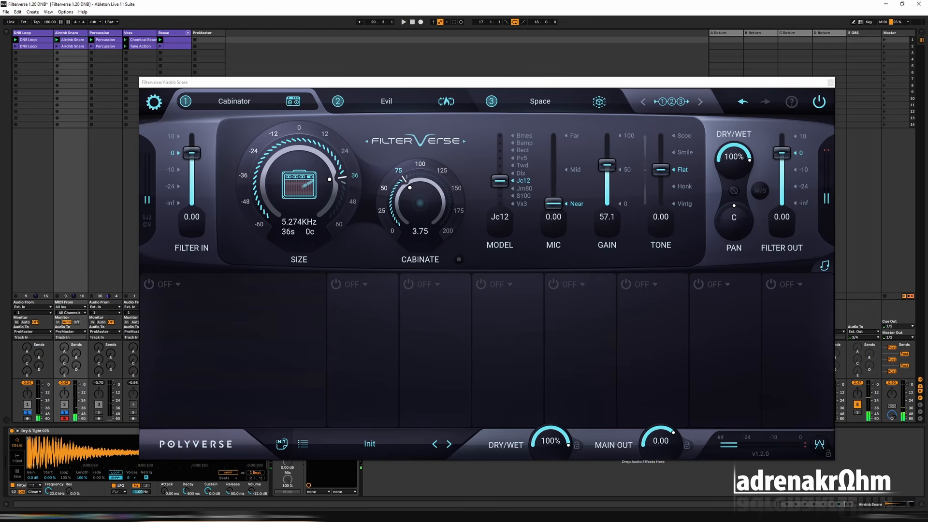
# Solo and play the Percussion track, and set up its Filterverse with Evil in slot 1 at 21.10 kHz cutoff.
pyautogui.click(99, 413)
pyautogui.press('space')
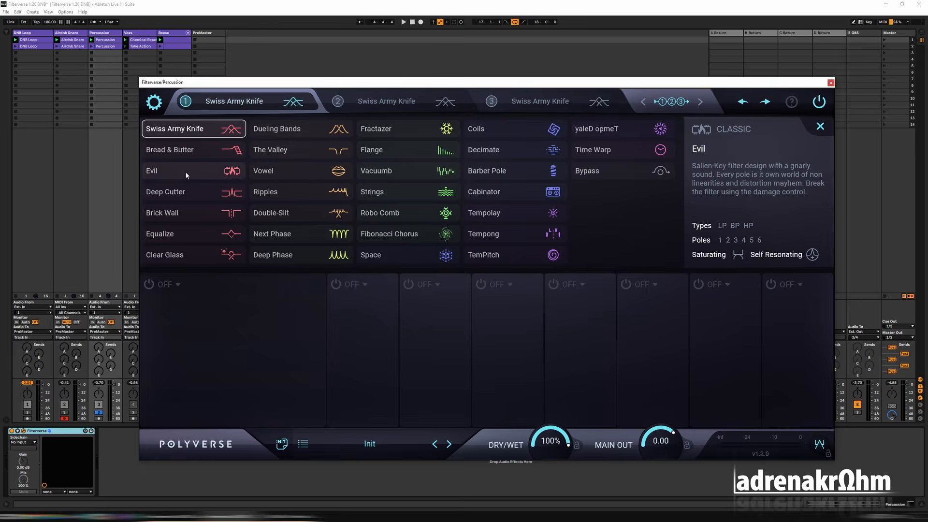
pyautogui.click(159, 174)
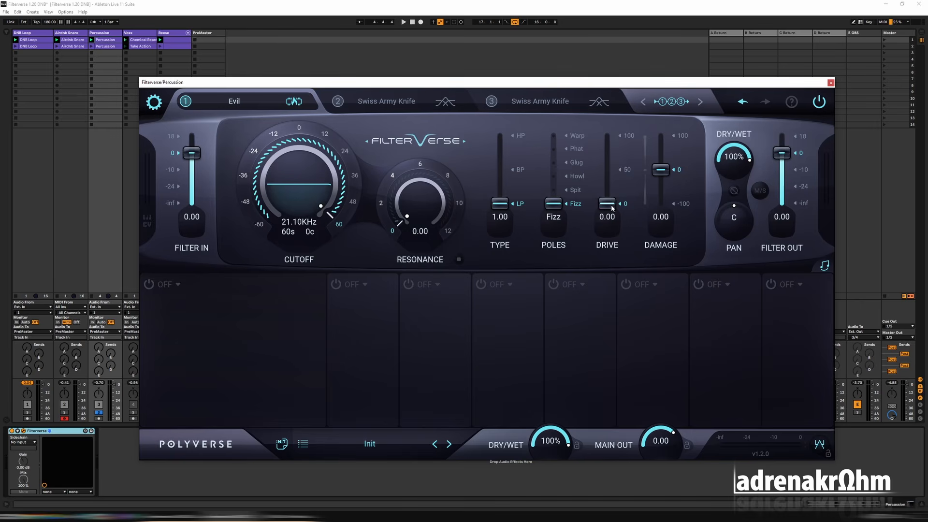
# Set the percussion's Evil drive to 60.9 with Phat poles, and start playback.
pyautogui.moveTo(611, 205); pyautogui.dragTo(606, 141)
pyautogui.moveTo(557, 205); pyautogui.dragTo(554, 149)
pyautogui.press('space')
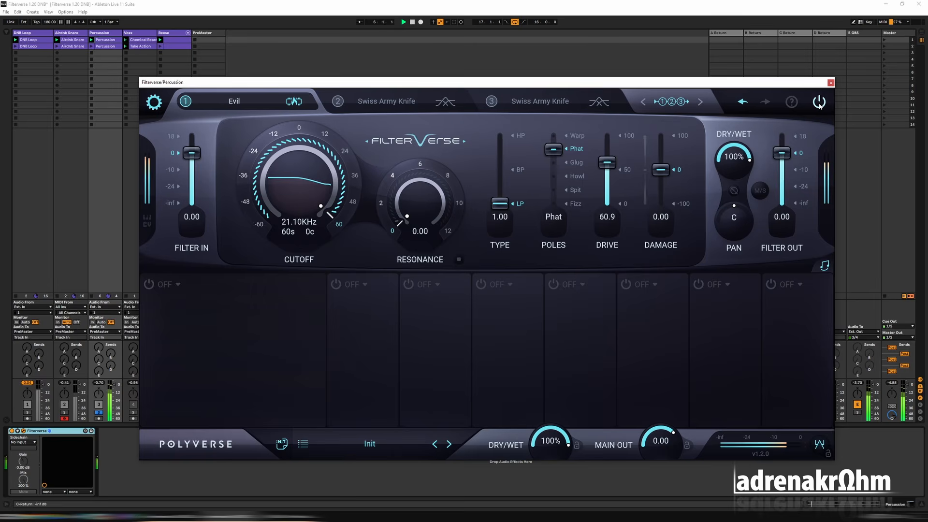
# Close the percussion's Filterverse window, mute the Reese track and play the drum tracks together.
pyautogui.click(831, 83)
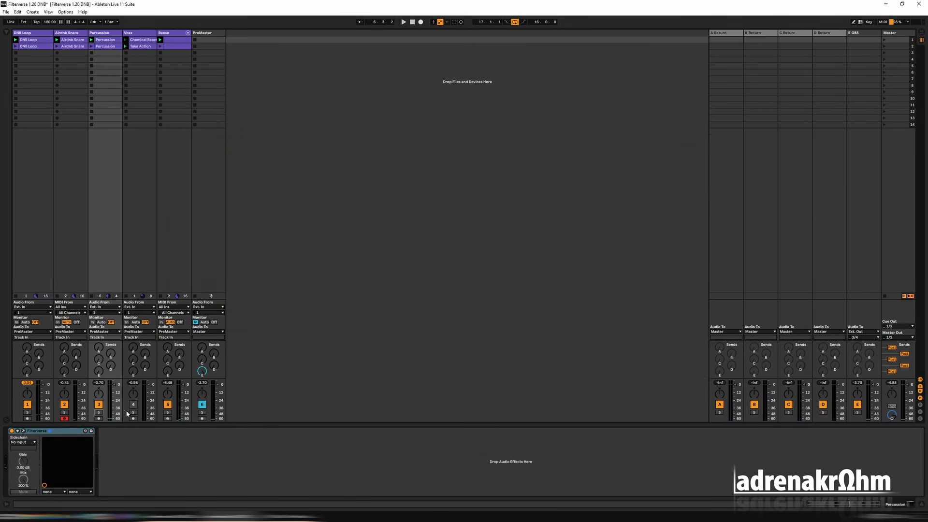
pyautogui.click(168, 405)
pyautogui.press('space')
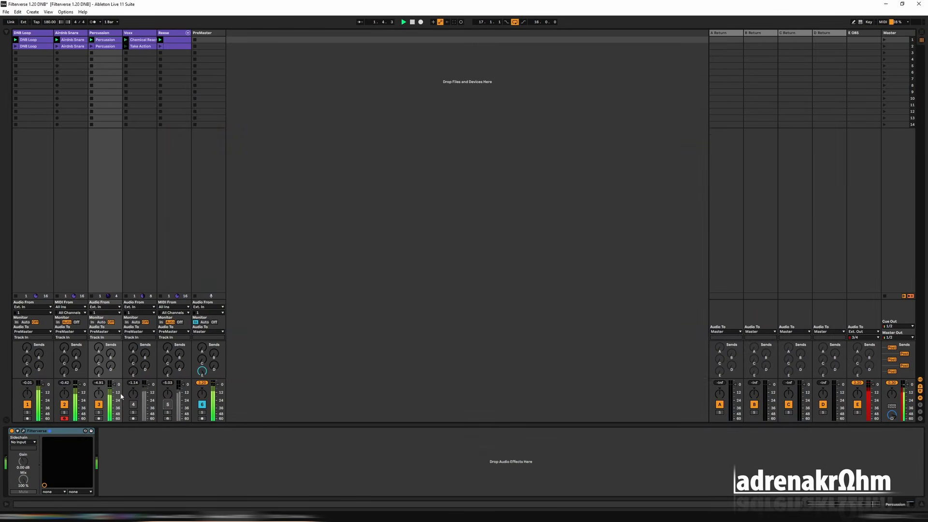
# Lower the Percussion track's volume to -7.0 dB, stop playback and select the PreMaster track.
pyautogui.moveTo(113, 386); pyautogui.dragTo(114, 391)
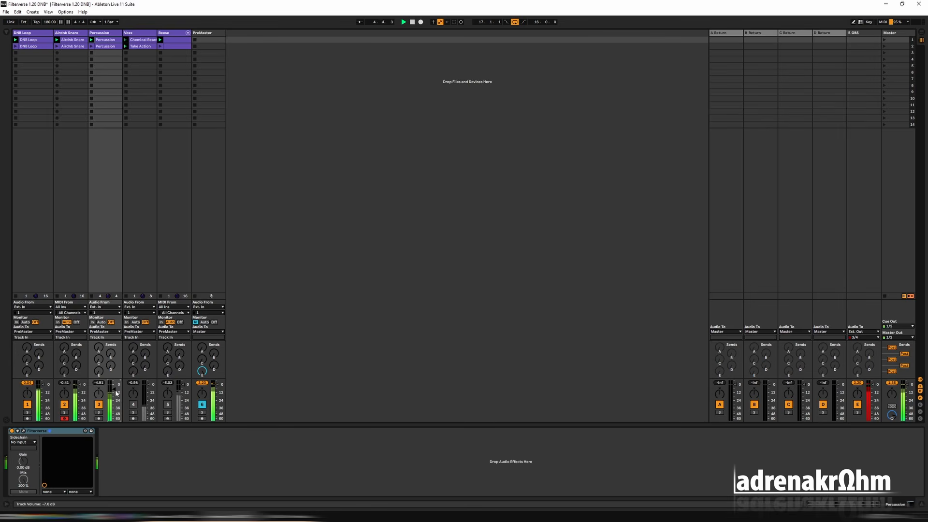
pyautogui.press('space')
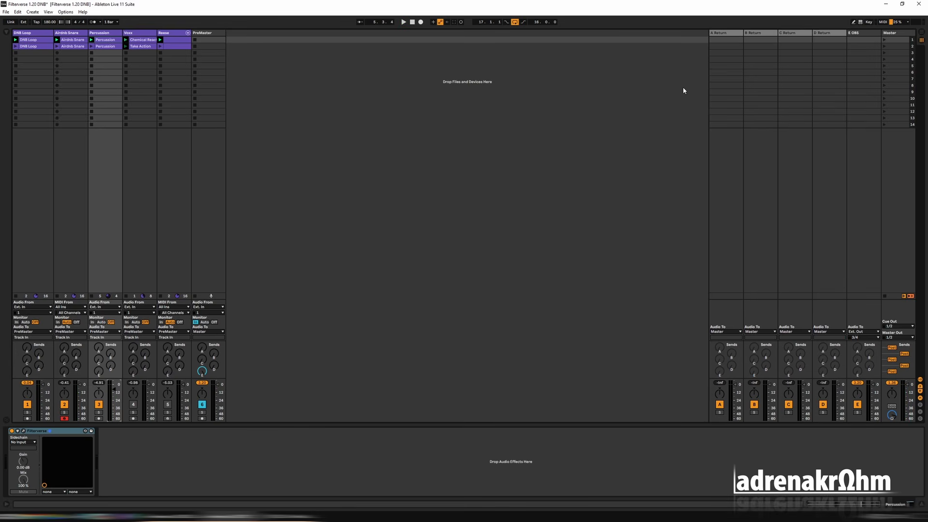
pyautogui.click(225, 200)
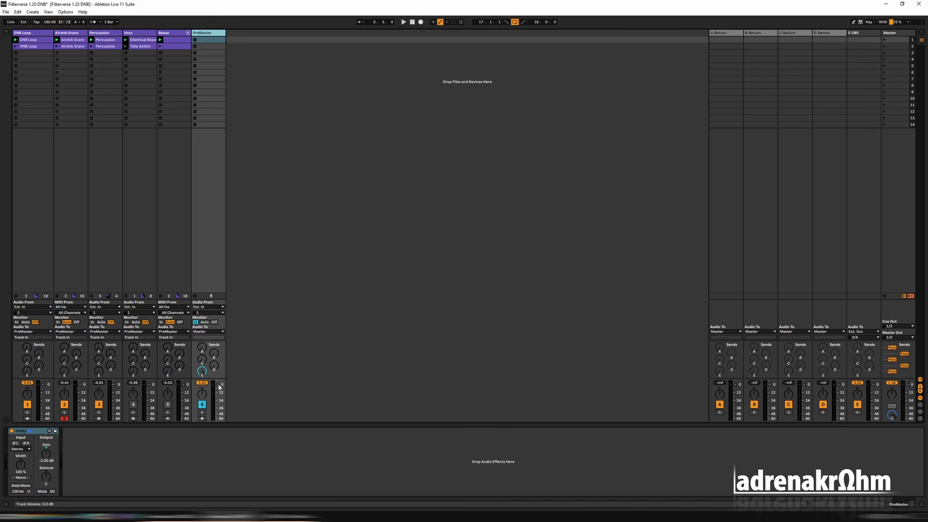
# Play the drum mix, select the Percussion track and show its Filterverse window.
pyautogui.press('space')
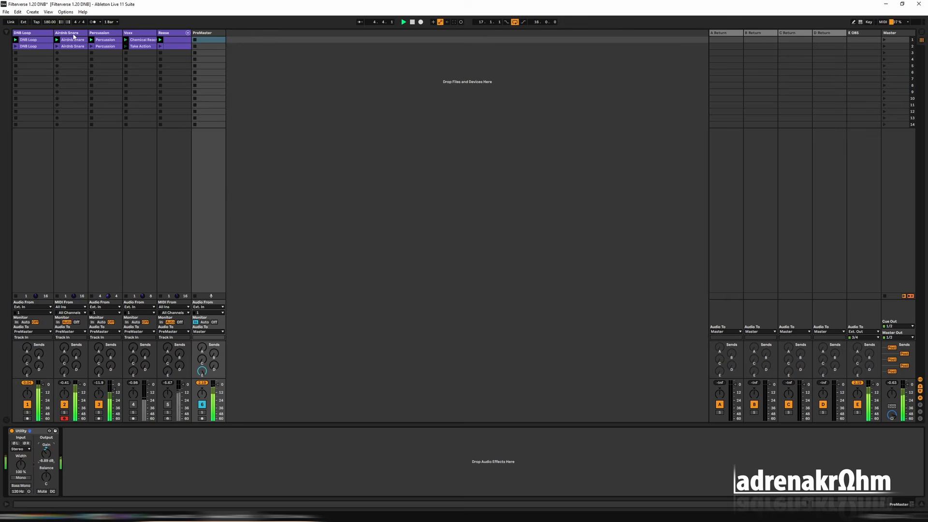
pyautogui.click(35, 34)
pyautogui.click(77, 33)
pyautogui.click(96, 34)
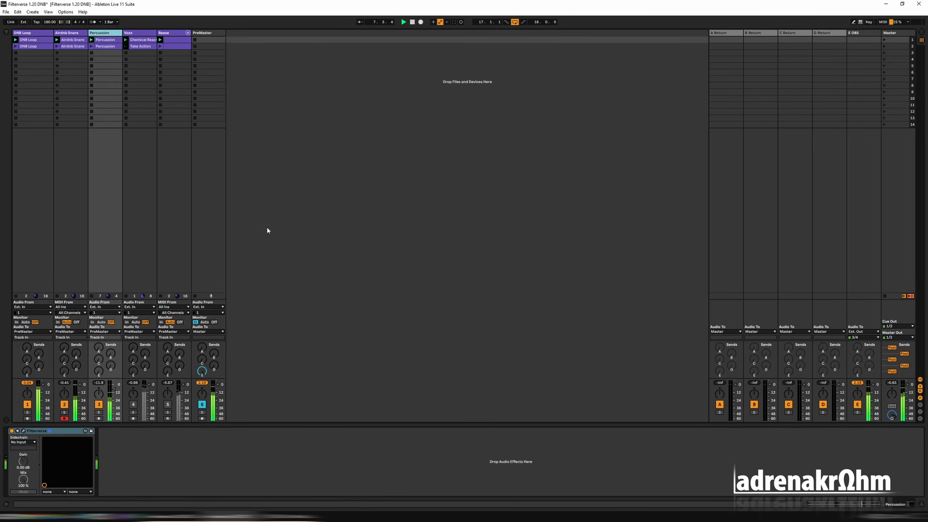
pyautogui.hotkey('ctrl', 'alt', 'p')
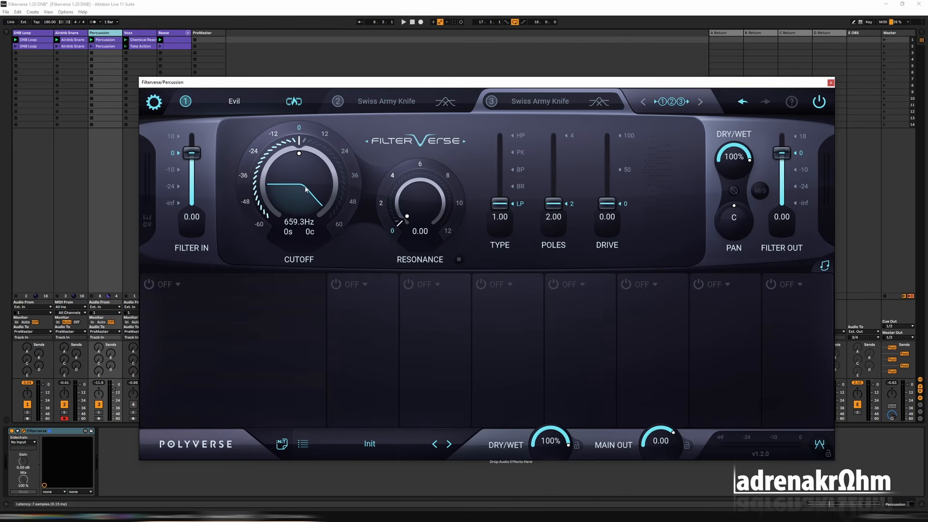
# Load Clear Glass into slot 3 of the percussion's Filterverse, with HP type and a cutoff of 164.8 Hz.
pyautogui.click(302, 106)
pyautogui.click(532, 104)
pyautogui.click(599, 102)
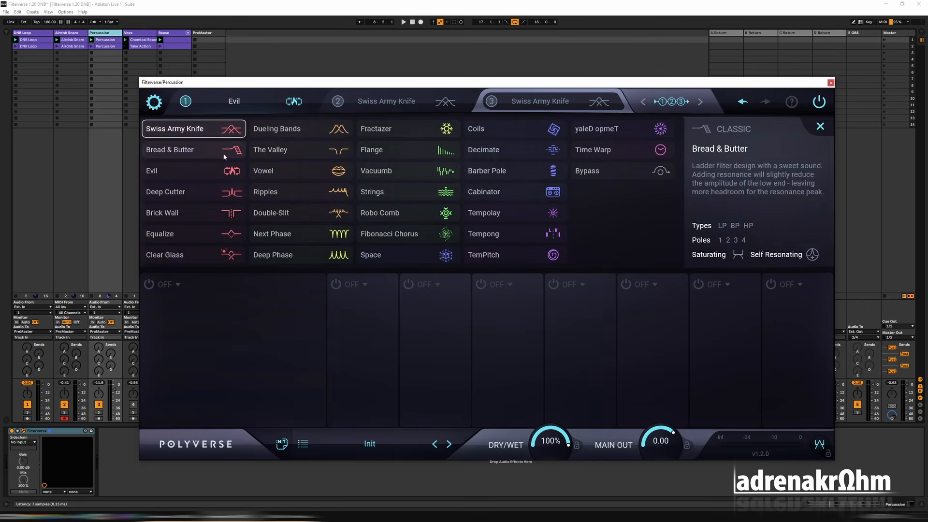
pyautogui.click(167, 254)
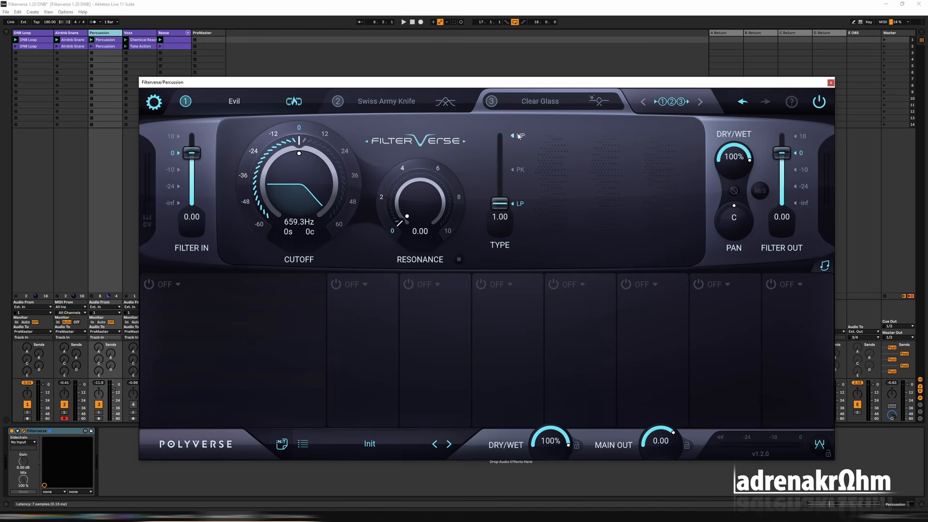
pyautogui.click(518, 137)
pyautogui.click(244, 175)
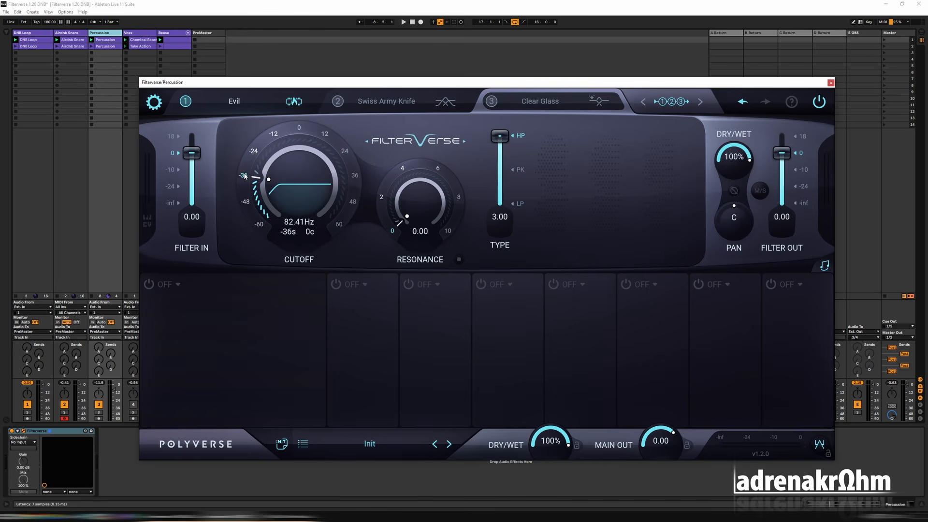
pyautogui.click(253, 151)
# Solo and play the Percussion track, compare Clear Glass cutoffs at -48, -36 and -24 semitones, and settle on -24.
pyautogui.click(100, 412)
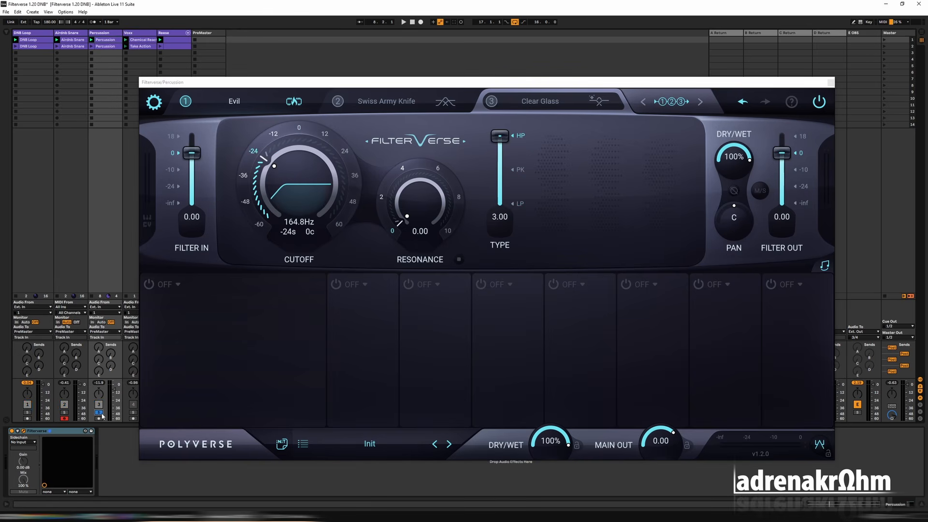
pyautogui.press('space')
pyautogui.click(247, 177)
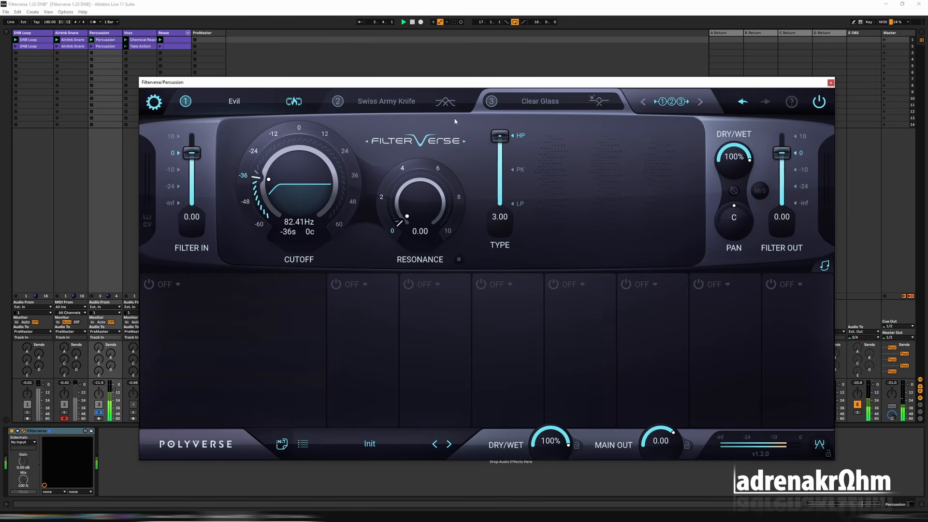
pyautogui.click(248, 201)
pyautogui.click(246, 174)
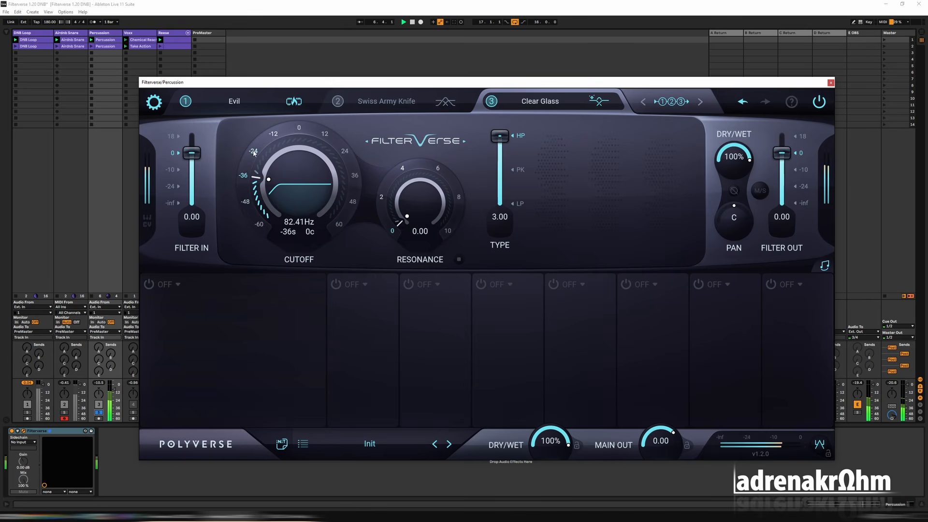
pyautogui.click(254, 153)
pyautogui.click(246, 175)
pyautogui.click(254, 155)
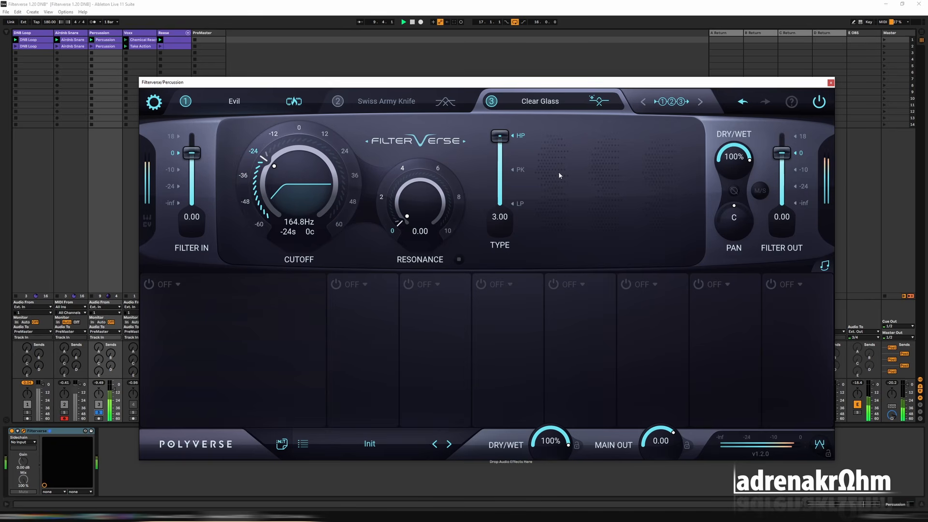
# View the Evil module in slot 1, close the percussion's Filterverse, unsolo the track and stop playback.
pyautogui.click(264, 108)
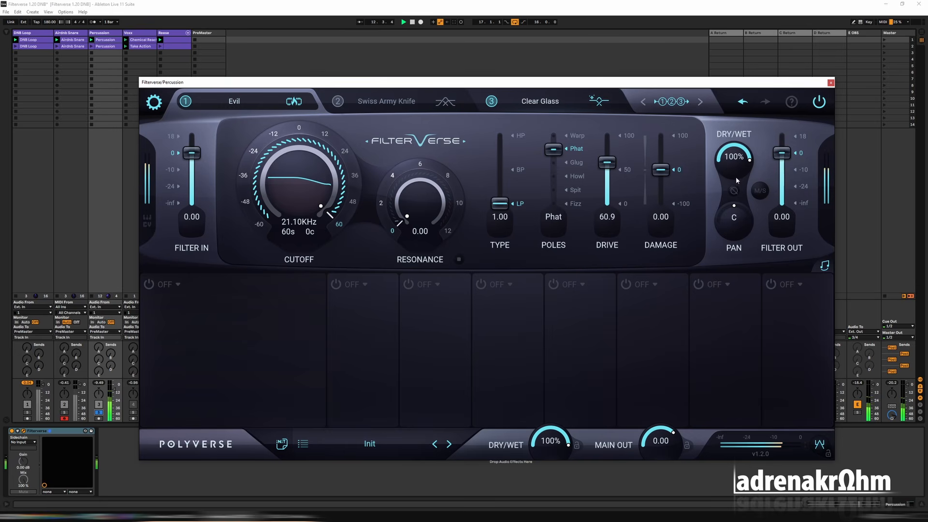
pyautogui.click(830, 83)
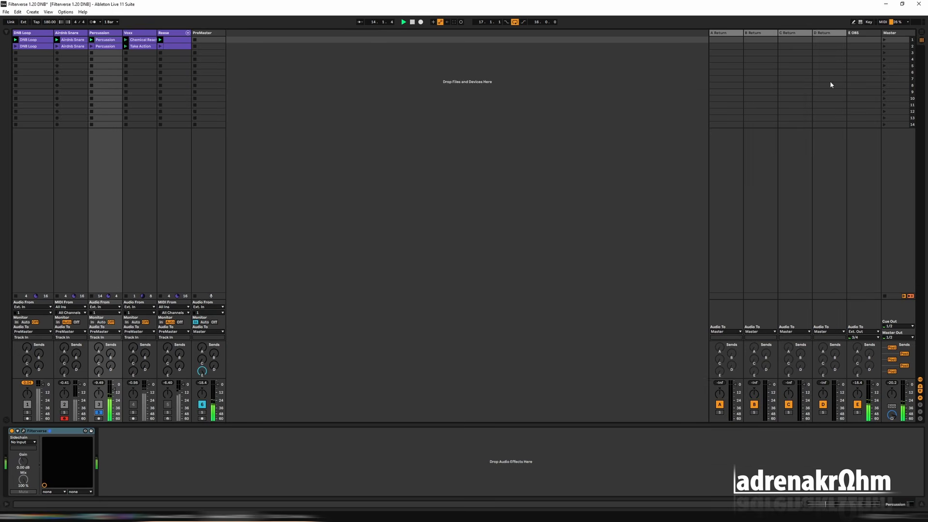
pyautogui.click(99, 414)
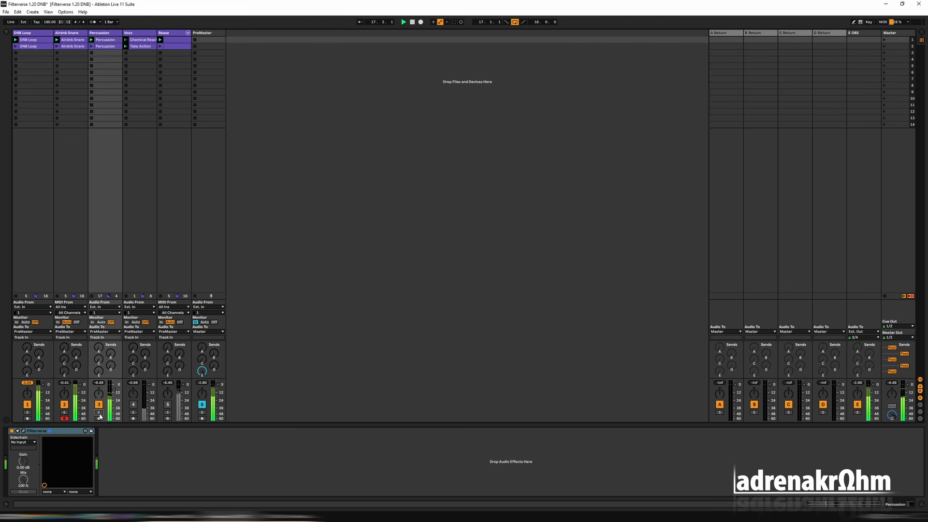
pyautogui.press('space')
# Copy the Percussion track's Filterverse to the end of the Airdnb Snare track's device chain.
pyautogui.click(72, 431)
pyautogui.click(68, 33)
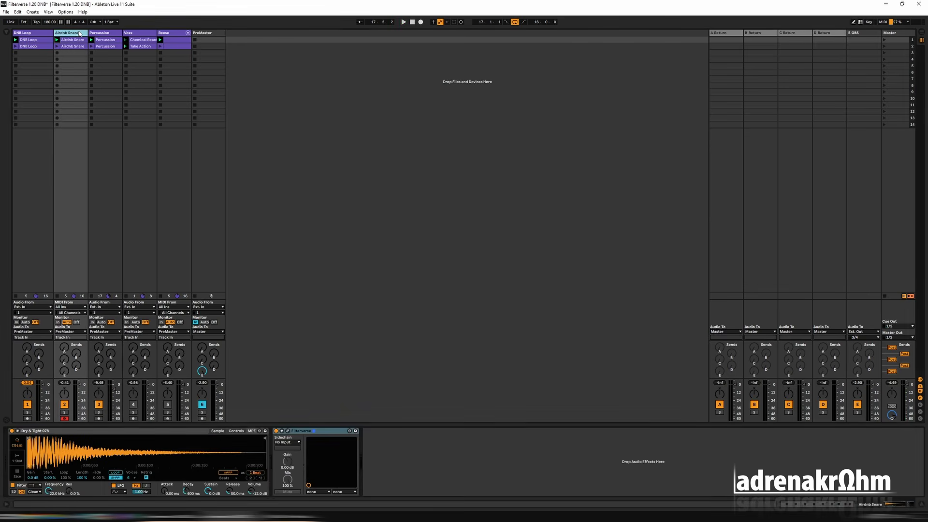
pyautogui.click(479, 463)
pyautogui.hotkey('ctrl', 'v')
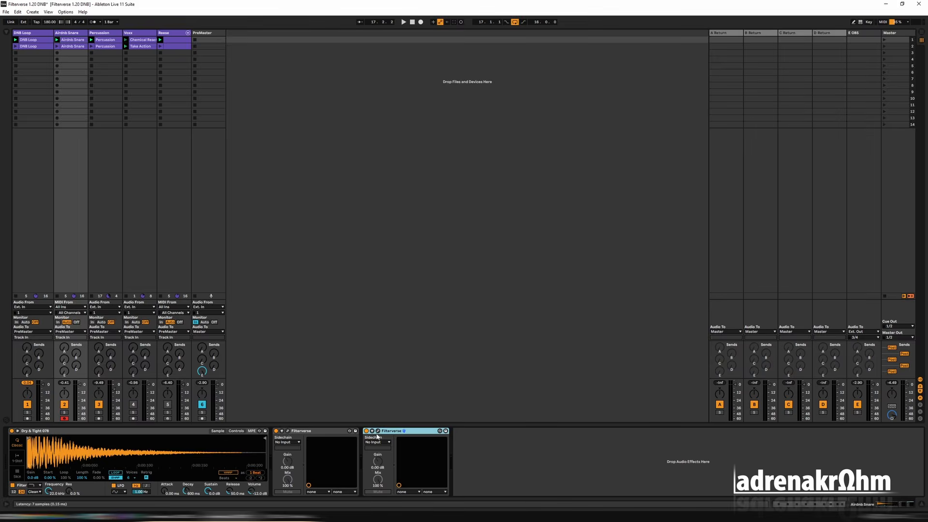
# Turn off Evil in the snare's copied Filterverse, and play the mix with the Clear Glass cutoff at 82.41 Hz.
pyautogui.click(378, 432)
pyautogui.click(186, 102)
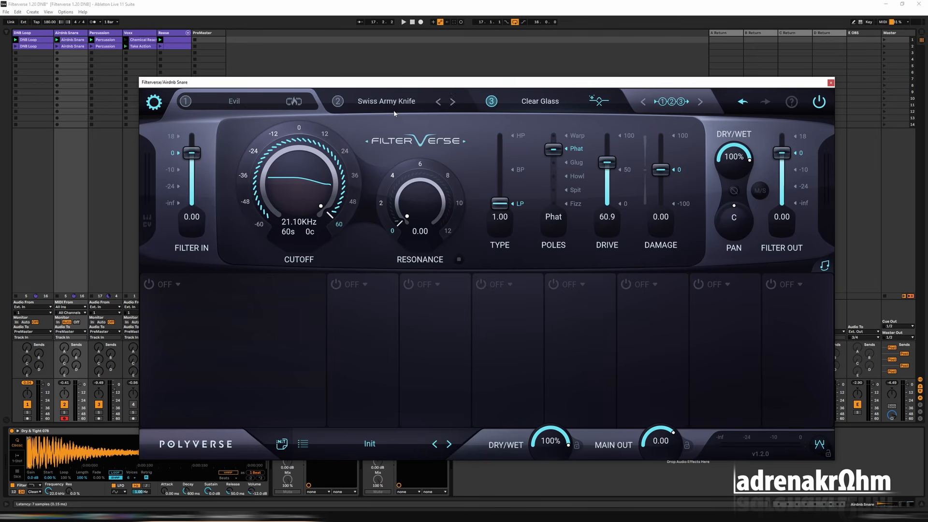
pyautogui.click(546, 102)
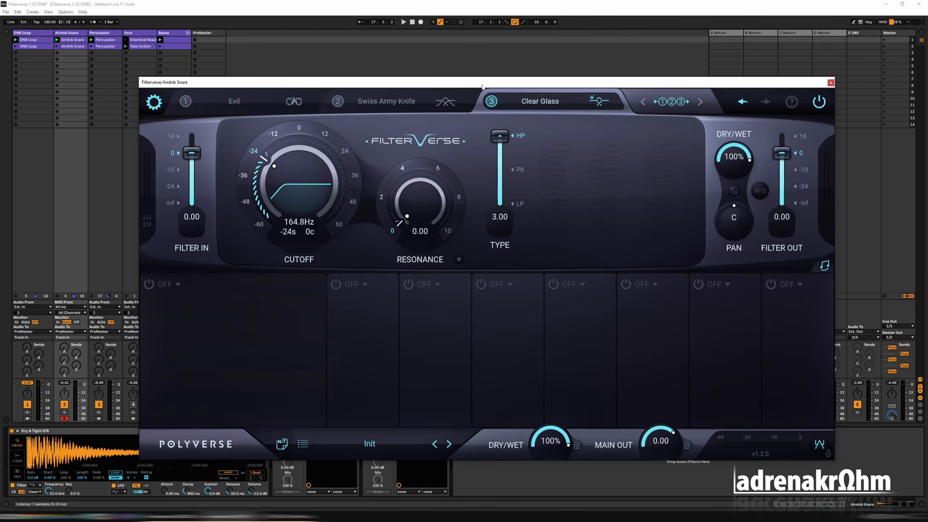
pyautogui.press('space')
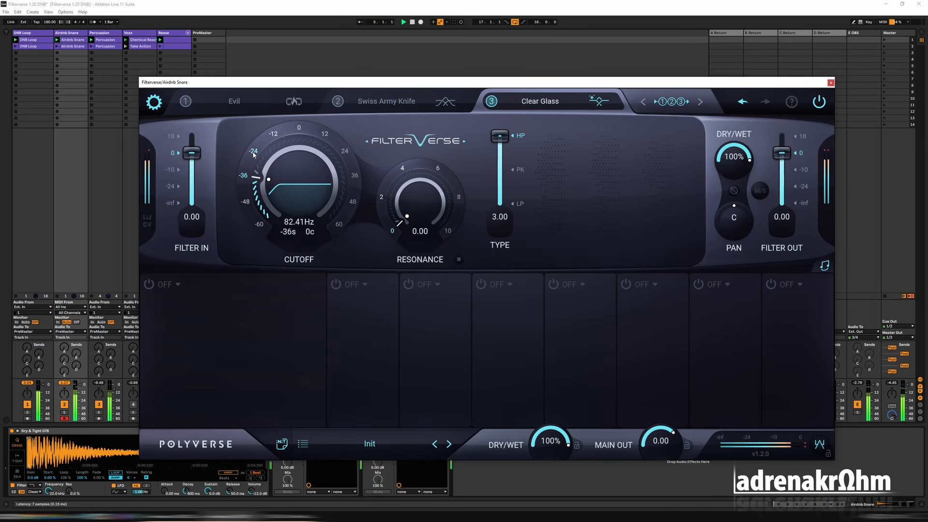
pyautogui.click(830, 83)
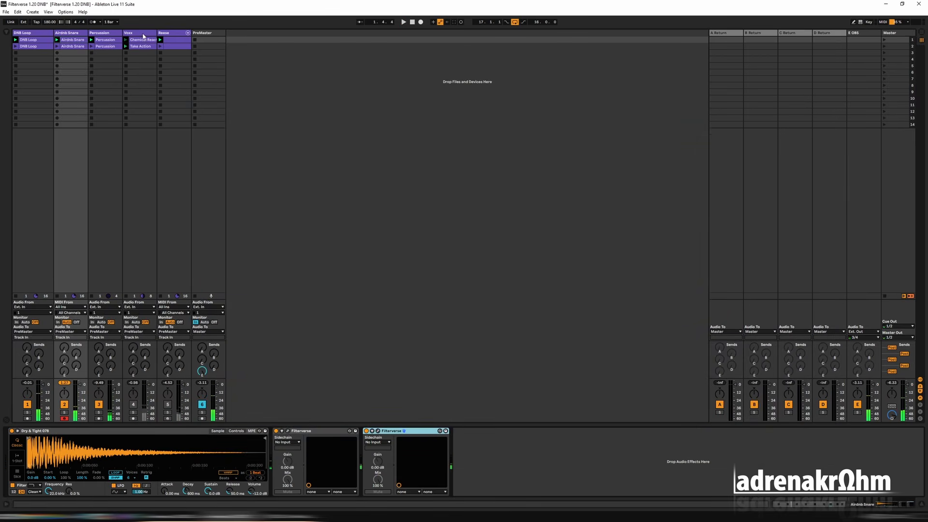
# Move the Reese track between the Percussion and vocal tracks, then solo and play it.
pyautogui.click(172, 33)
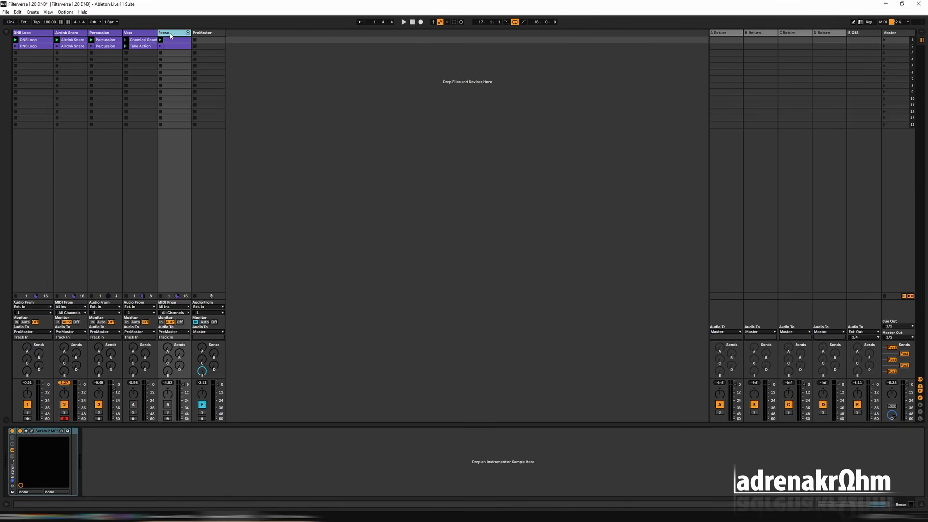
pyautogui.moveTo(170, 35); pyautogui.dragTo(150, 70)
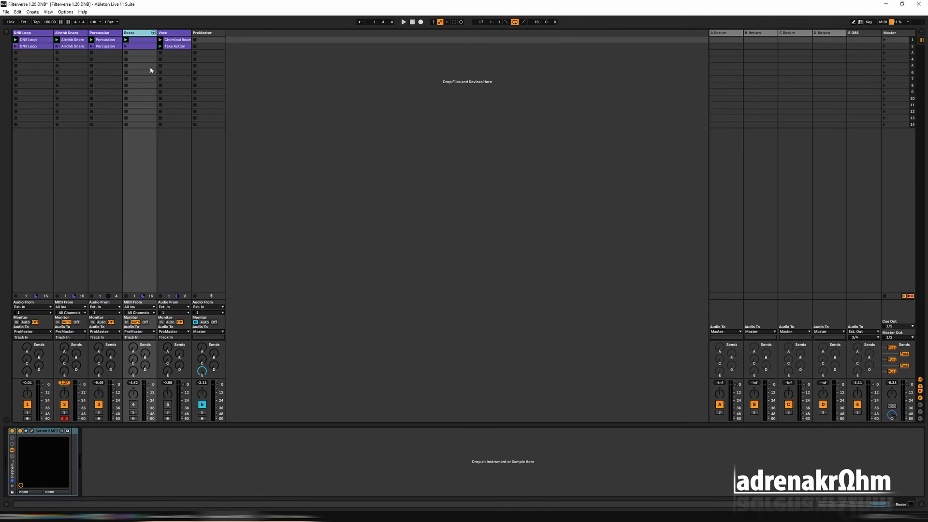
pyautogui.click(135, 414)
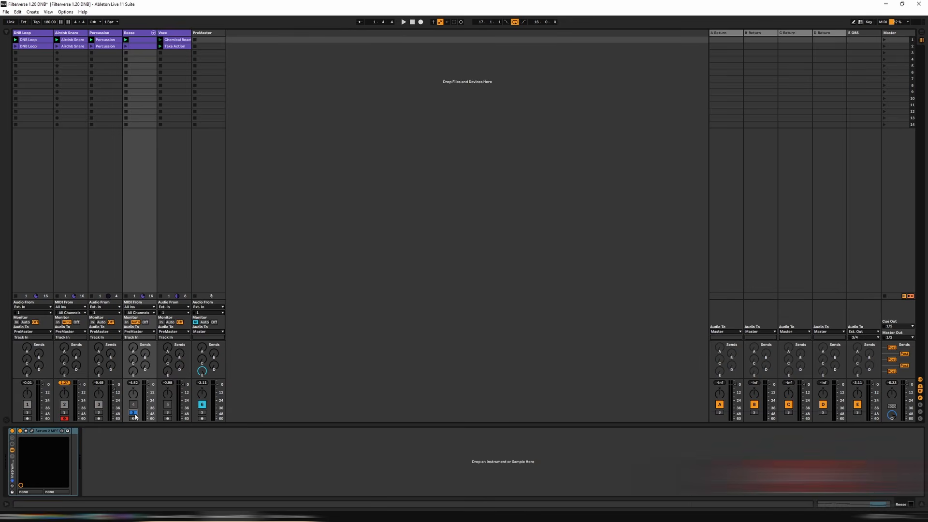
pyautogui.press('space')
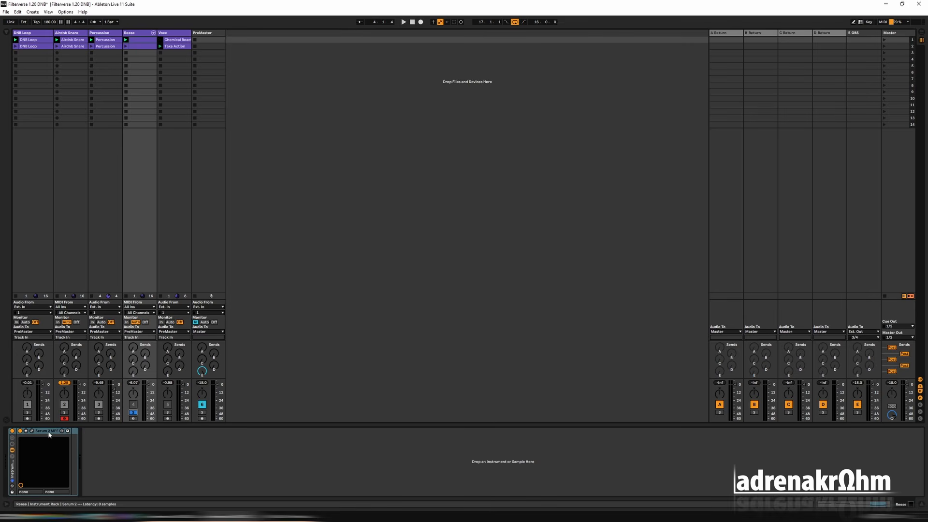
# Remove the Equalizer effect from the Reese track's Serum 2, check its matrix and oscillator pages, and play the track again.
pyautogui.click(33, 431)
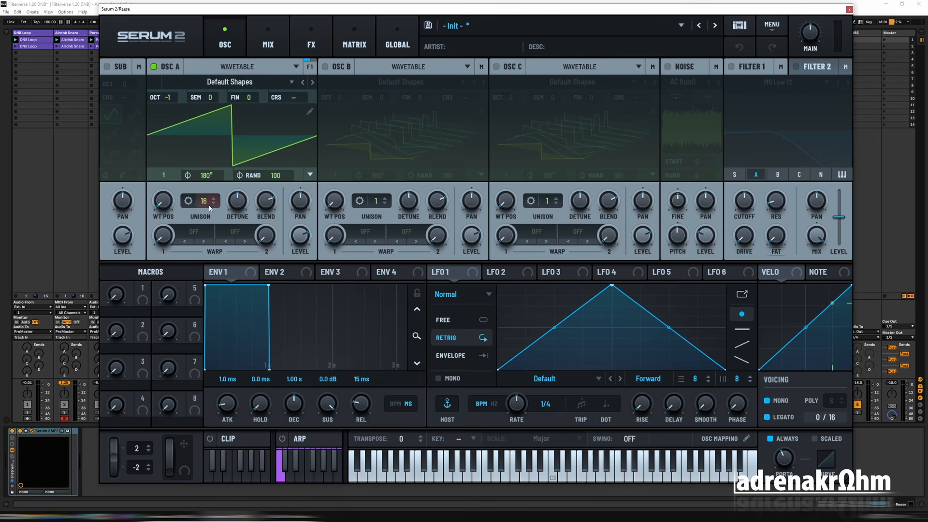
pyautogui.click(311, 41)
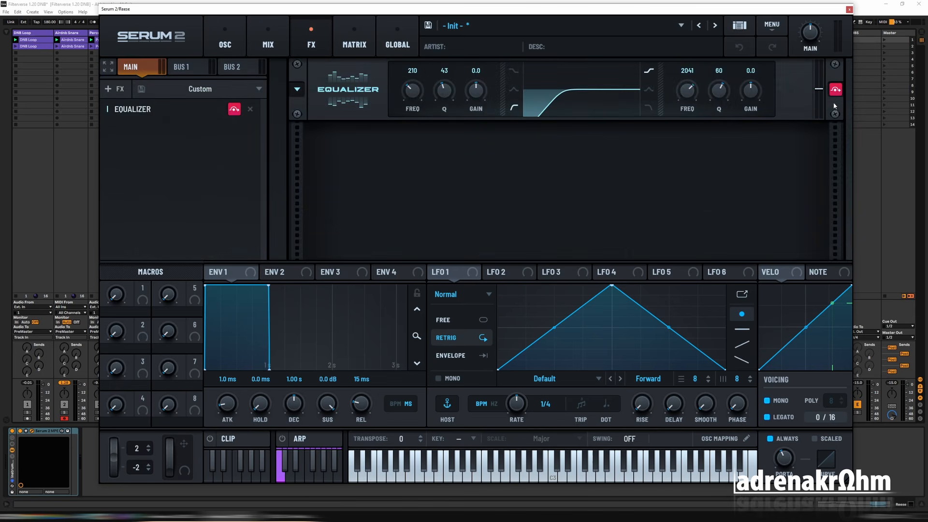
pyautogui.click(250, 109)
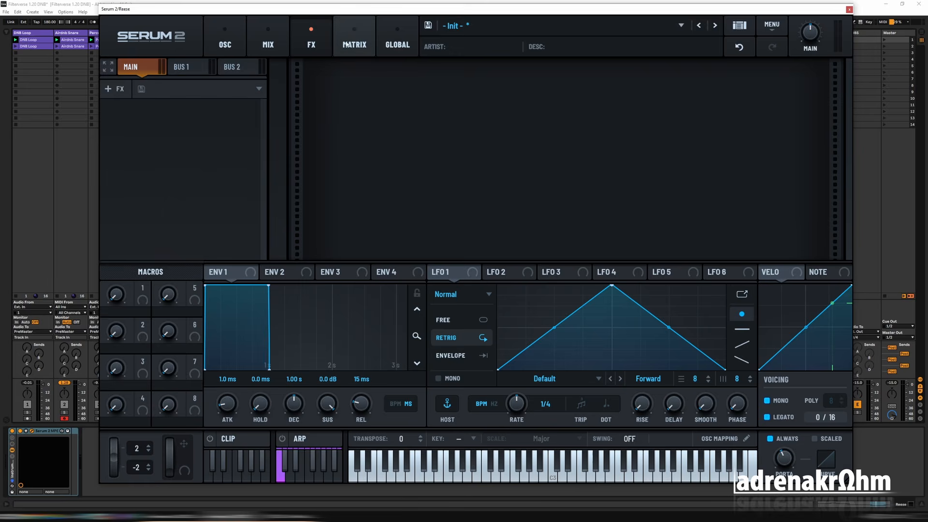
pyautogui.click(365, 51)
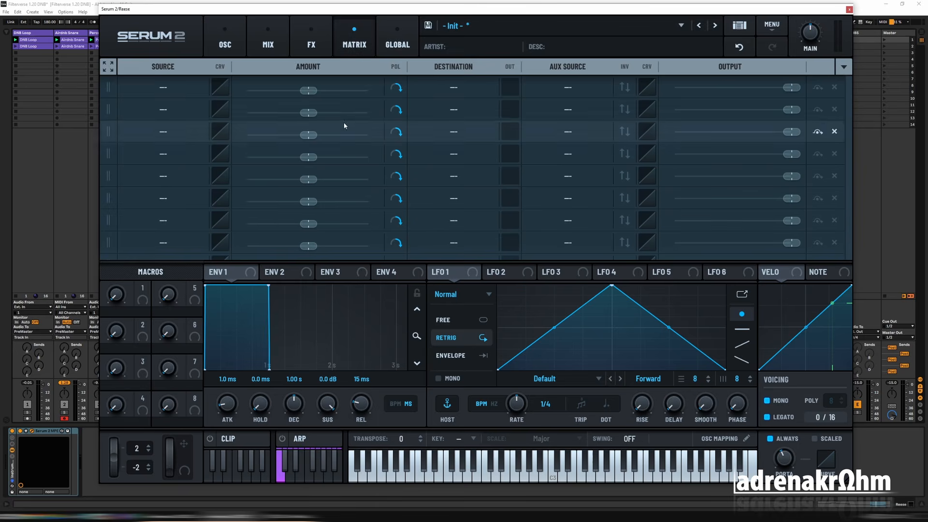
pyautogui.click(237, 41)
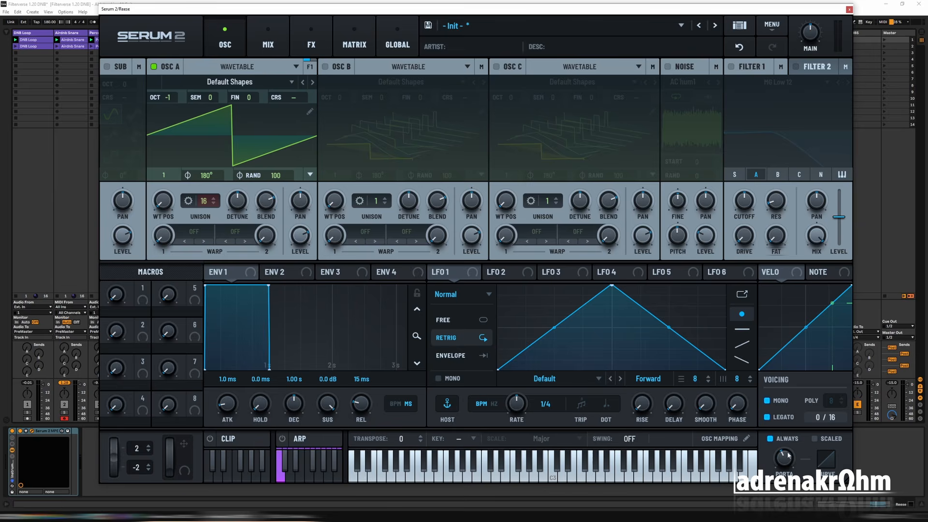
pyautogui.click(849, 9)
pyautogui.press('space')
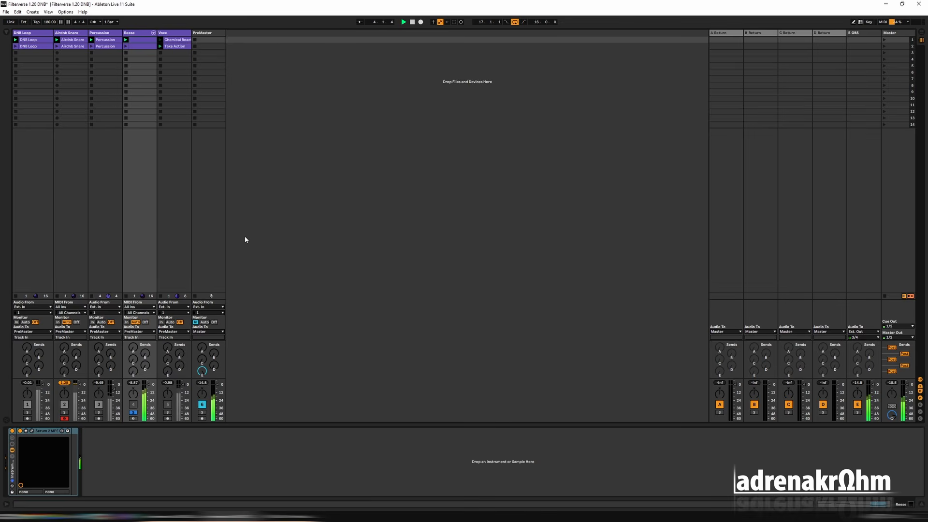
# Copy the DNB Loop track's Filterverse onto the Reese track after its Instrument Rack.
pyautogui.click(38, 35)
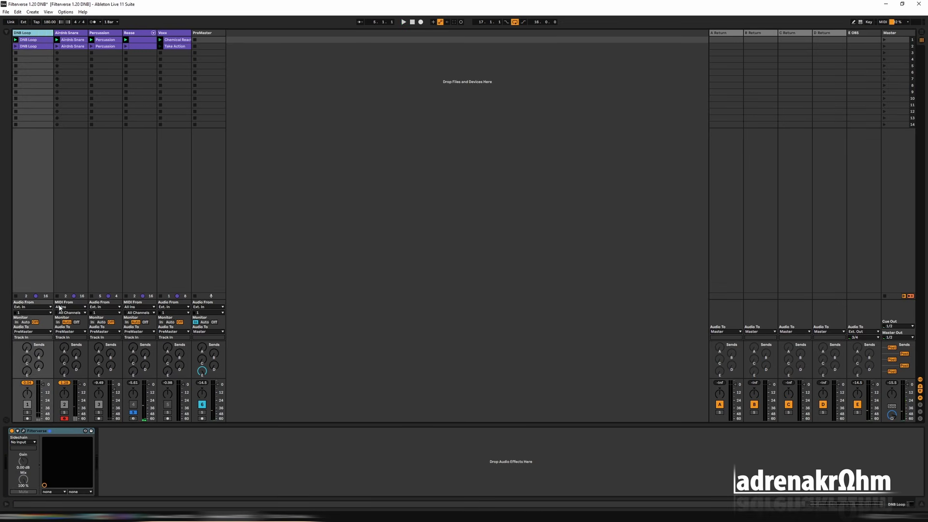
pyautogui.click(66, 431)
pyautogui.click(151, 33)
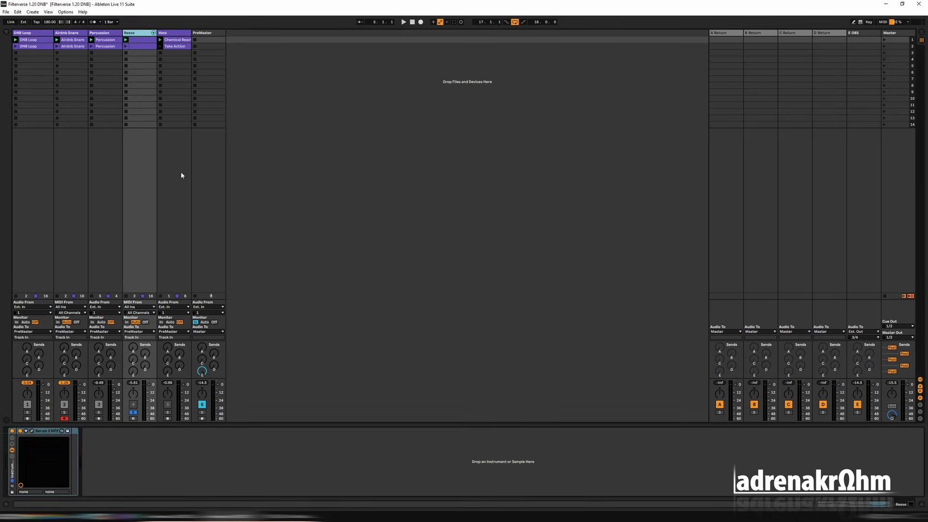
pyautogui.hotkey('ctrl', 'v')
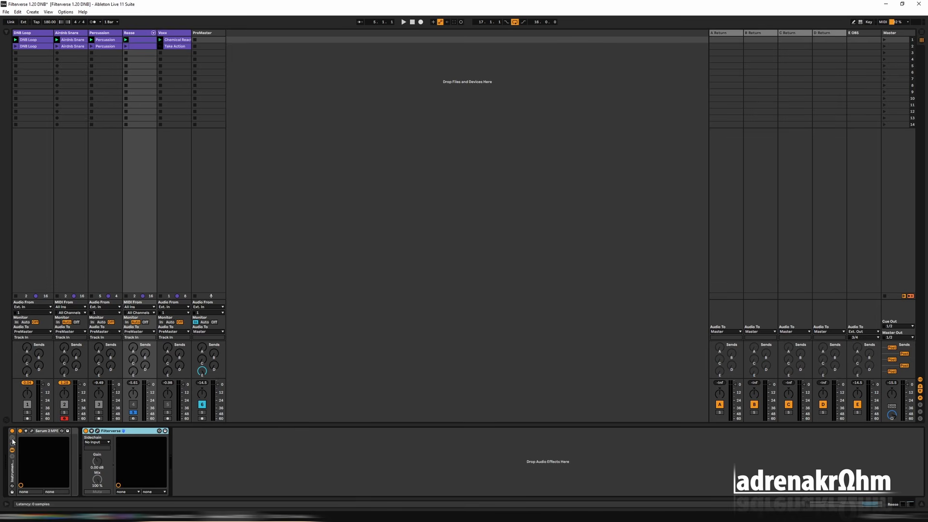
# Show the Reese rack's chain list, add an External Instrument as a second chain and hide the browser.
pyautogui.click(13, 457)
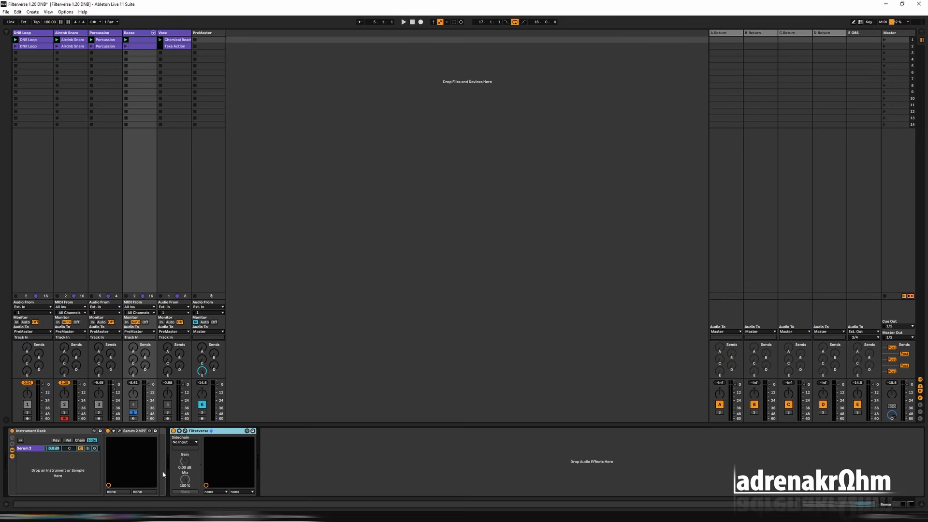
pyautogui.click(6, 32)
pyautogui.click(24, 117)
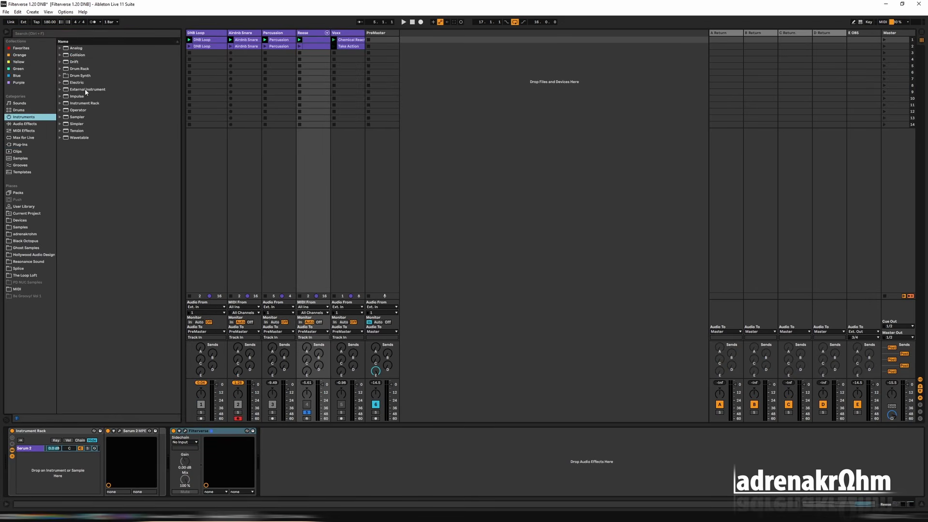
pyautogui.moveTo(85, 88); pyautogui.dragTo(94, 472)
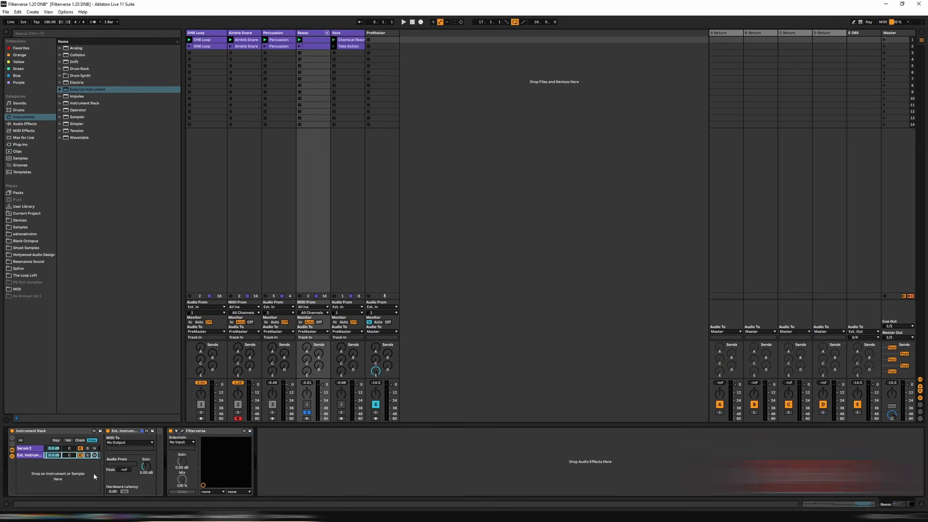
pyautogui.hotkey('ctrl', 'alt', 'b')
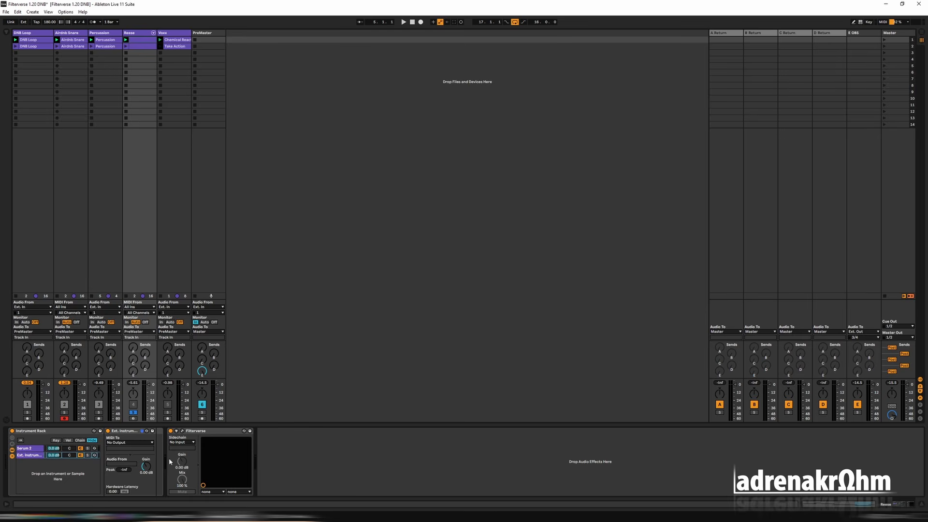
# Open the Reese track's Filterverse and briefly play the project through it.
pyautogui.click(183, 431)
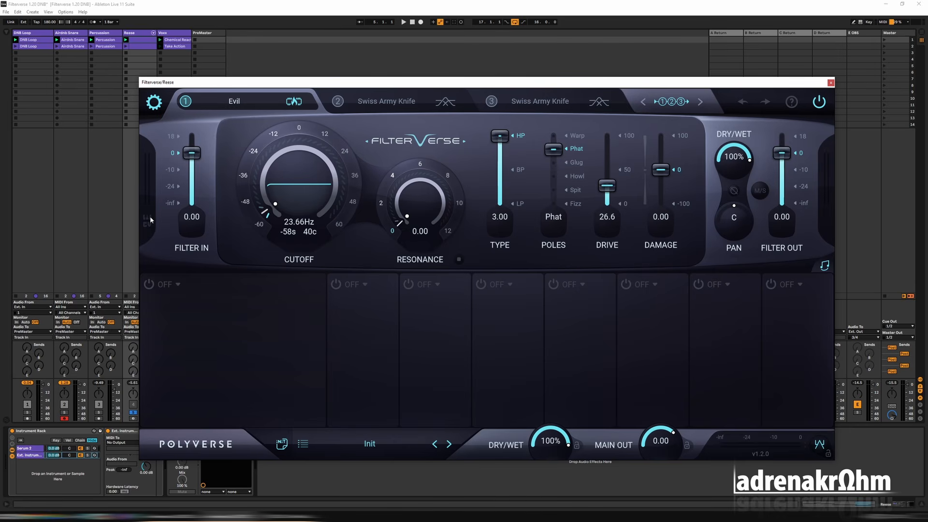
pyautogui.press('space')
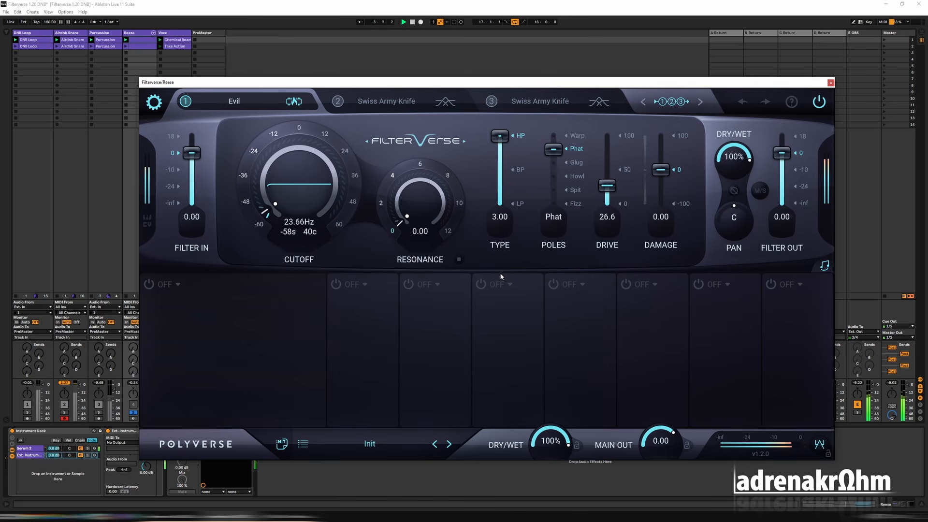
pyautogui.press('space')
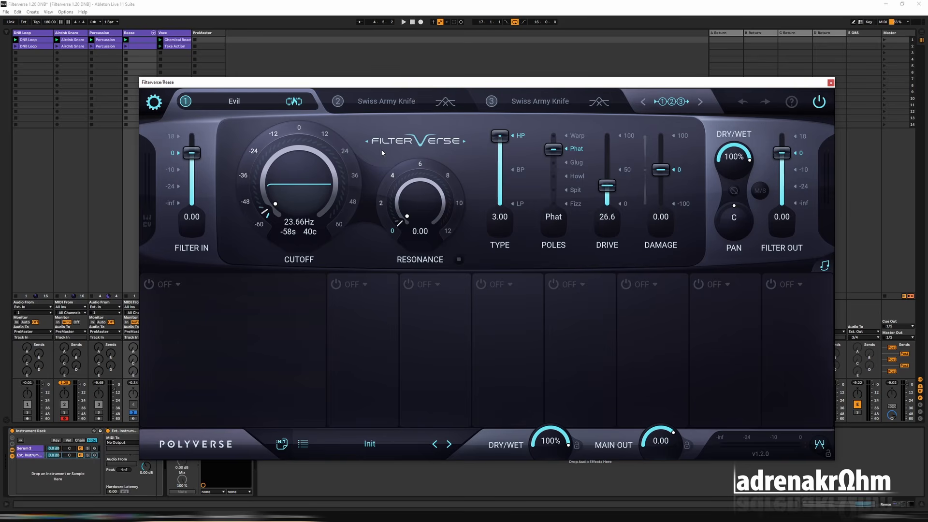
# Route the External Instrument's MIDI output to the Reese track's 1-Filterverse destination and start playback.
pyautogui.moveTo(367, 86); pyautogui.dragTo(415, 48)
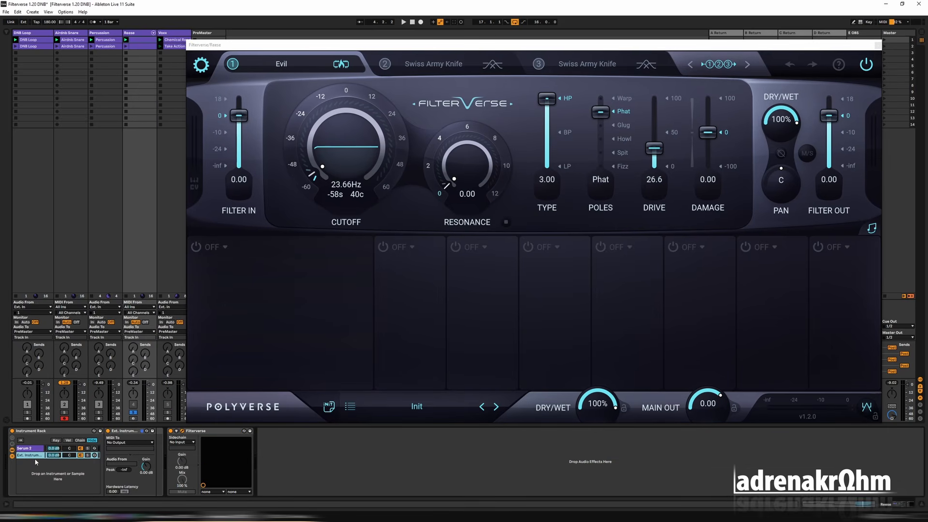
pyautogui.click(132, 443)
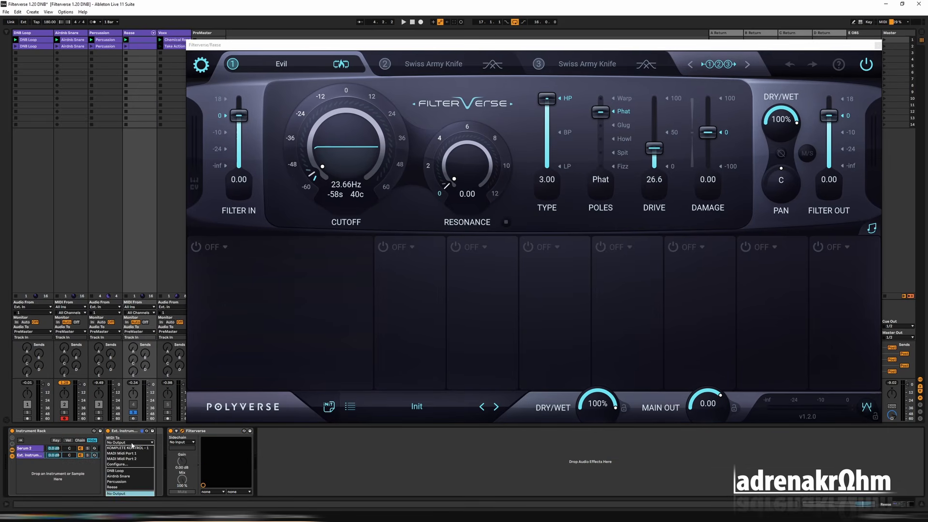
pyautogui.click(136, 487)
pyautogui.click(137, 448)
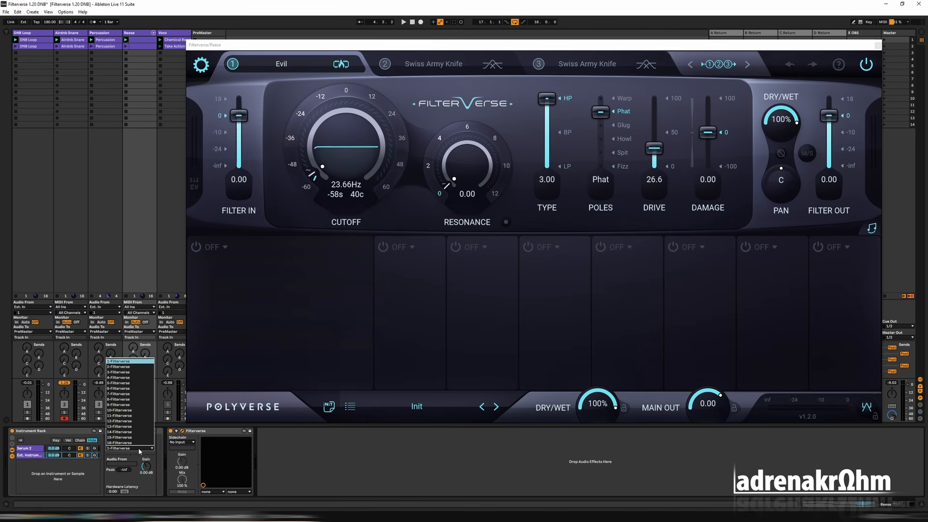
pyautogui.click(132, 361)
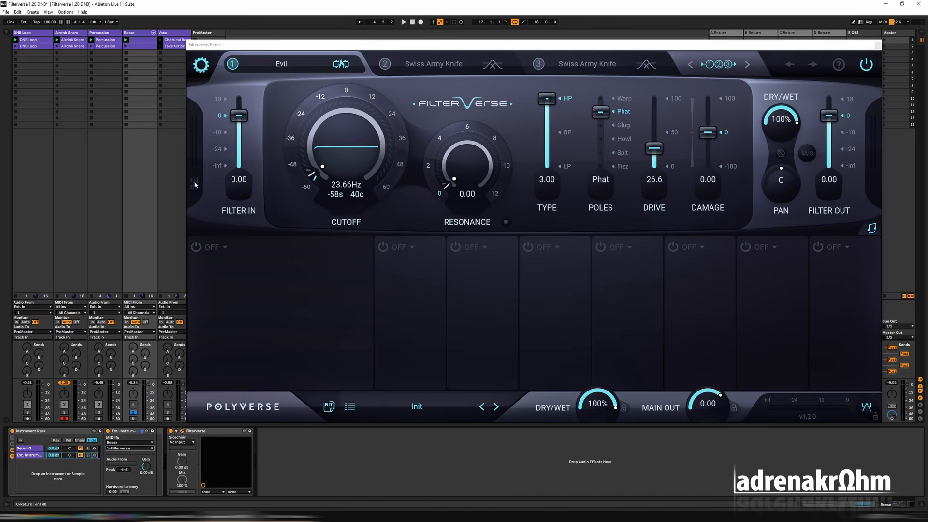
pyautogui.press('space')
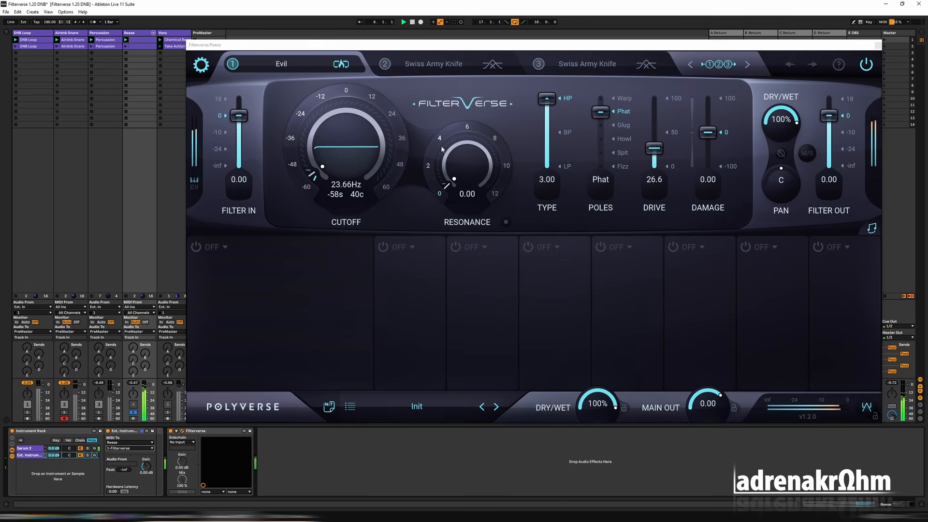
# Reset the Reese Filterverse to its Init preset and restart playback.
pyautogui.moveTo(439, 44); pyautogui.dragTo(392, 59)
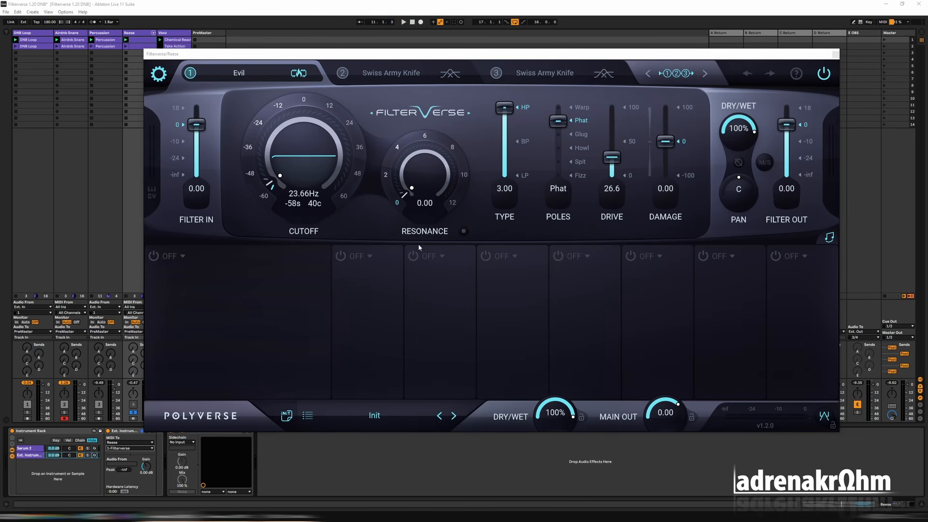
pyautogui.click(287, 416)
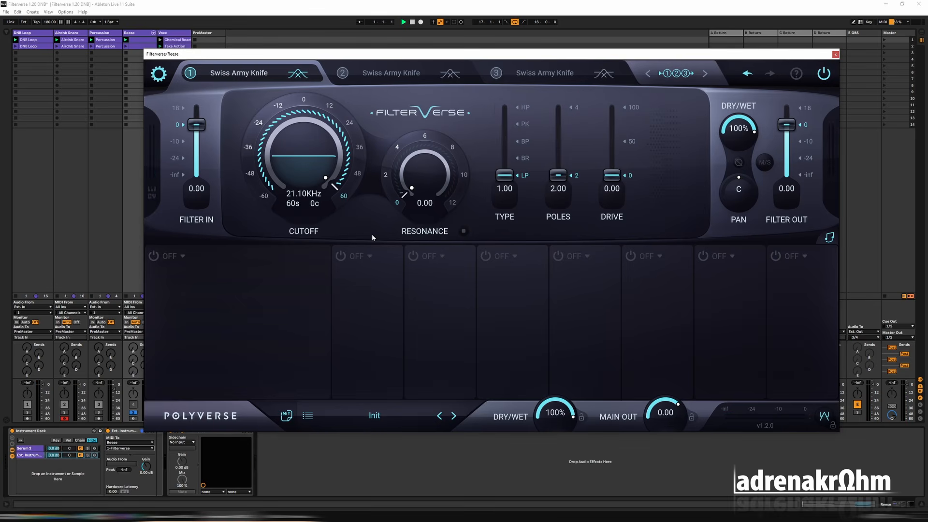
pyautogui.press('space')
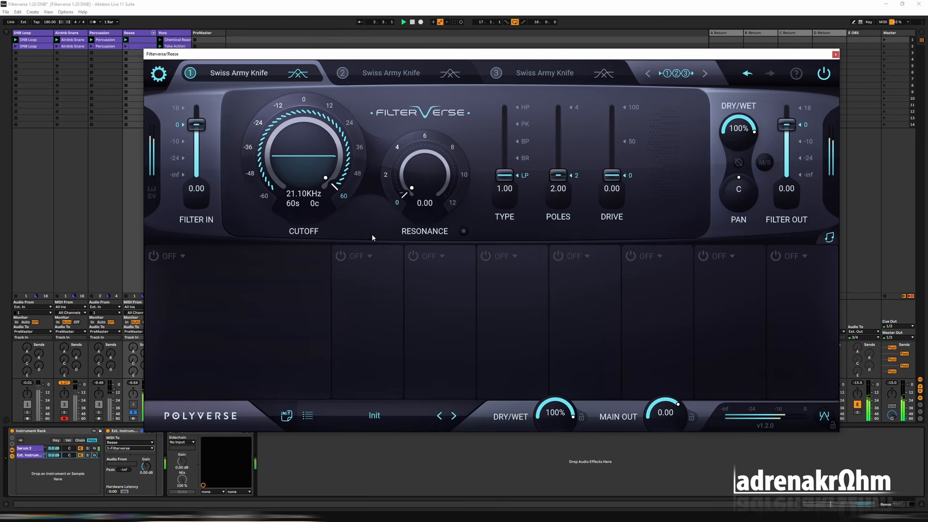
# Load The Valley in filter slot 1 and lower its cutoff to about 572 Hz.
pyautogui.click(239, 73)
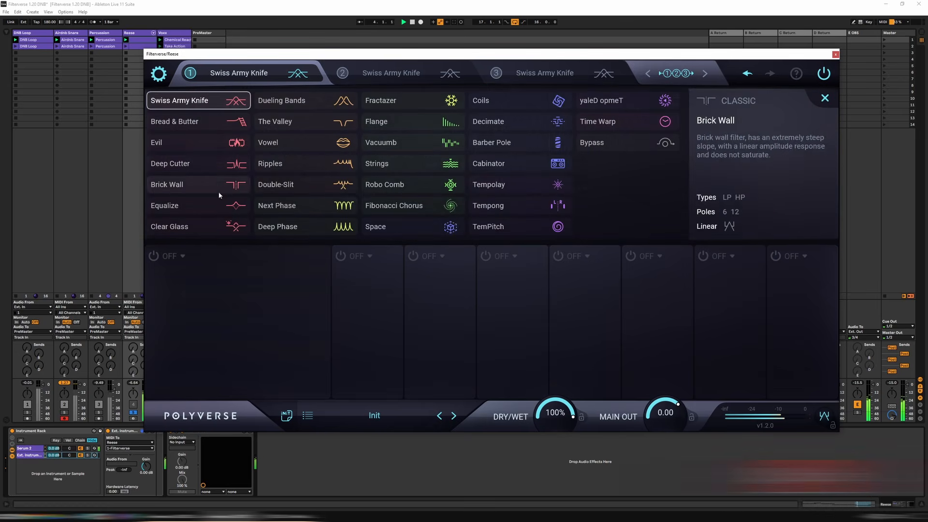
pyautogui.click(304, 123)
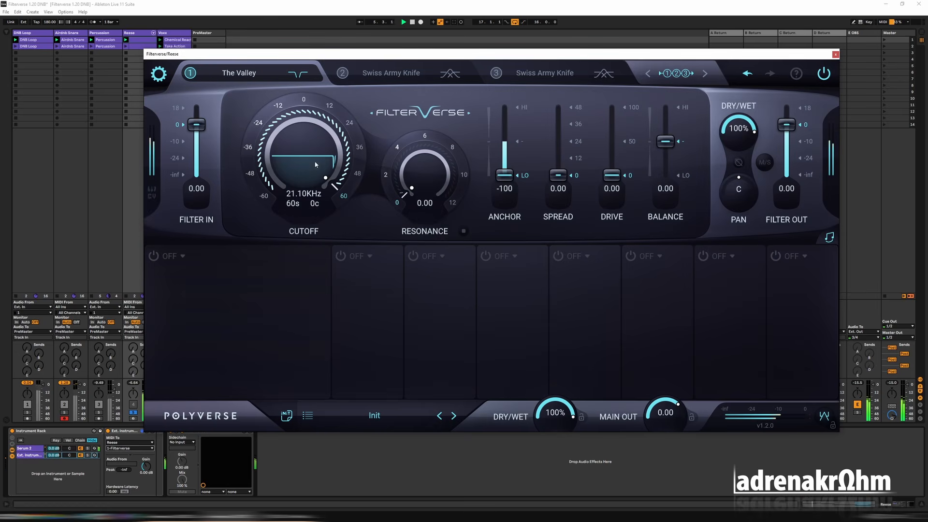
pyautogui.moveTo(315, 165); pyautogui.dragTo(231, 339)
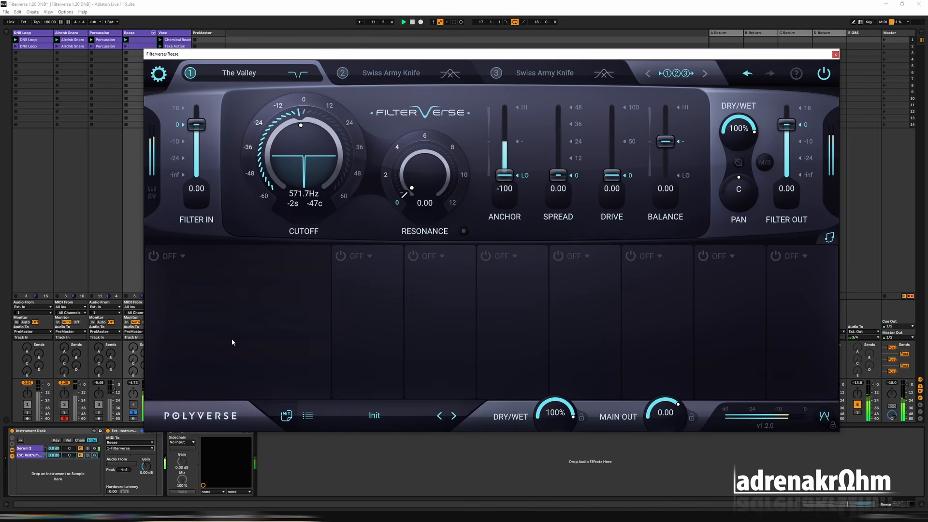
# Set The Valley's drive to about 62.8, its spread to 12 and its cutoff to -24 semitones.
pyautogui.moveTo(620, 176); pyautogui.dragTo(616, 122)
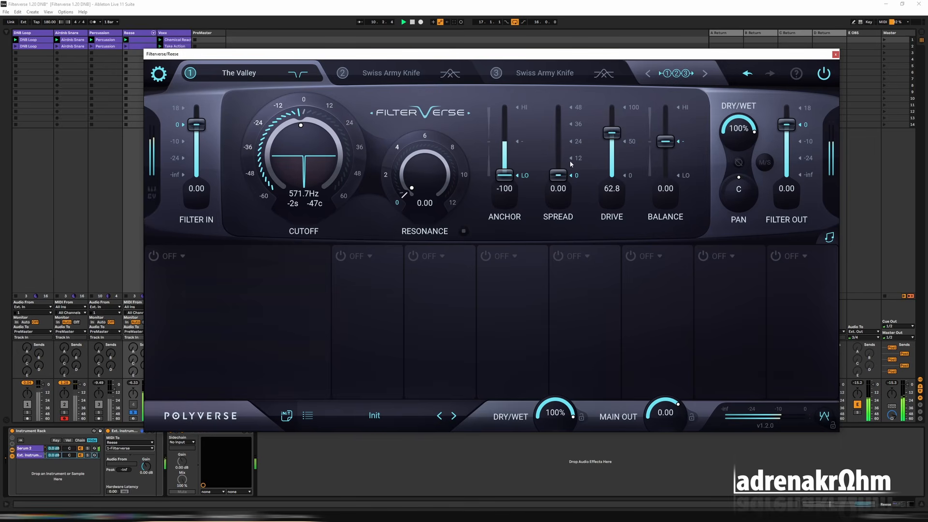
pyautogui.moveTo(558, 176); pyautogui.dragTo(580, 163)
pyautogui.click(260, 127)
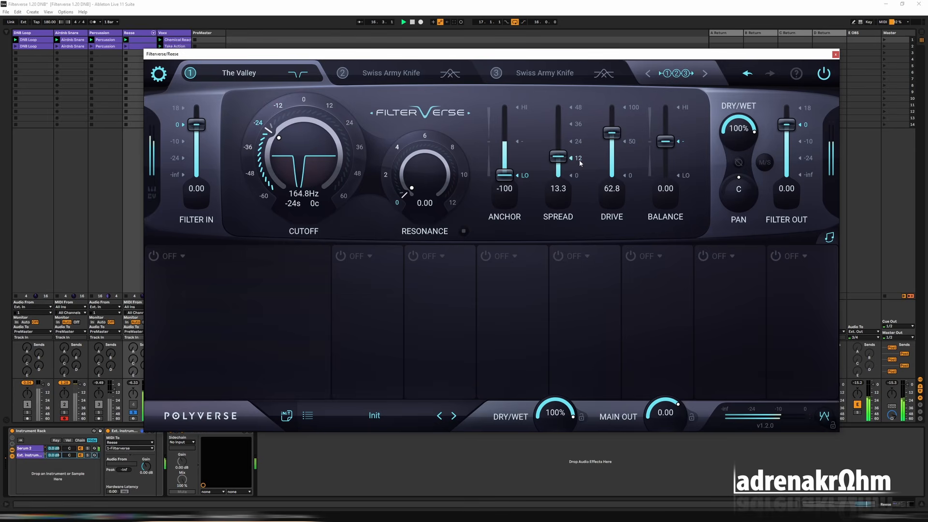
pyautogui.click(581, 163)
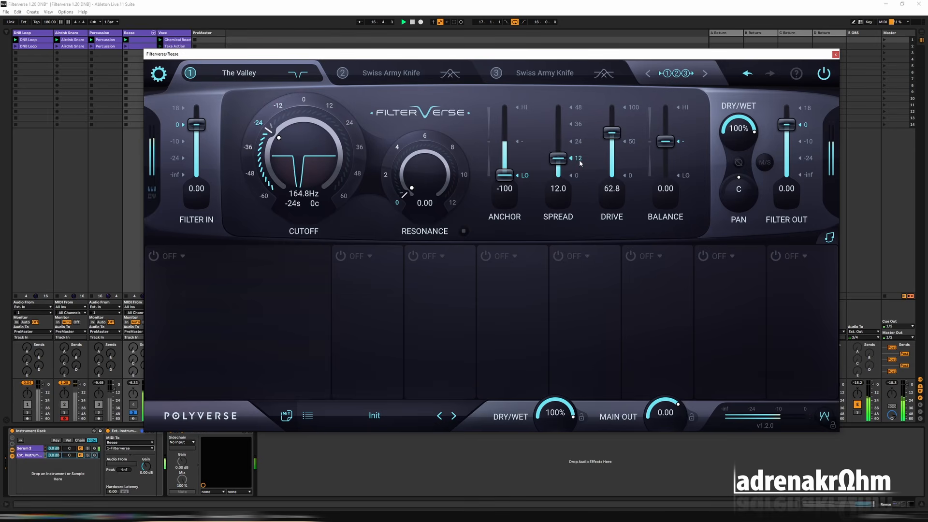
pyautogui.click(280, 109)
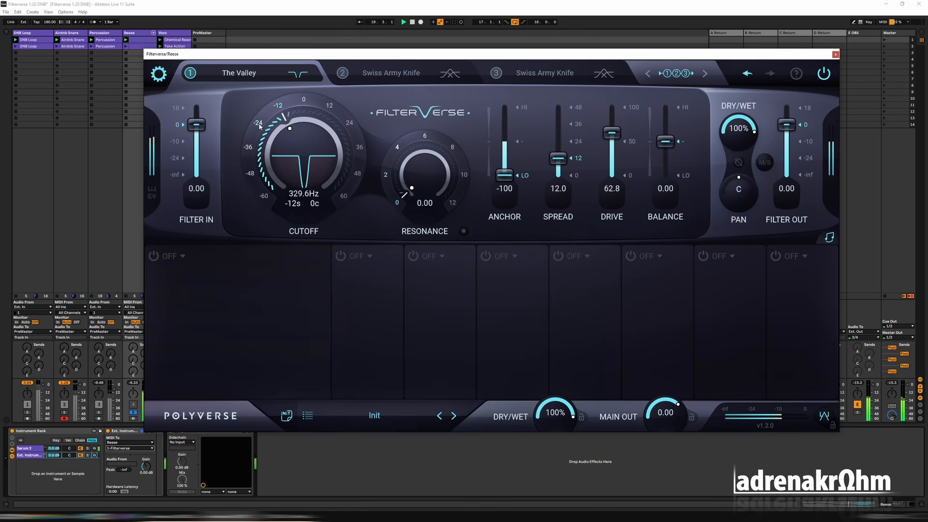
pyautogui.click(260, 127)
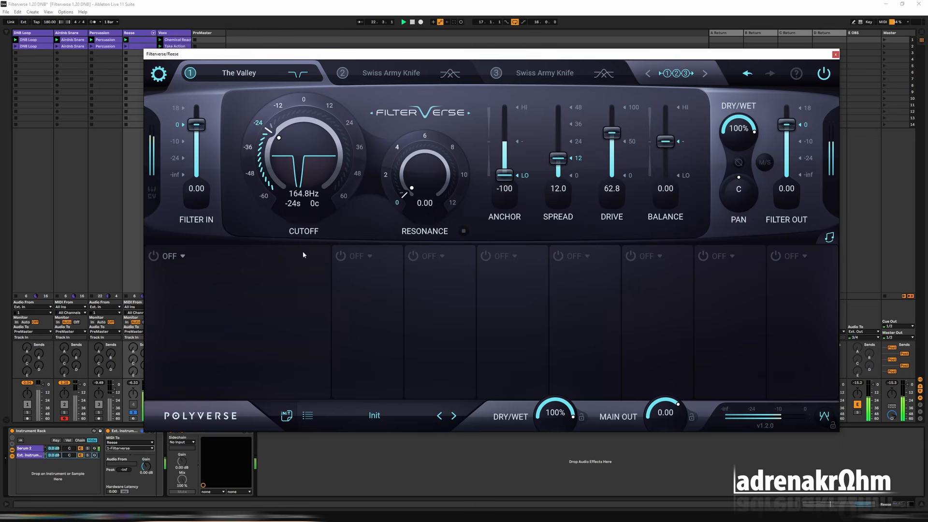
# Add a MIDI / CV note modulator, assign it to the cutoff with an amount of 12 and play the track.
pyautogui.click(170, 257)
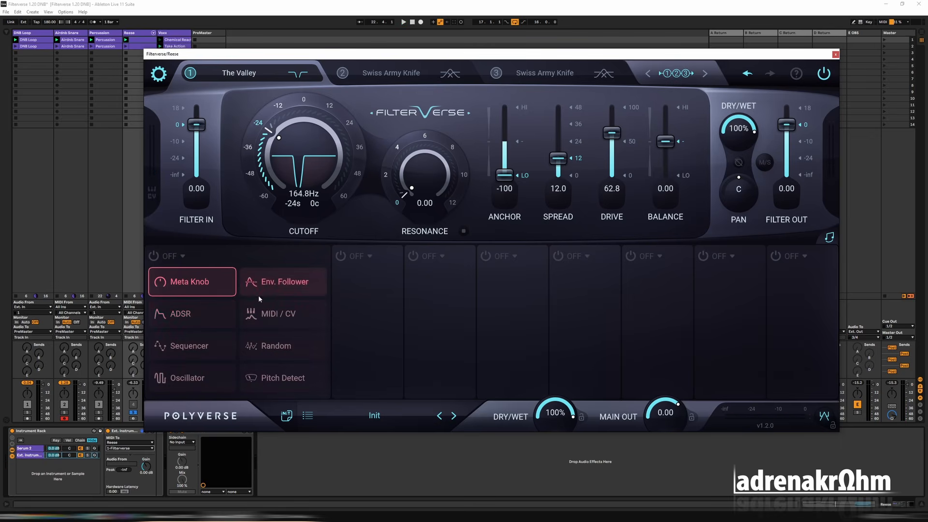
pyautogui.click(288, 315)
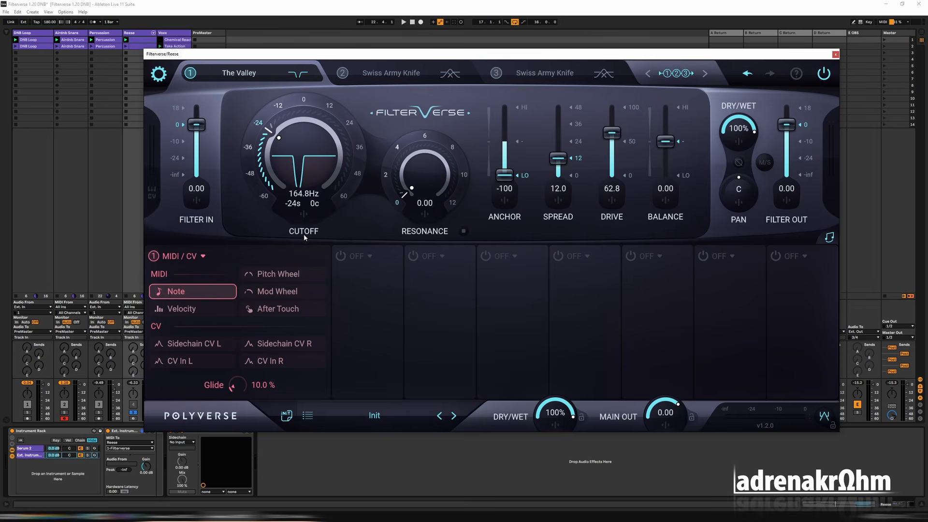
pyautogui.click(303, 215)
pyautogui.doubleClick(296, 387)
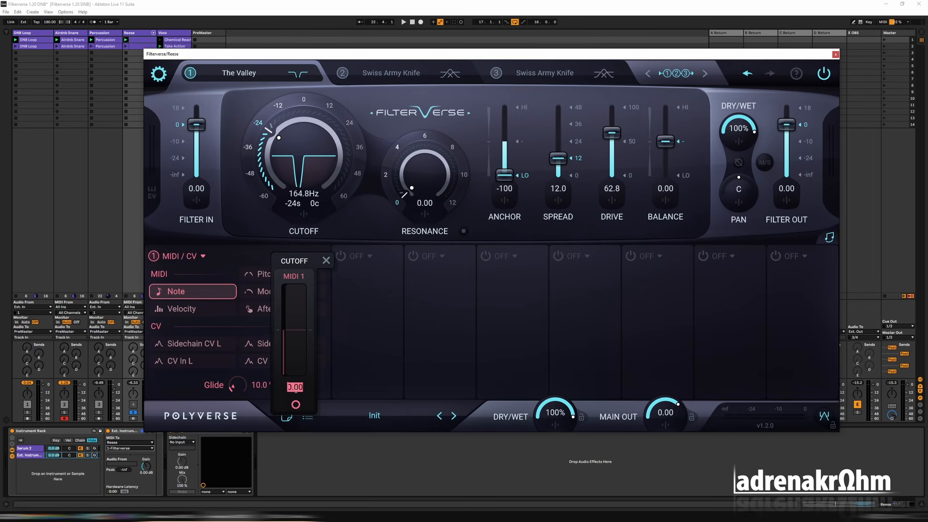
pyautogui.write('12')
pyautogui.press('Return')
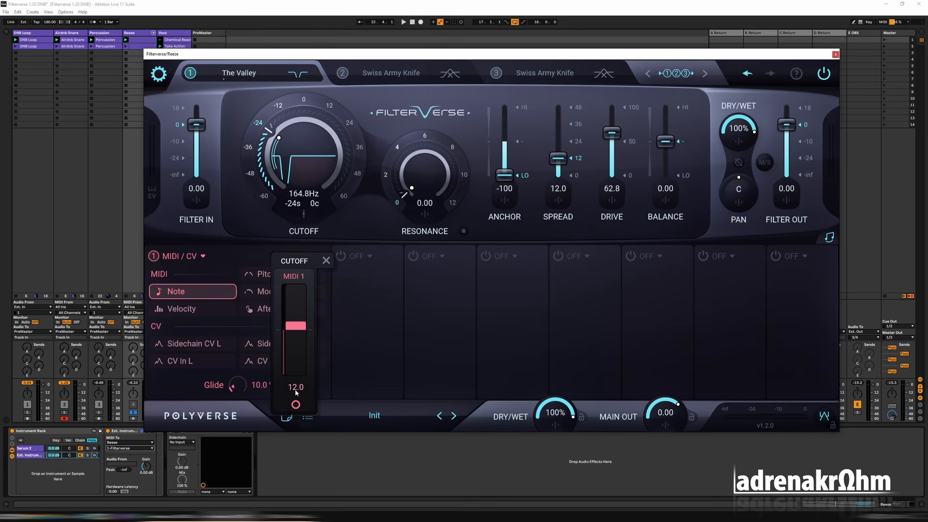
pyautogui.click(327, 260)
pyautogui.press('space')
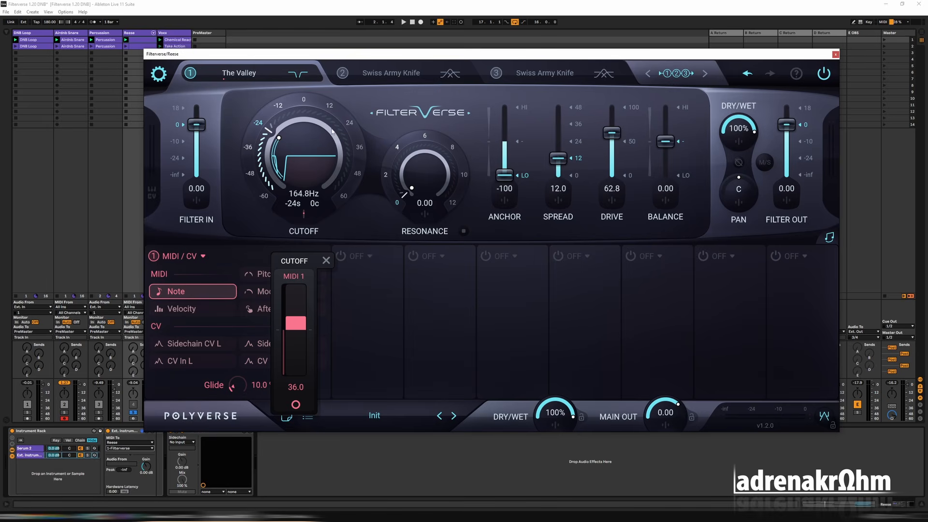
# Check oscillator A's octave in Serum 2 and add a Pitch MIDI effect set to +36 st before the External Instrument.
pyautogui.click(24, 448)
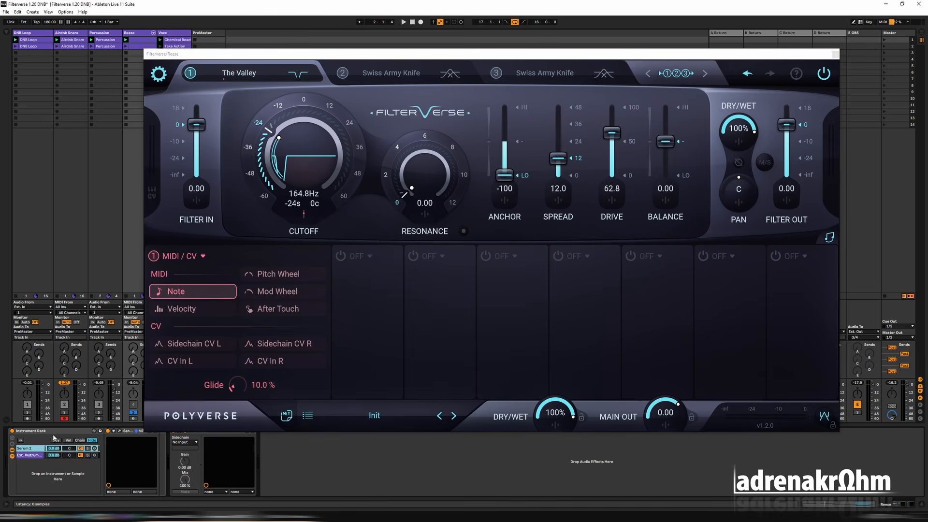
pyautogui.click(120, 431)
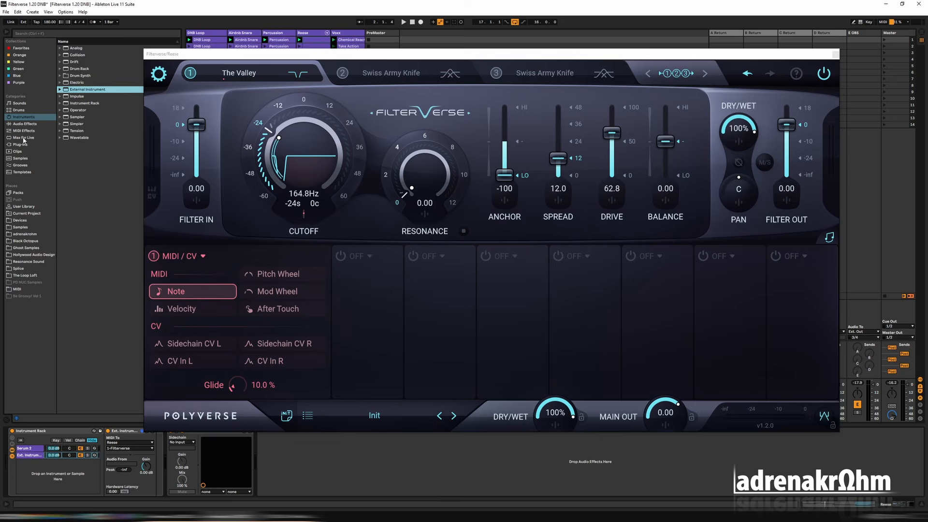
pyautogui.click(24, 130)
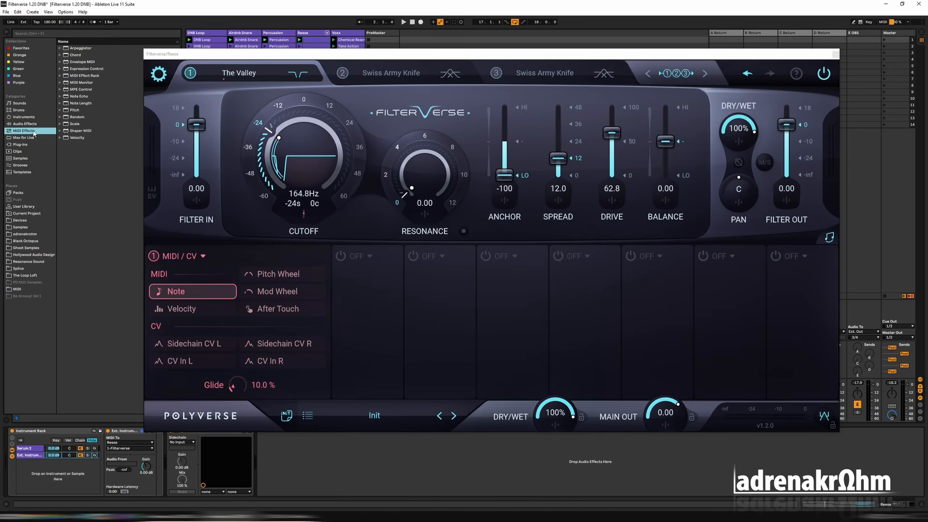
pyautogui.moveTo(72, 111); pyautogui.dragTo(116, 451)
pyautogui.click(116, 448)
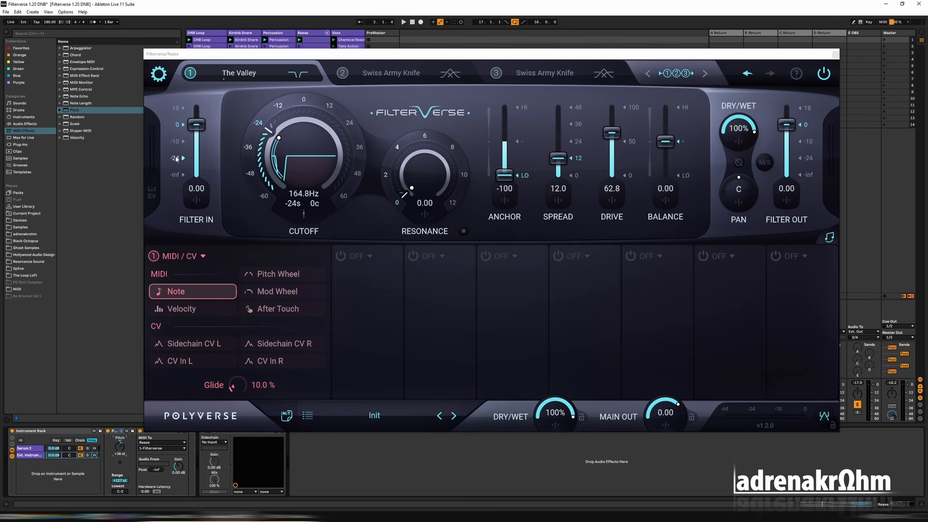
# Hide the browser, play the track and raise the MIDI note modulator's glide to 45%.
pyautogui.click(5, 34)
pyautogui.press('space')
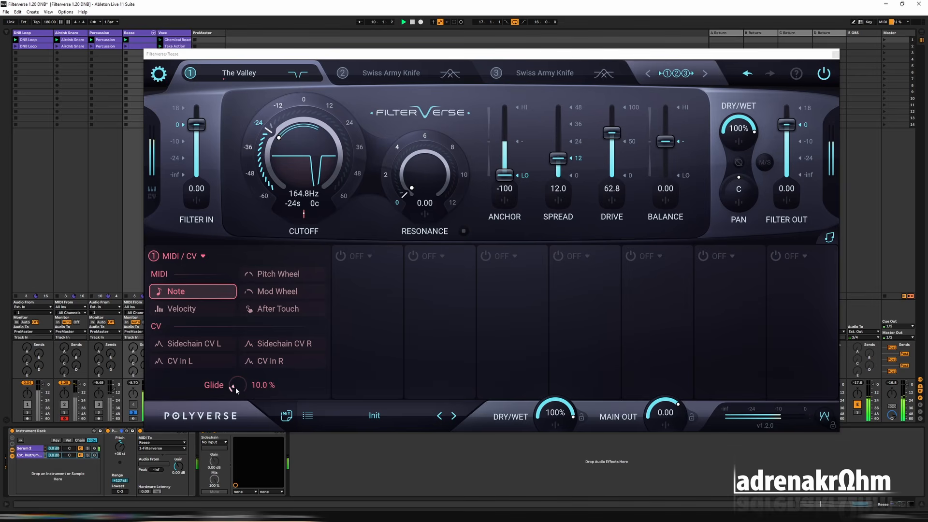
pyautogui.moveTo(238, 387); pyautogui.dragTo(230, 332)
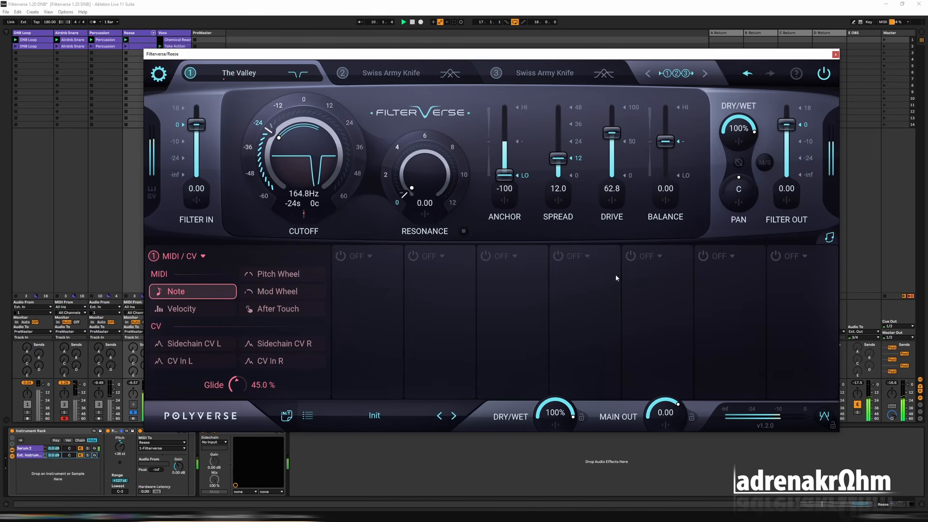
pyautogui.press('space')
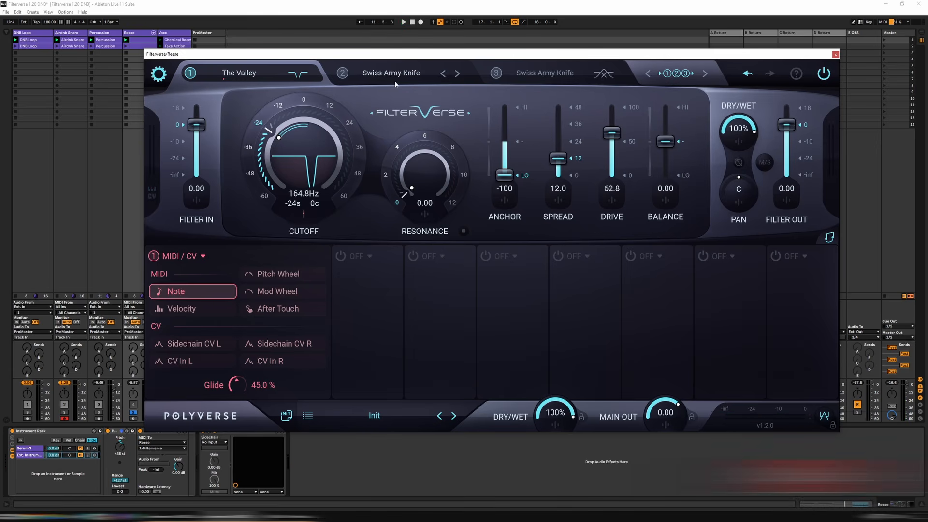
# Load Cabinator in filter slot 2 during playback and choose the Dlx cabinet model.
pyautogui.click(372, 79)
pyautogui.press('space')
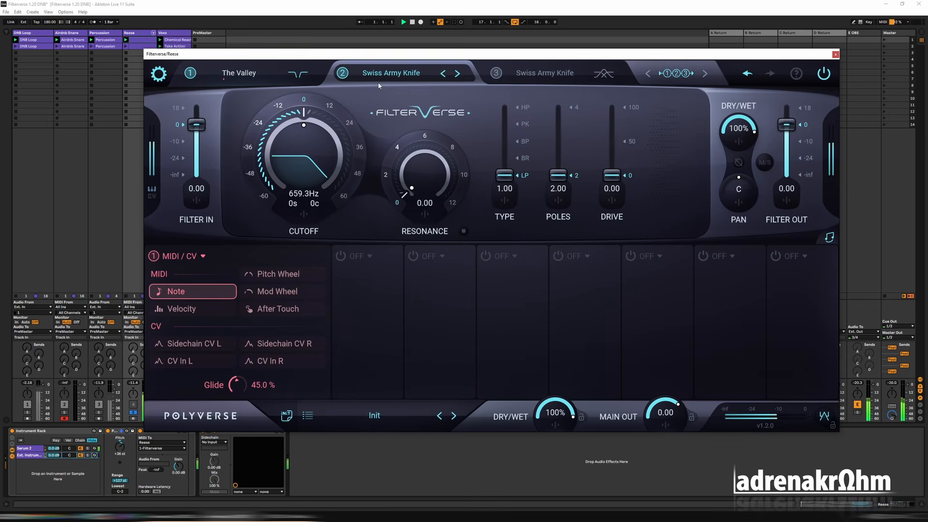
pyautogui.click(372, 79)
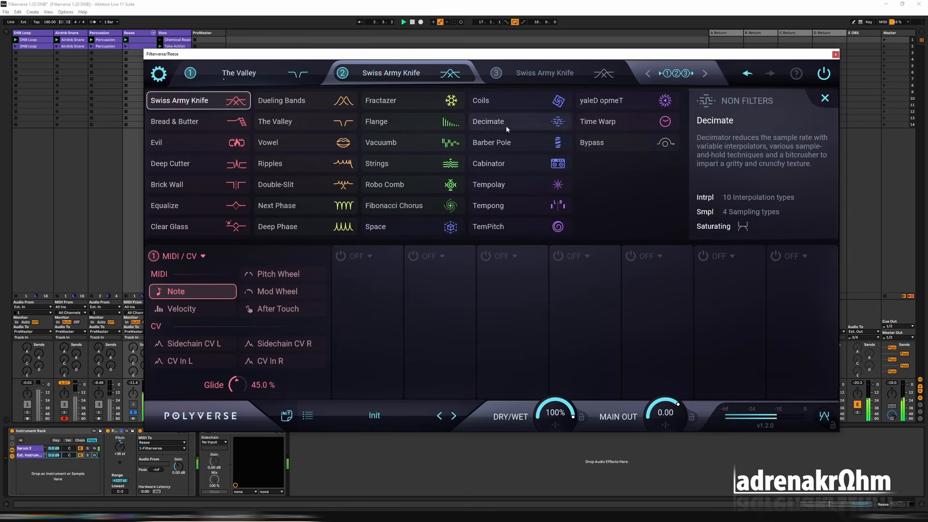
pyautogui.click(503, 164)
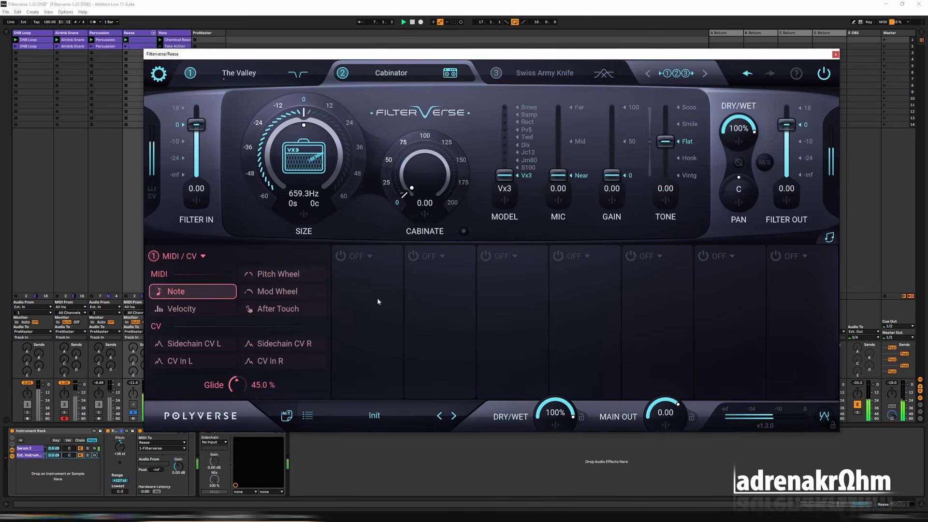
pyautogui.click(525, 145)
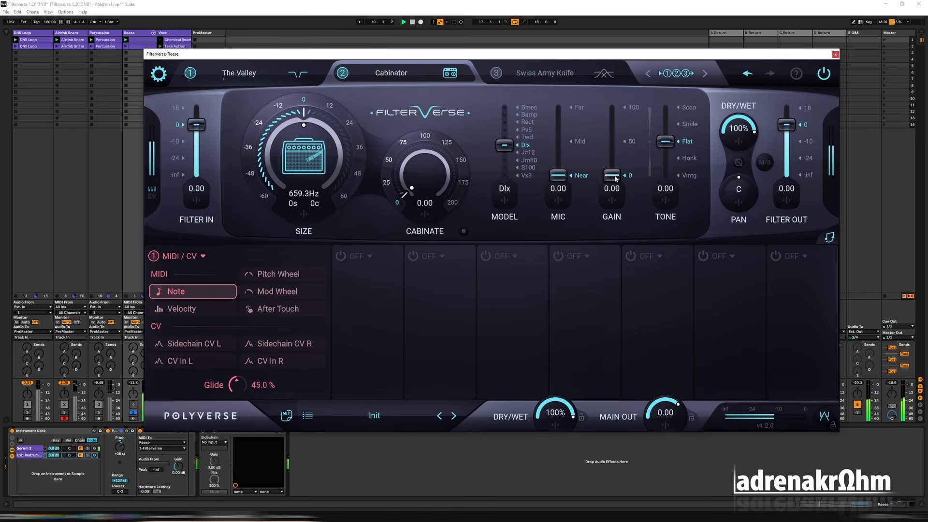
# Set Cabinator's gain to 65.7, cabinate to 1.25, model to Bamp and tone to Vintg during playback.
pyautogui.moveTo(615, 178); pyautogui.dragTo(616, 121)
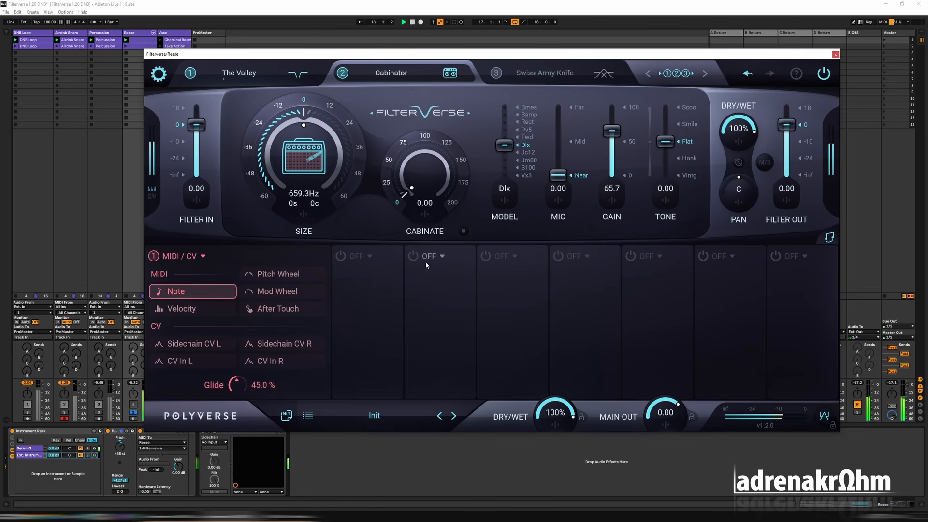
pyautogui.scroll(2, 395, 184)
pyautogui.click(528, 116)
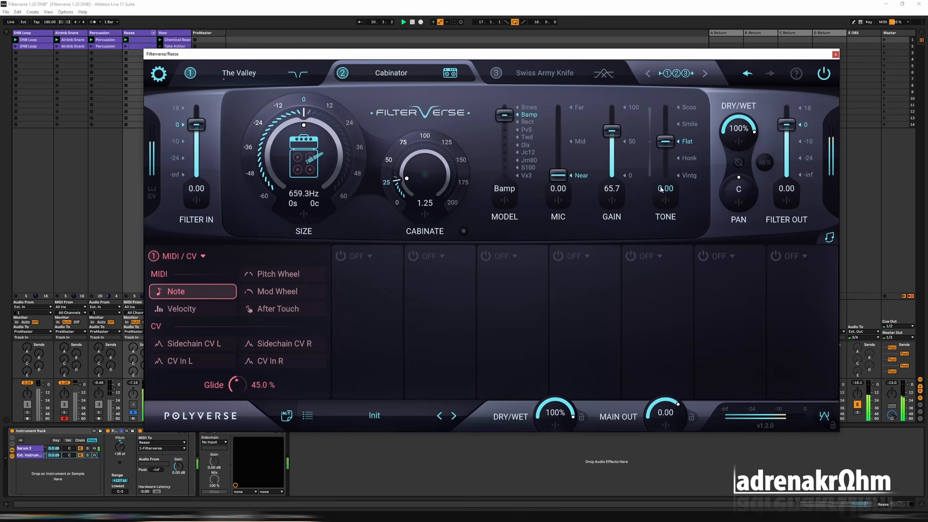
pyautogui.click(689, 176)
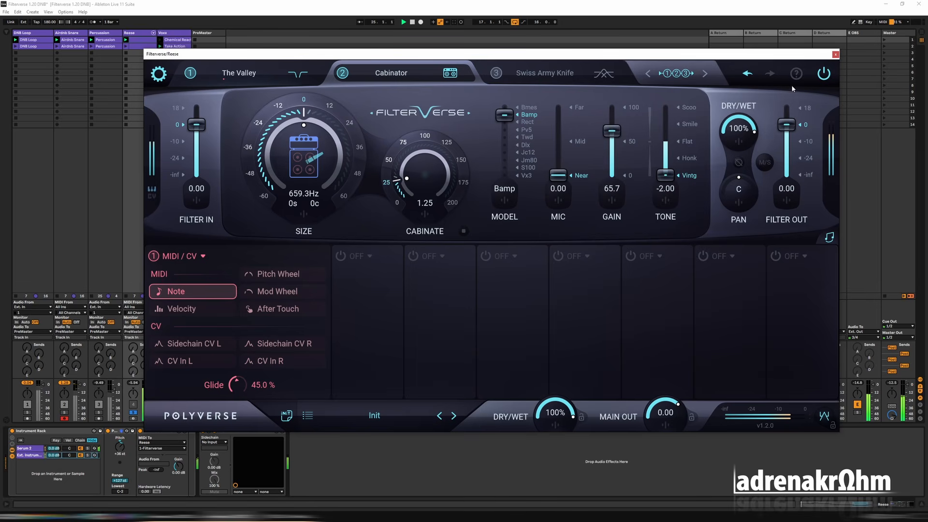
# Compare the Reese with Filterverse bypassed, check the bass muted and unmuted in the full mix, and slightly lower its track volume.
pyautogui.click(824, 75)
pyautogui.click(135, 413)
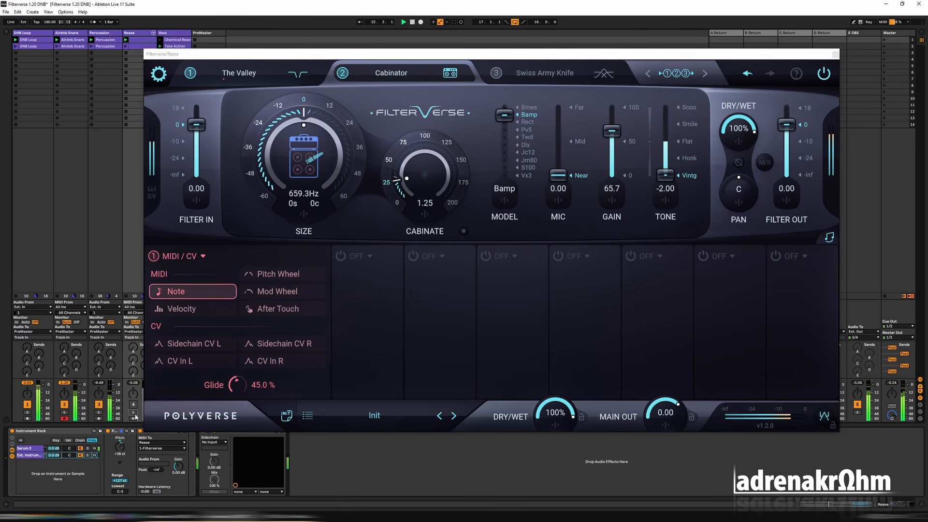
pyautogui.click(134, 406)
pyautogui.moveTo(222, 54); pyautogui.dragTo(263, 54)
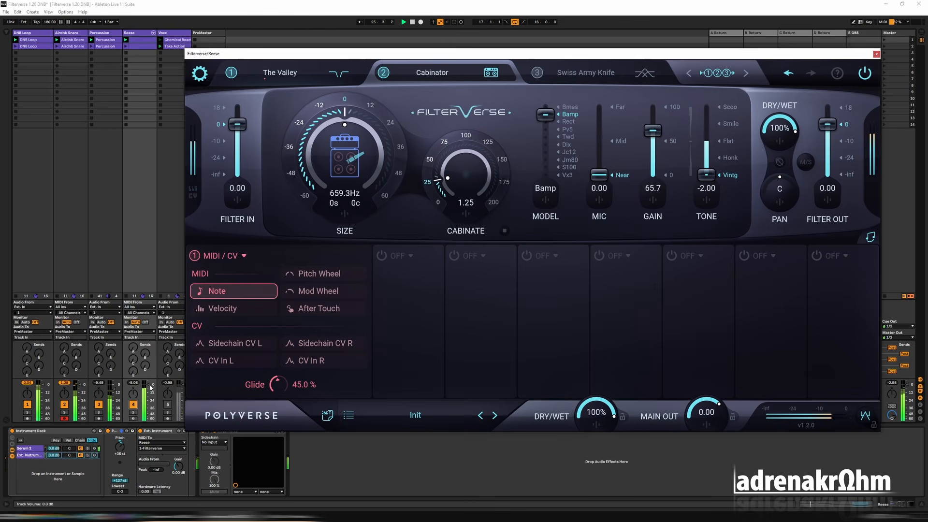
pyautogui.moveTo(149, 384); pyautogui.dragTo(149, 387)
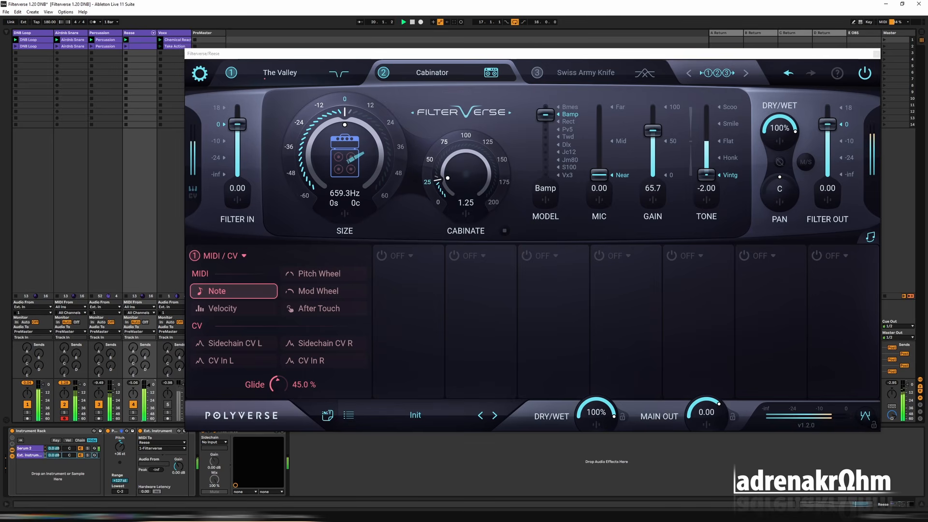
# Stop playback, duplicate the Reese track's Filterverse device and reset the copy to the Init preset.
pyautogui.click(147, 35)
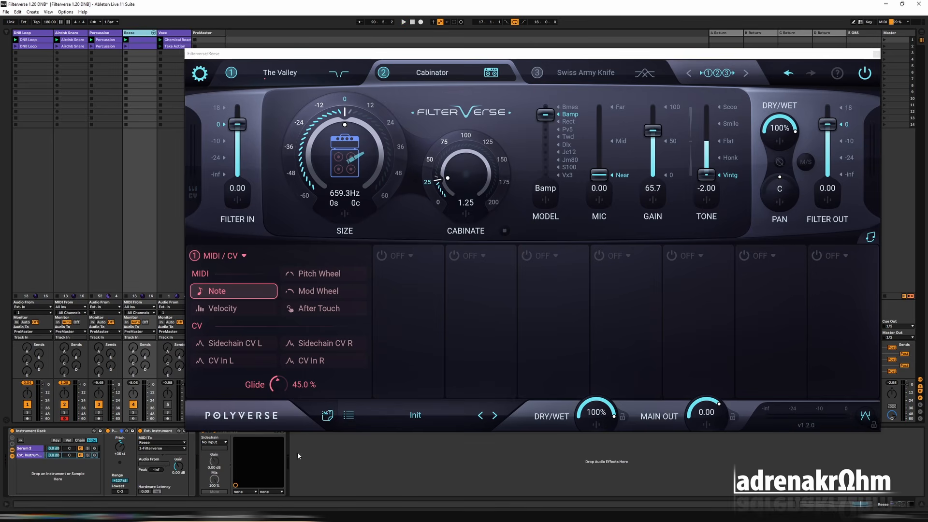
pyautogui.click(877, 54)
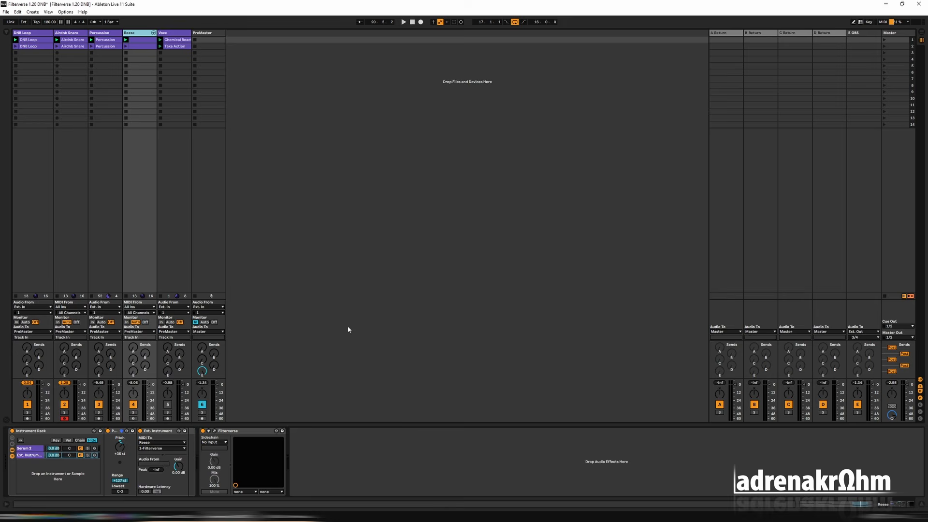
pyautogui.click(245, 432)
pyautogui.hotkey('ctrl', 'd')
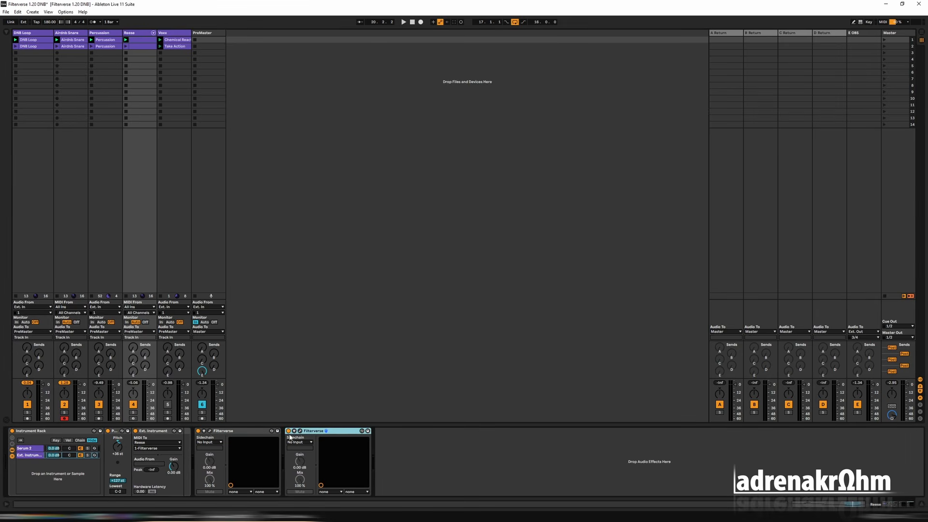
pyautogui.click(299, 430)
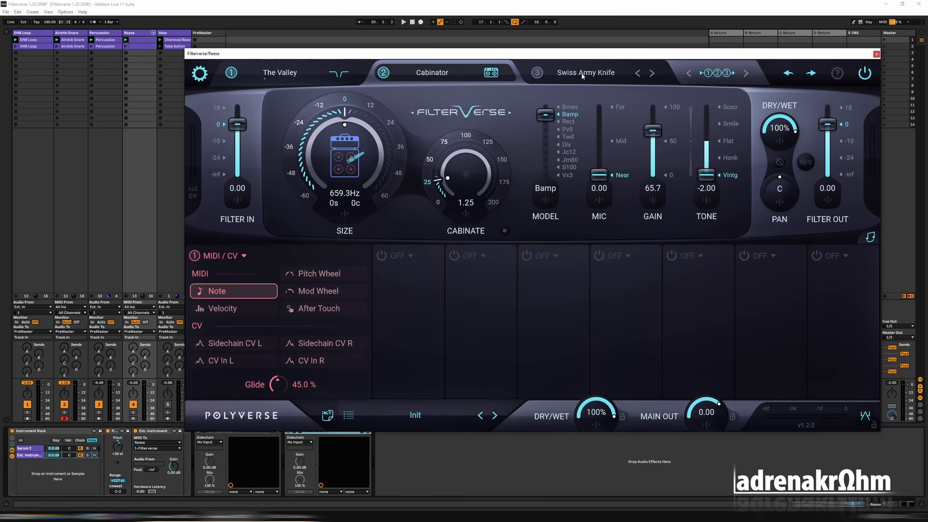
pyautogui.click(877, 54)
pyautogui.click(300, 431)
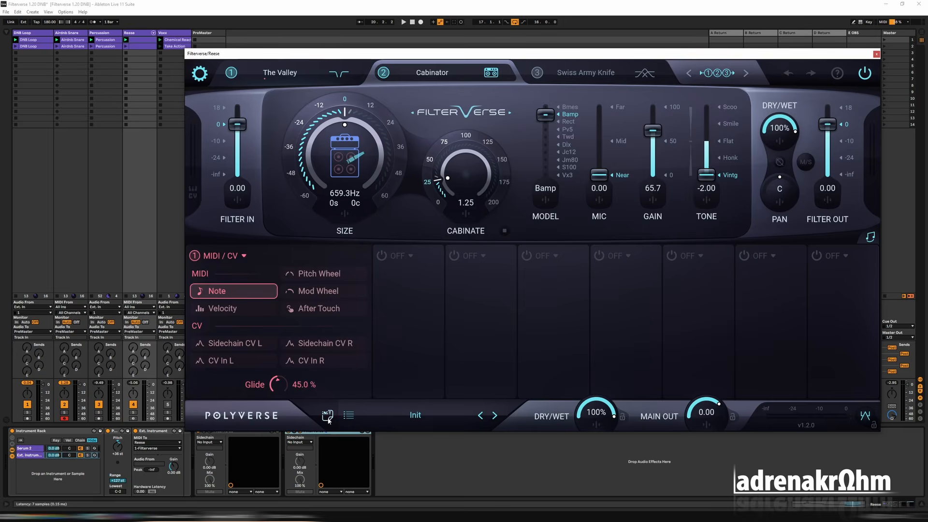
pyautogui.click(328, 419)
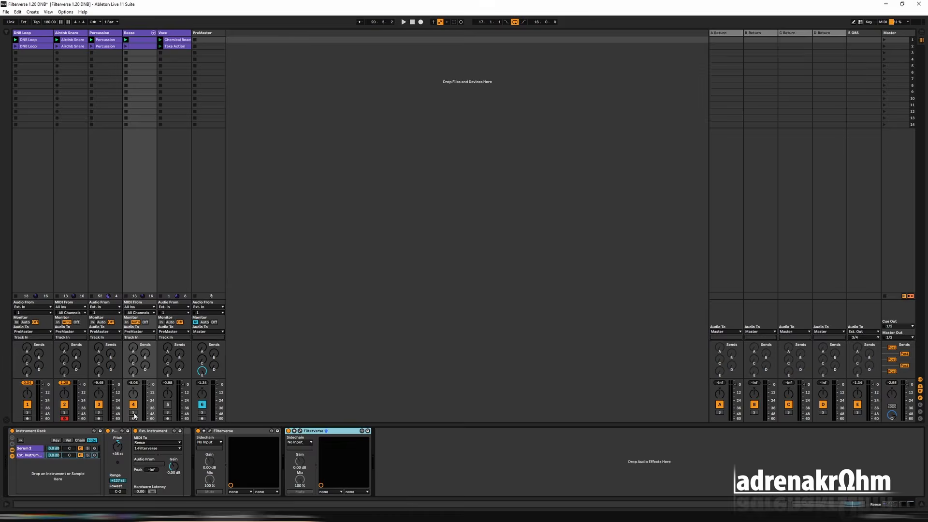
# Solo the Reese and DNB Loop tracks, raise DNB Loop's send A to 0.0 dB and start playback.
pyautogui.click(133, 413)
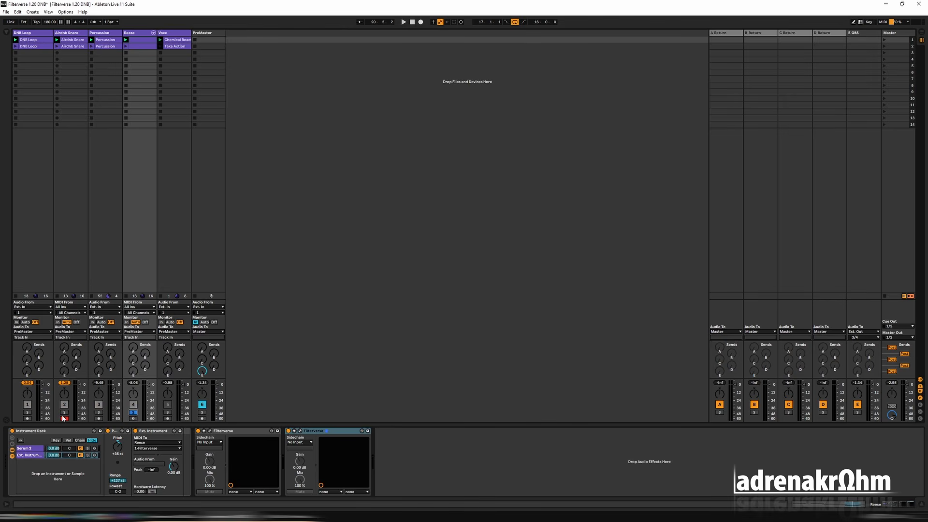
pyautogui.click(28, 412)
pyautogui.press('space')
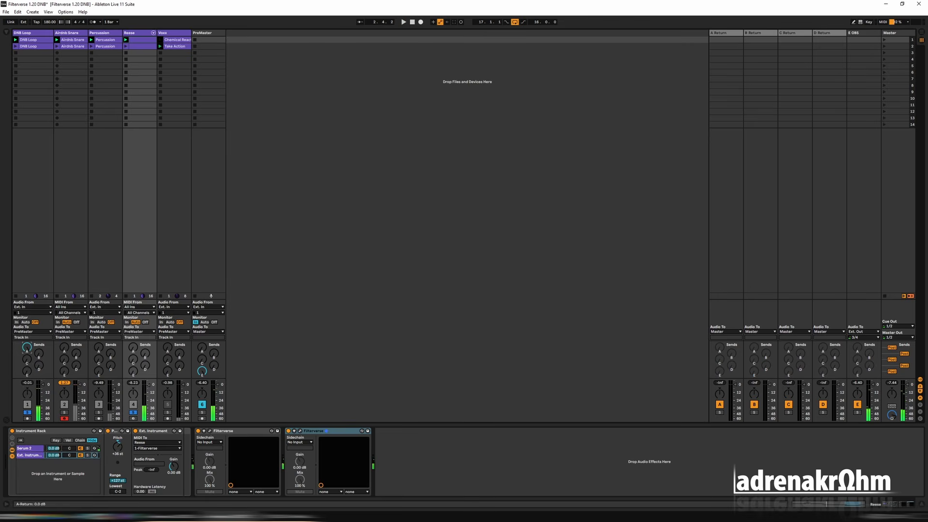
# Route the A Return track's output to the Reese track, using the second Filterverse's sidechain input.
pyautogui.click(728, 33)
pyautogui.press('space')
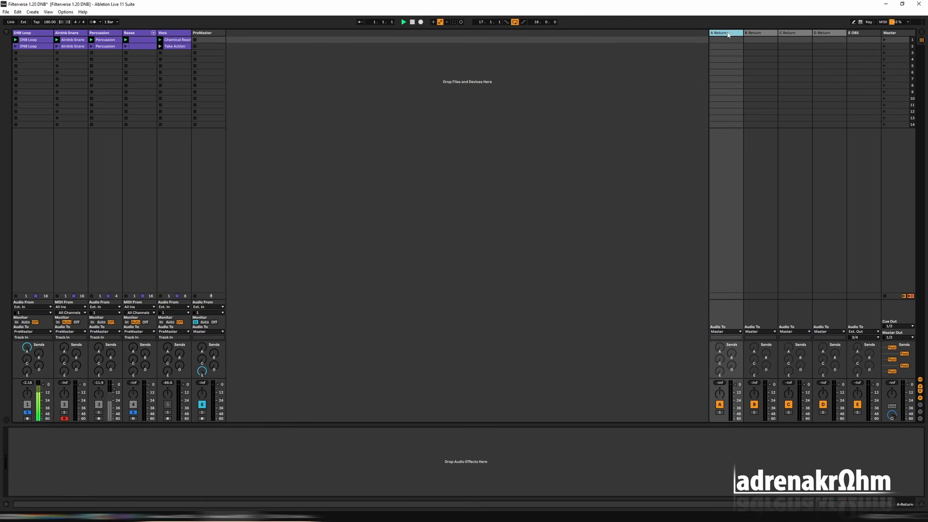
pyautogui.click(728, 331)
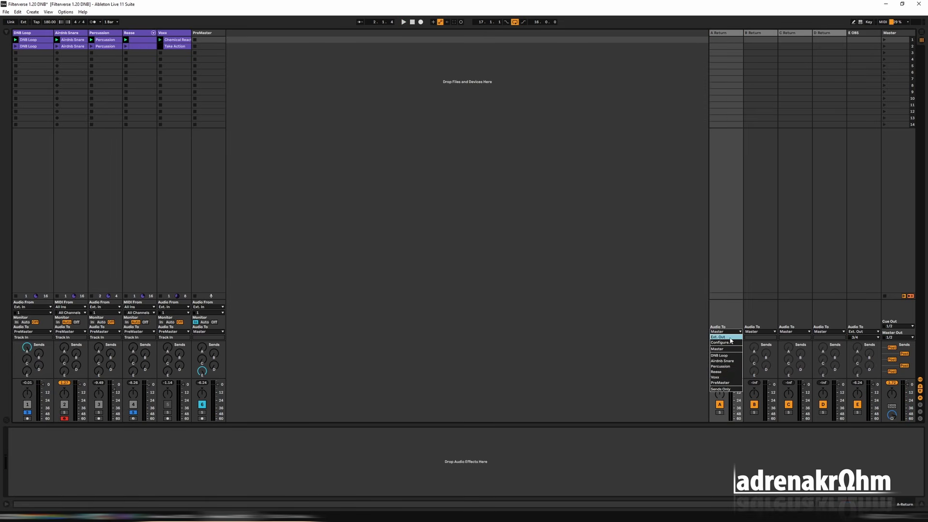
pyautogui.click(729, 372)
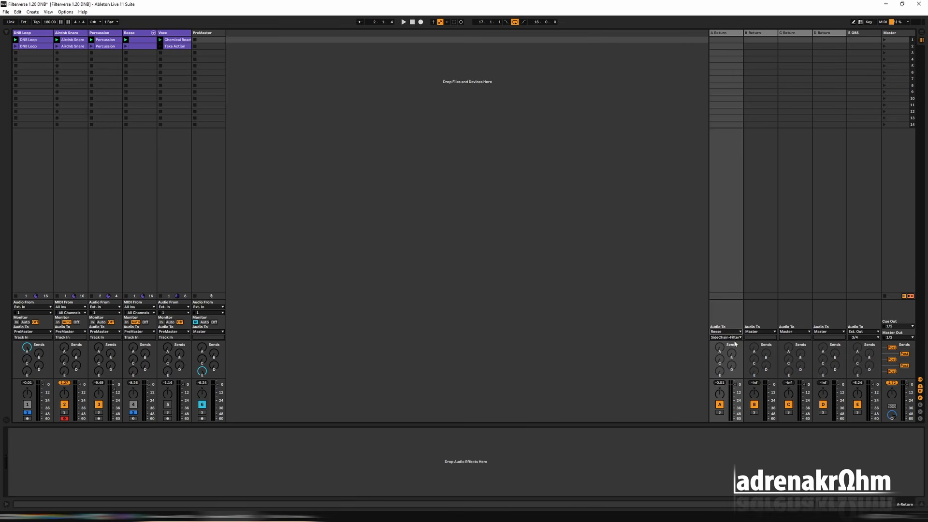
pyautogui.click(735, 338)
pyautogui.click(738, 350)
# Open the second Filterverse on the Reese track, test it in playback and load the Bypass filter in slot 1.
pyautogui.click(138, 33)
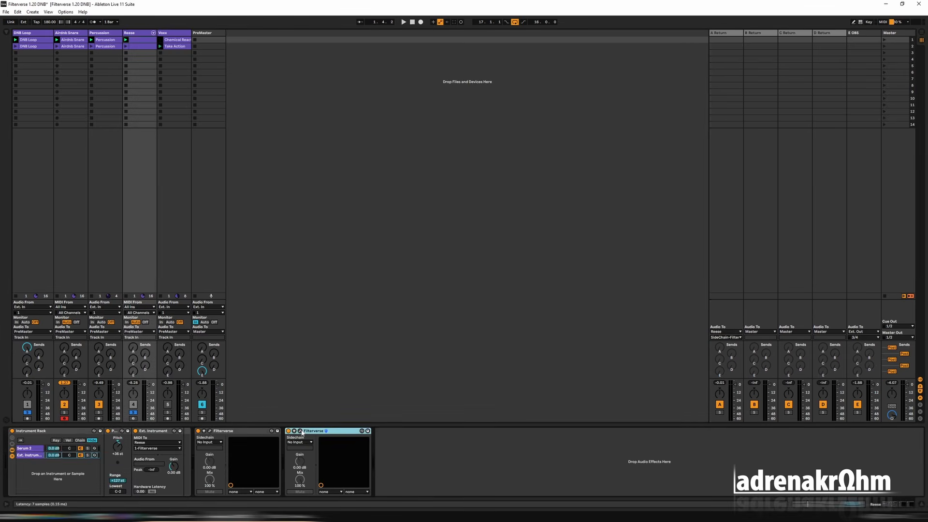
pyautogui.click(301, 431)
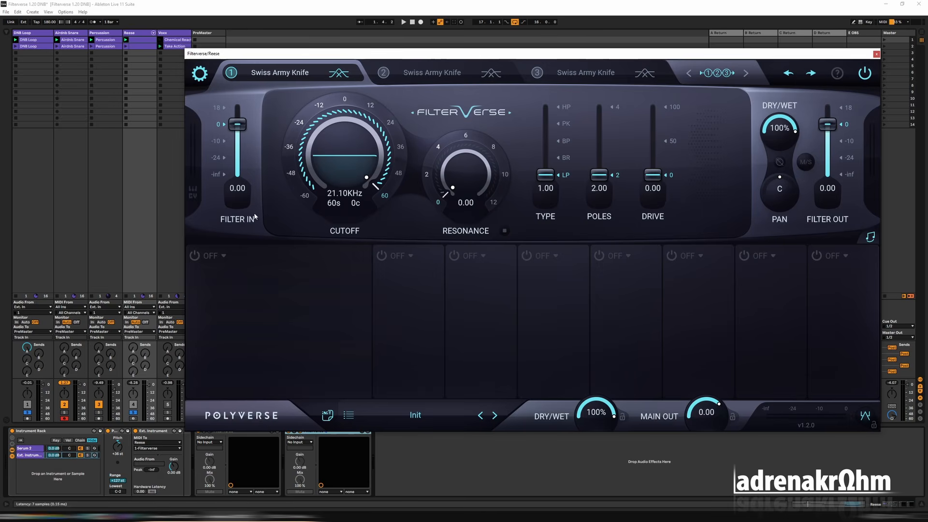
pyautogui.press('space')
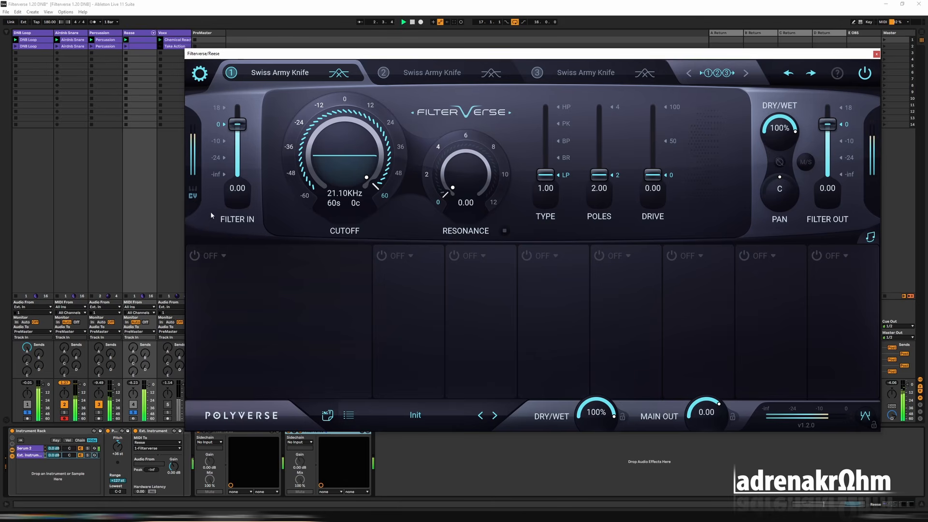
pyautogui.press('space')
pyautogui.click(280, 73)
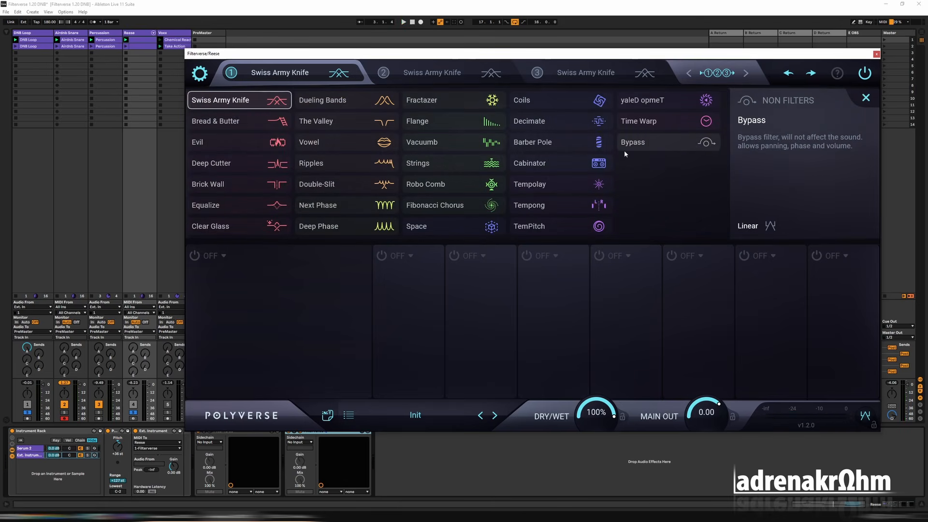
pyautogui.click(633, 144)
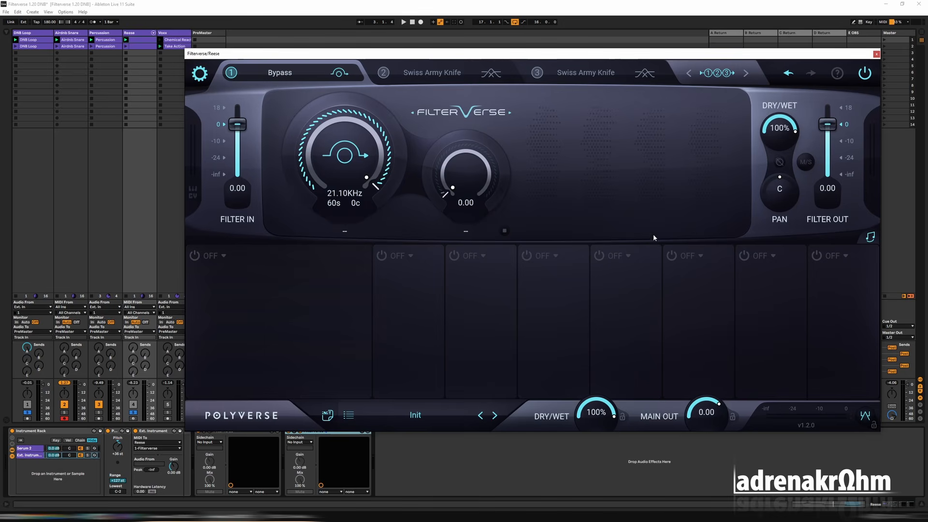
# Add an envelope follower as modulator 1 with SC L as its source and set its attack to 9 ms.
pyautogui.click(257, 314)
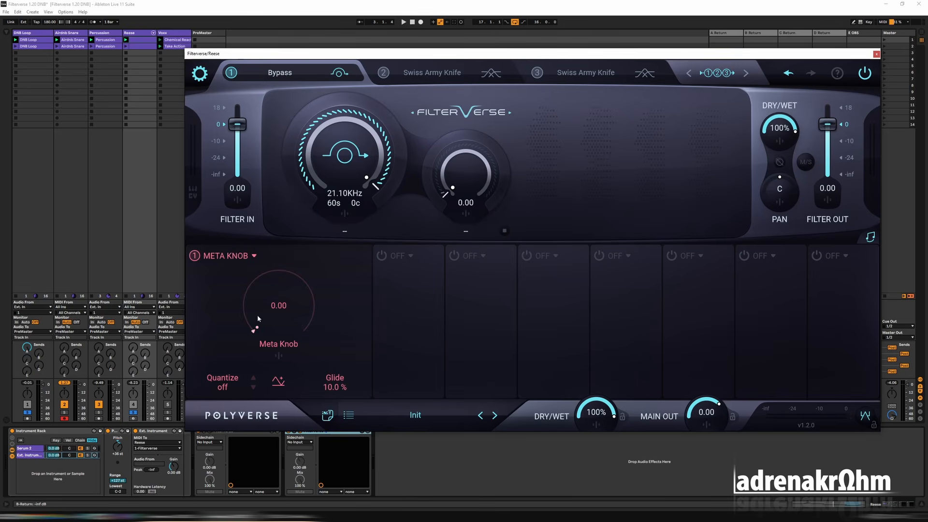
pyautogui.click(227, 256)
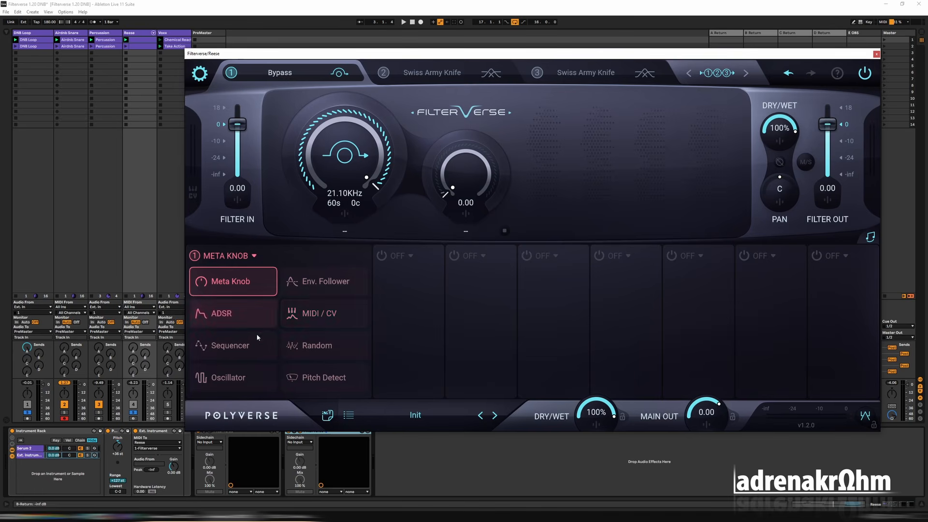
pyautogui.click(310, 282)
pyautogui.click(208, 319)
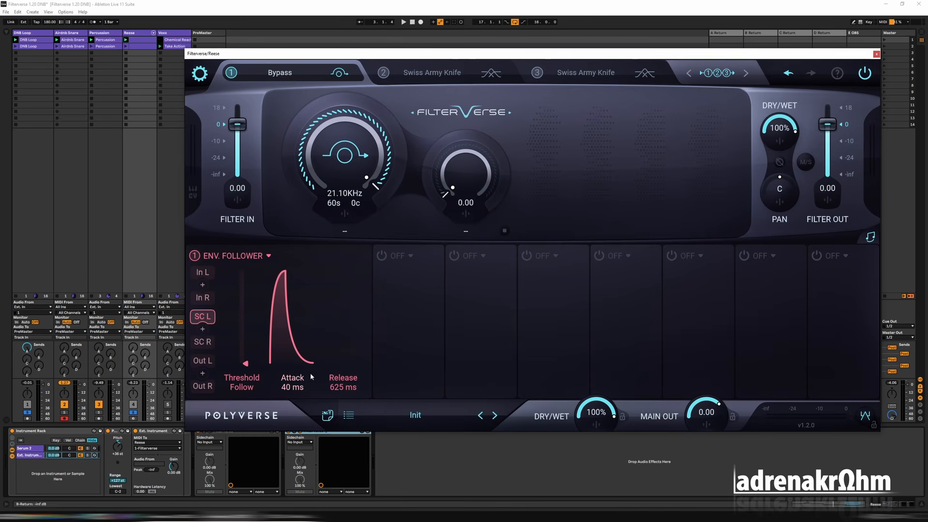
pyautogui.press('space')
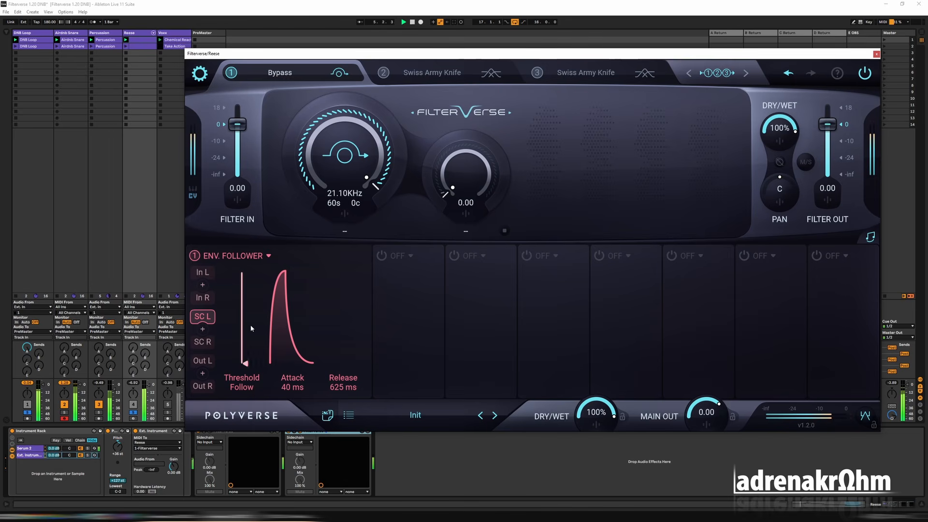
pyautogui.moveTo(293, 328); pyautogui.dragTo(293, 400)
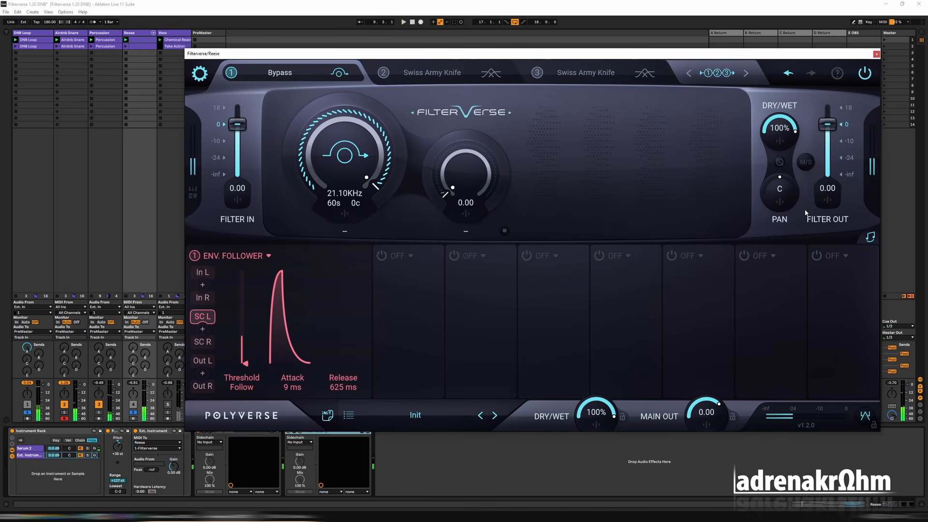
# Assign the envelope follower to Filter Out with a negative amount and play the loop.
pyautogui.click(827, 200)
pyautogui.moveTo(819, 287); pyautogui.dragTo(819, 330)
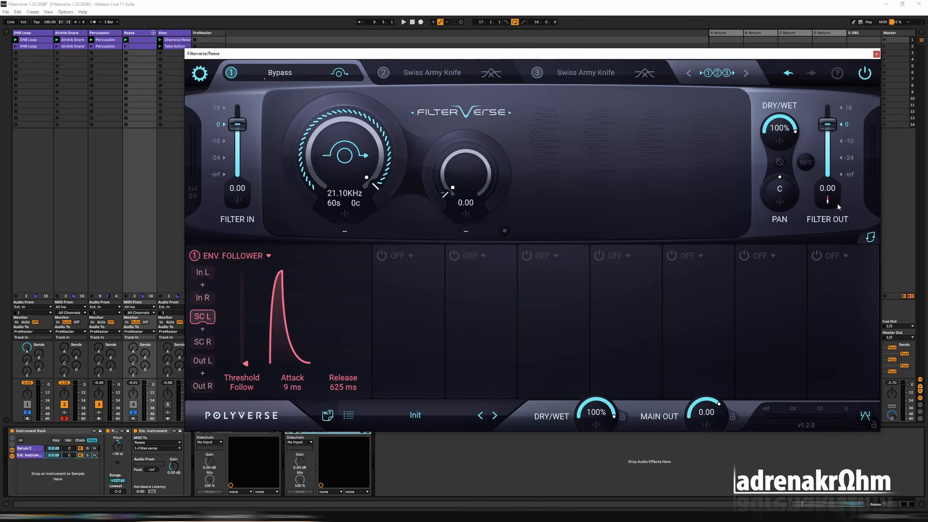
pyautogui.press('space')
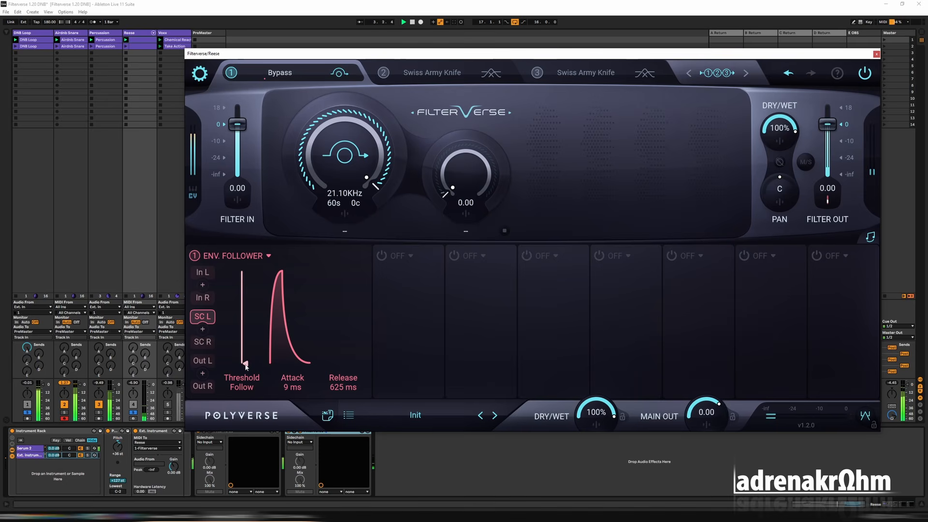
# Tune the envelope follower to 0 ms attack, -12.61 dB threshold and 22 ms release, linking SC L with SC R, and play the result.
pyautogui.moveTo(296, 394); pyautogui.dragTo(295, 397)
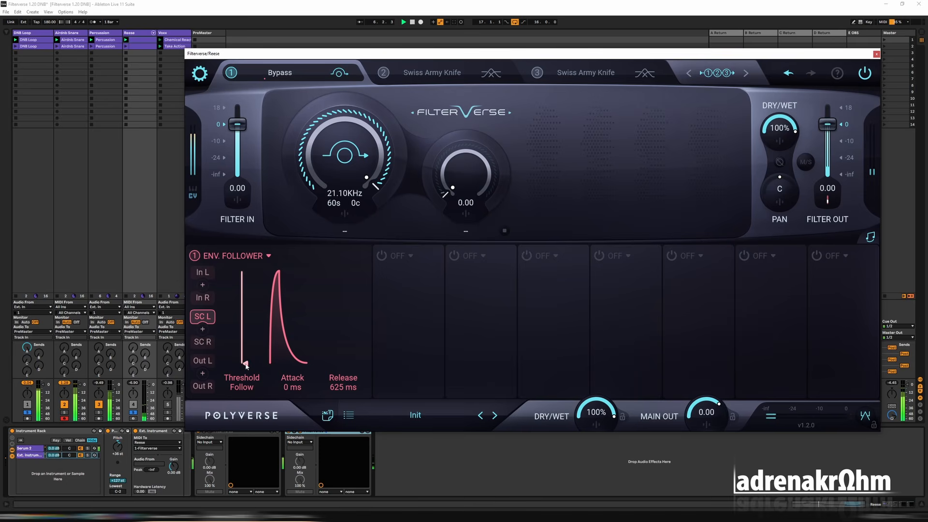
pyautogui.moveTo(246, 365); pyautogui.dragTo(250, 333)
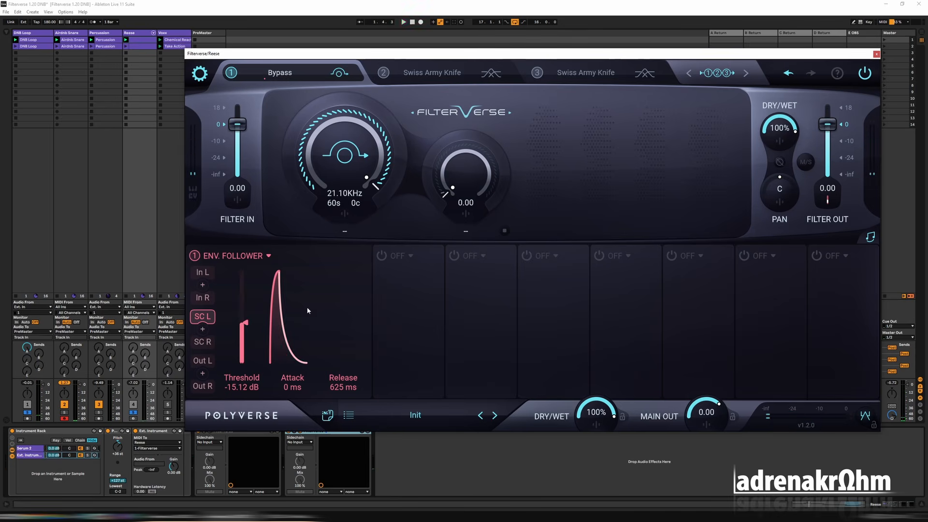
pyautogui.moveTo(248, 330); pyautogui.dragTo(251, 273)
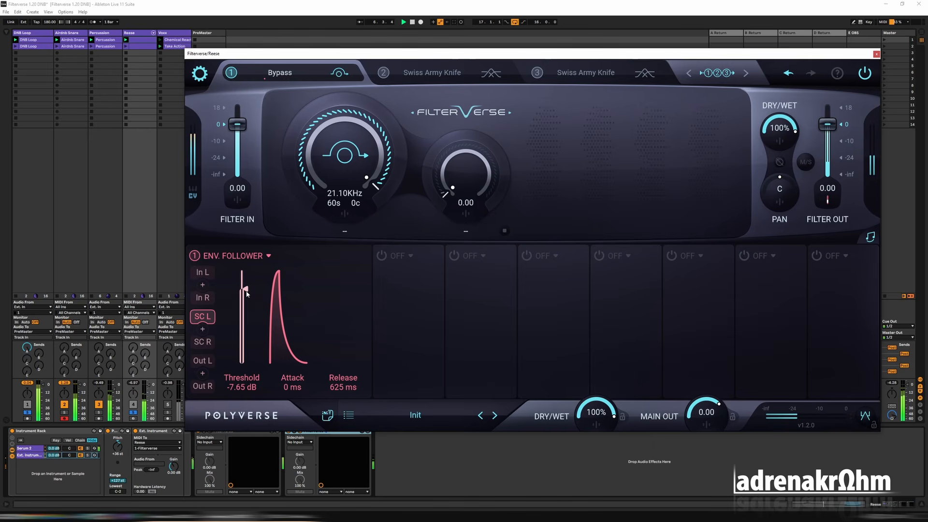
pyautogui.moveTo(247, 299); pyautogui.dragTo(249, 310)
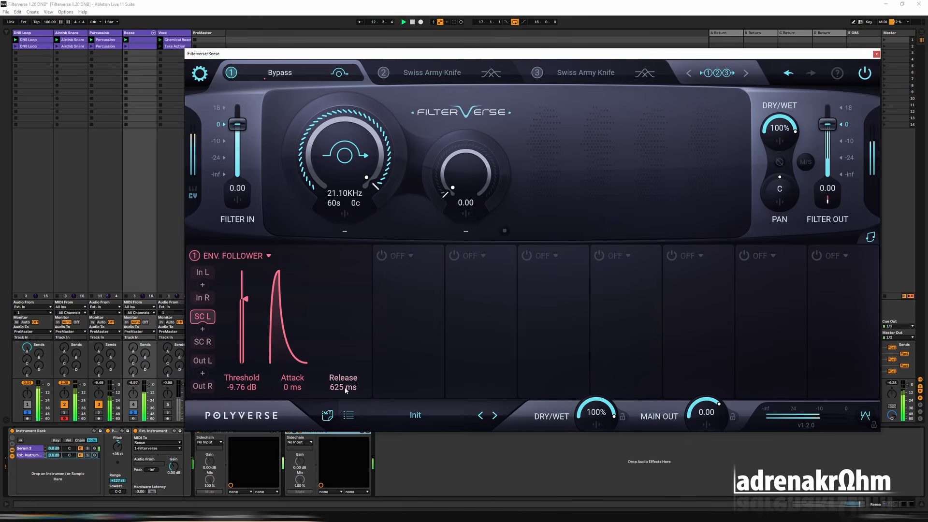
pyautogui.moveTo(343, 387); pyautogui.dragTo(352, 442)
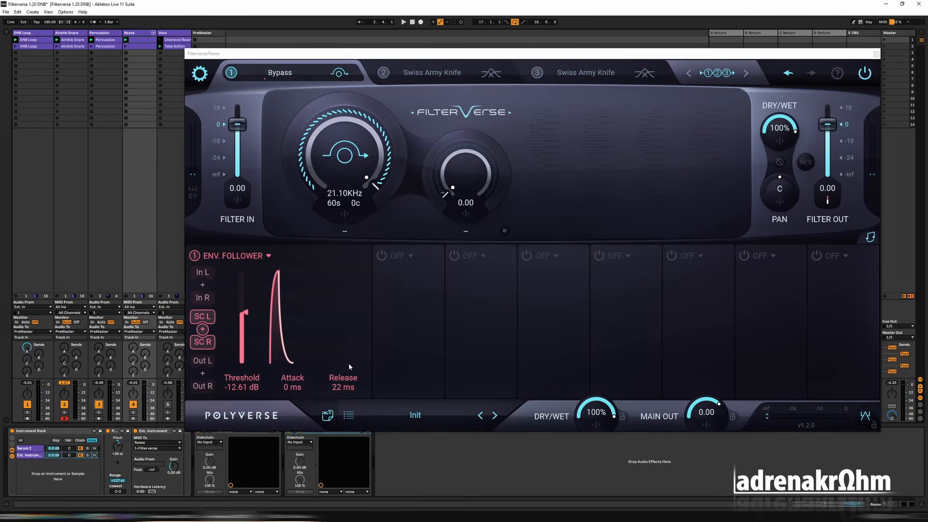
pyautogui.press('space')
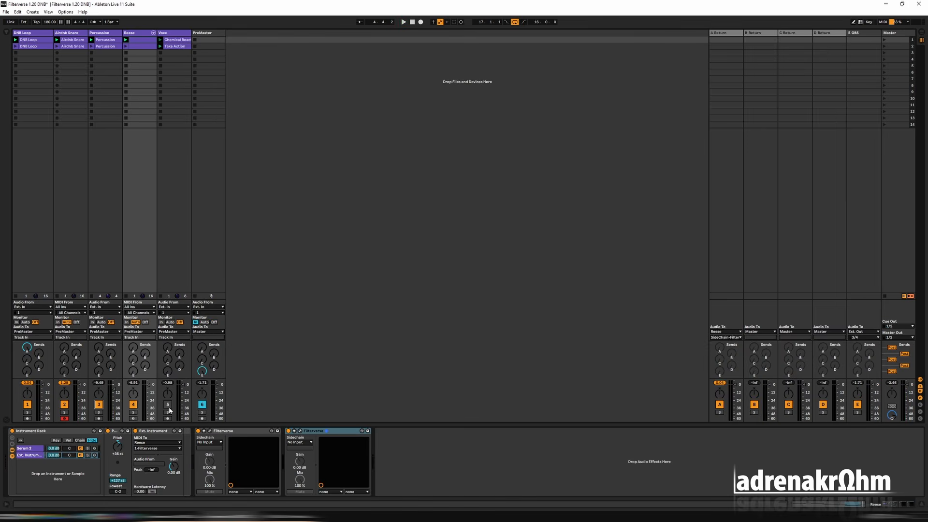
# Solo and select the Voxx track and play it on its own.
pyautogui.click(168, 412)
pyautogui.click(175, 32)
pyautogui.press('space')
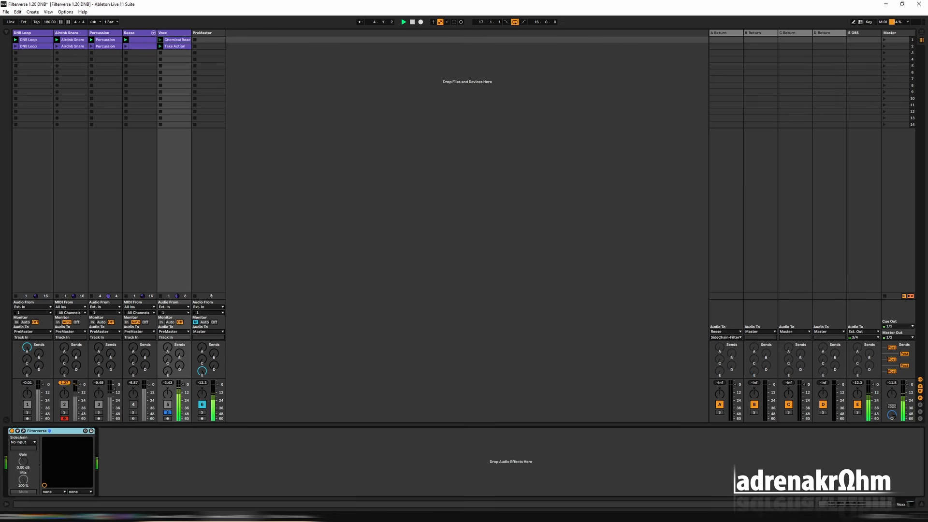
pyautogui.press('space')
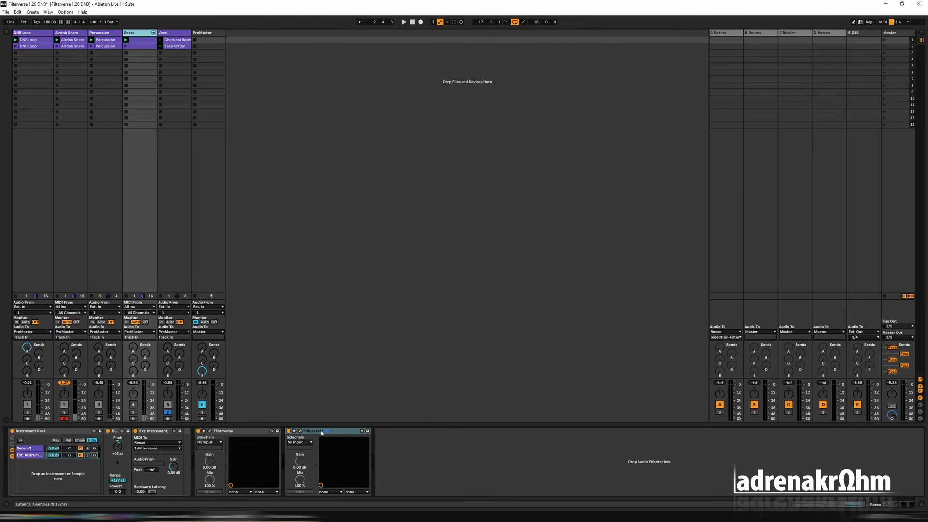
# Open the Filterverse on the Voxx track and reposition its window over the session.
pyautogui.click(322, 432)
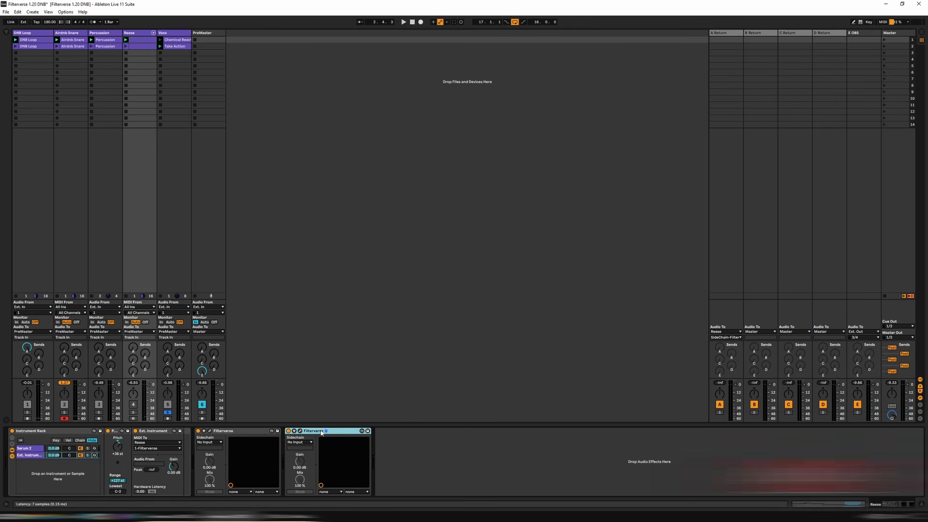
pyautogui.click(171, 34)
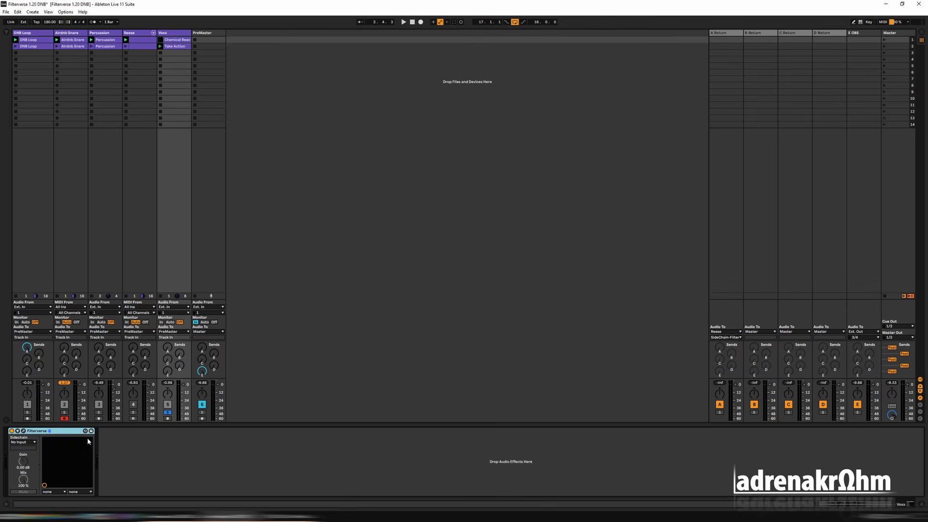
pyautogui.click(86, 431)
pyautogui.click(877, 54)
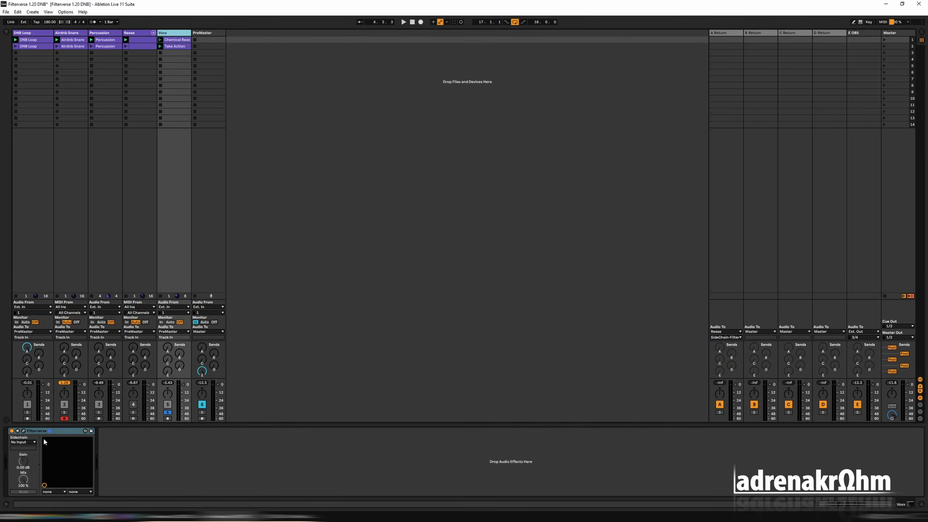
pyautogui.click(24, 431)
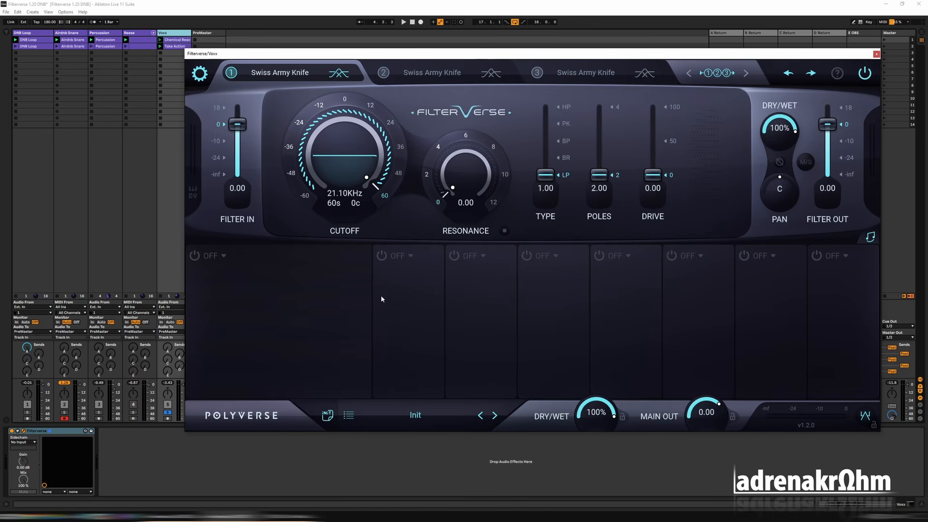
pyautogui.moveTo(386, 57); pyautogui.dragTo(361, 103)
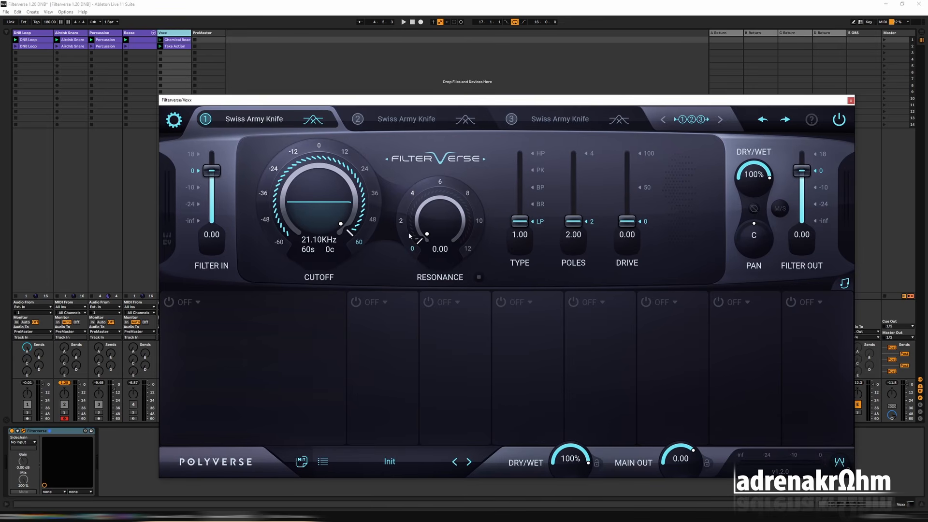
# Load the Time Warp filter in slot 1, set its grain size to 24s (2.637 kHz) and play the vocal.
pyautogui.moveTo(286, 133)
pyautogui.click(254, 119)
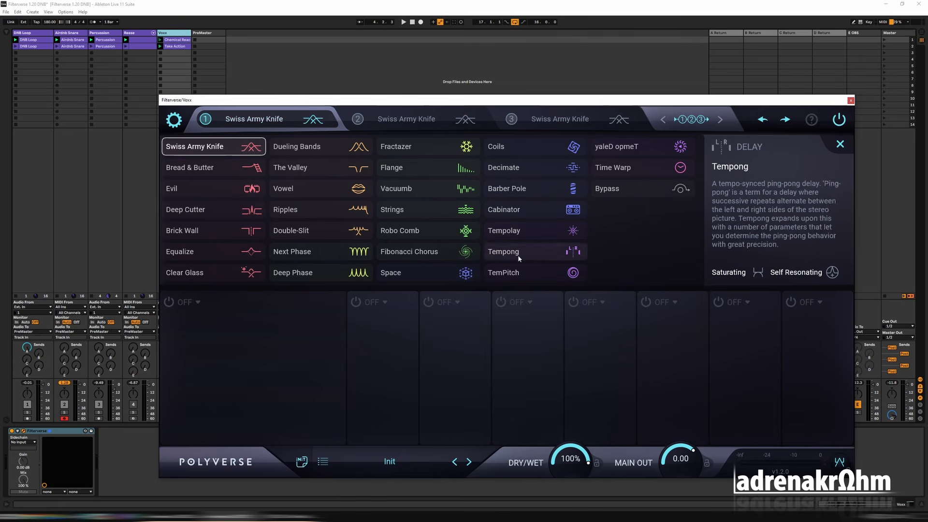
pyautogui.click(621, 168)
pyautogui.press('space')
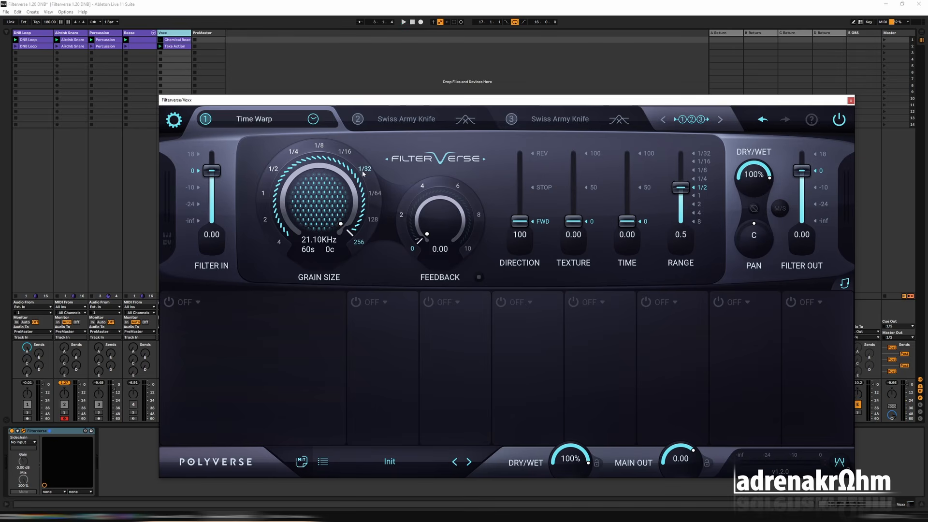
pyautogui.moveTo(353, 218); pyautogui.dragTo(363, 173)
pyautogui.press('space')
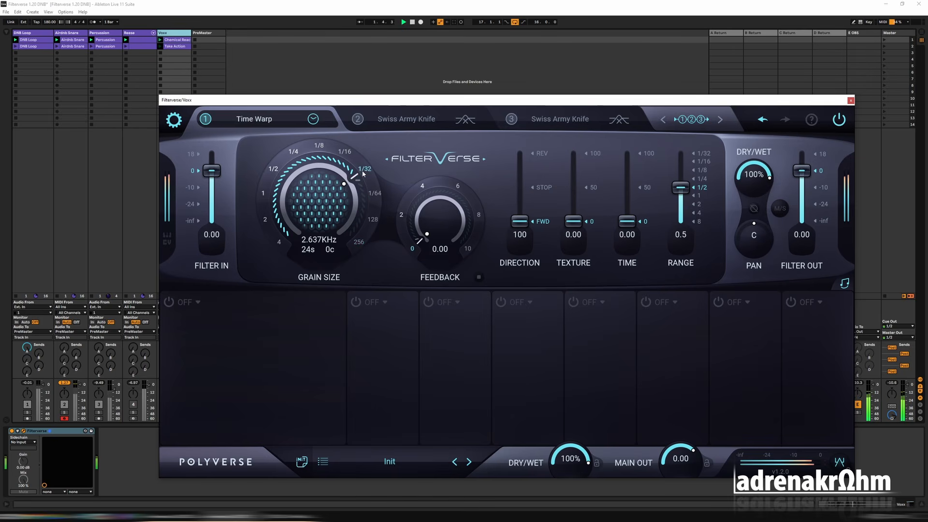
# Set Time Warp's feedback to 2.00, direction to 61.9, texture to 16.1, time to 33.8 and range to 1/4 during playback.
pyautogui.click(401, 215)
pyautogui.moveTo(520, 221); pyautogui.dragTo(522, 209)
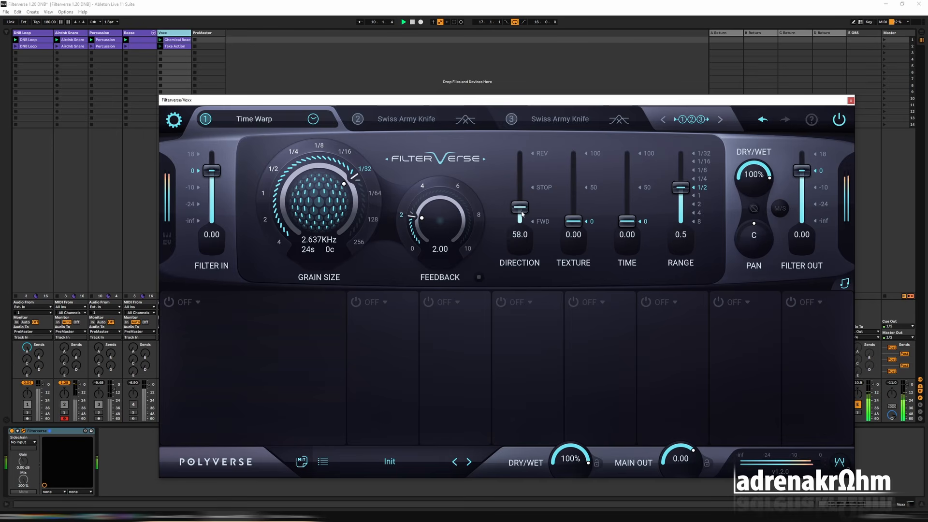
pyautogui.moveTo(522, 214); pyautogui.dragTo(522, 217)
pyautogui.click(698, 184)
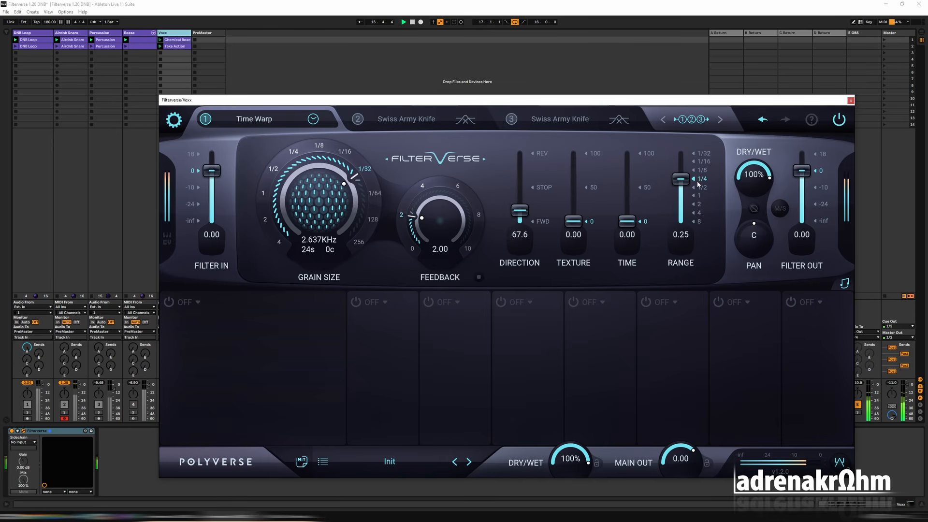
pyautogui.moveTo(627, 221); pyautogui.dragTo(627, 199)
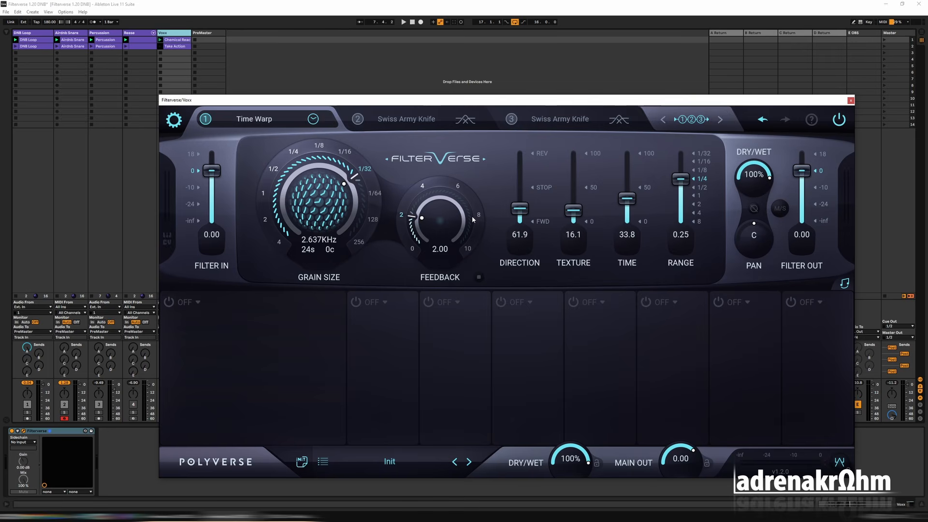
# Load Cabinator in slot 2 with size 24s, Cabinate 2.50 and model Jm80, and play the vocal through it.
pyautogui.click(406, 118)
pyautogui.click(406, 119)
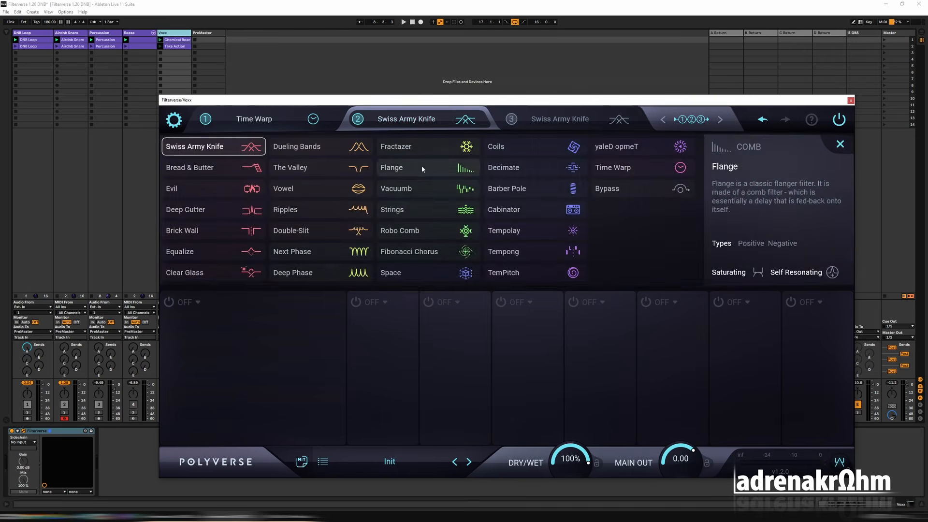
pyautogui.click(443, 188)
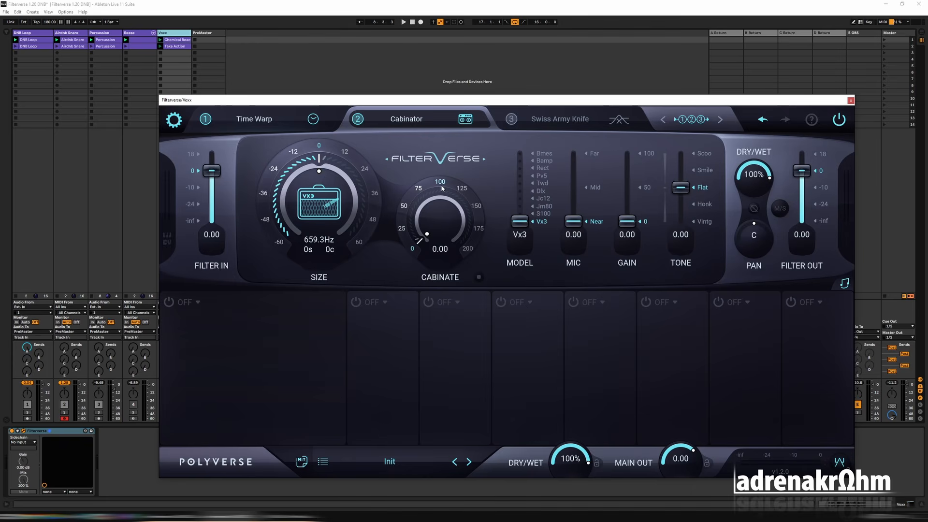
pyautogui.click(362, 170)
pyautogui.click(404, 206)
pyautogui.press('space')
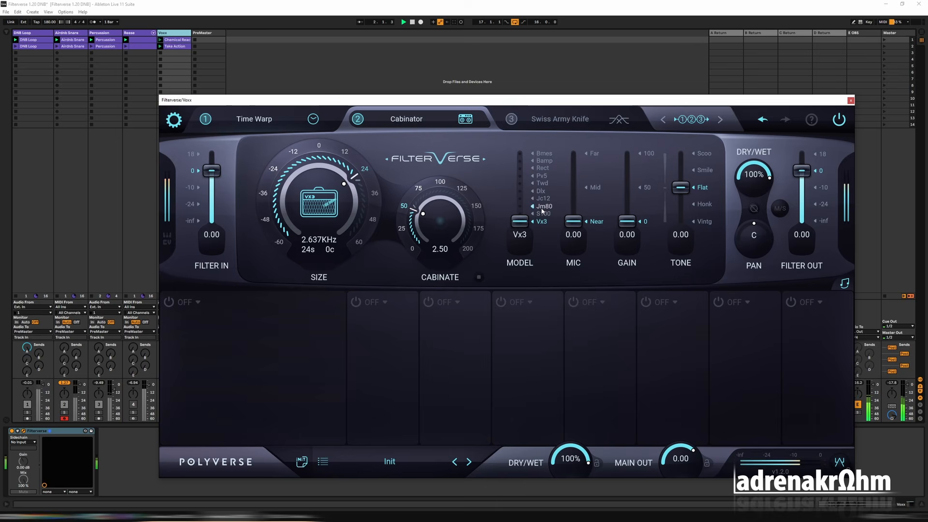
pyautogui.click(542, 208)
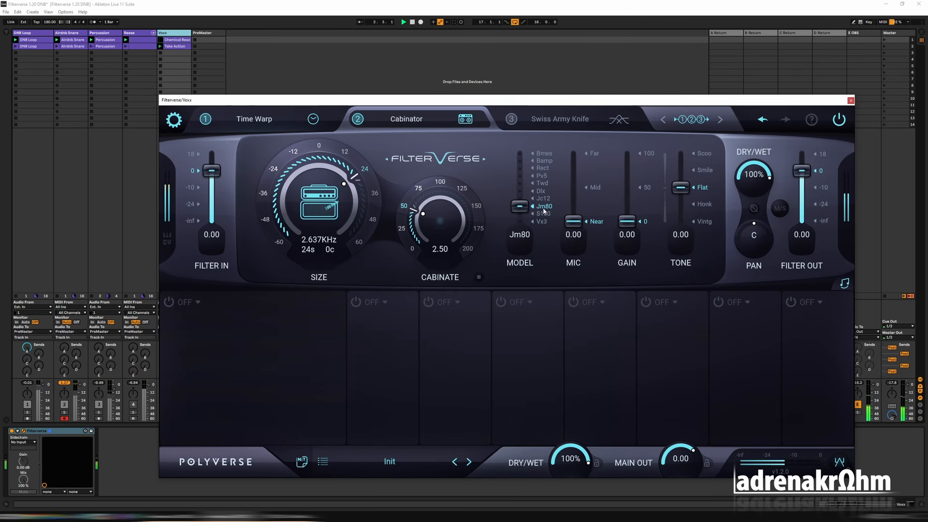
# Set Cabinator's gain to 33.3 and its filter dry/wet to 71.3% while listening.
pyautogui.moveTo(626, 225); pyautogui.dragTo(626, 183)
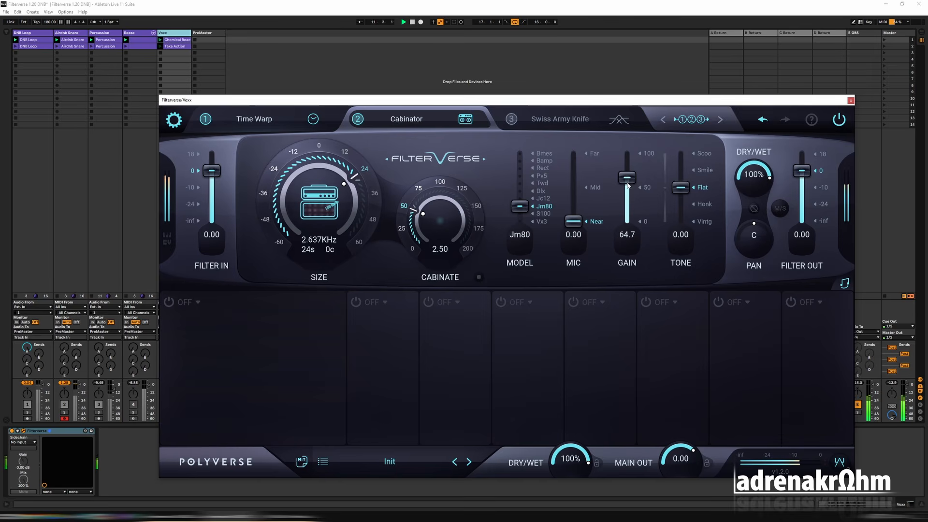
pyautogui.moveTo(751, 174); pyautogui.dragTo(742, 188)
pyautogui.moveTo(627, 178); pyautogui.dragTo(630, 212)
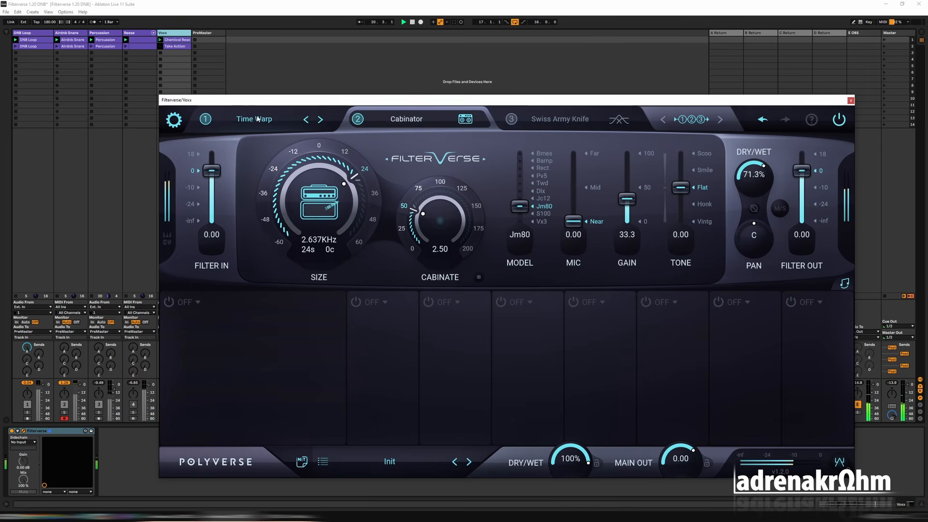
# Return to the Time Warp filter and unsolo the Voxx track to hear the vocals with all the other tracks.
pyautogui.click(255, 119)
pyautogui.moveTo(232, 104); pyautogui.dragTo(269, 93)
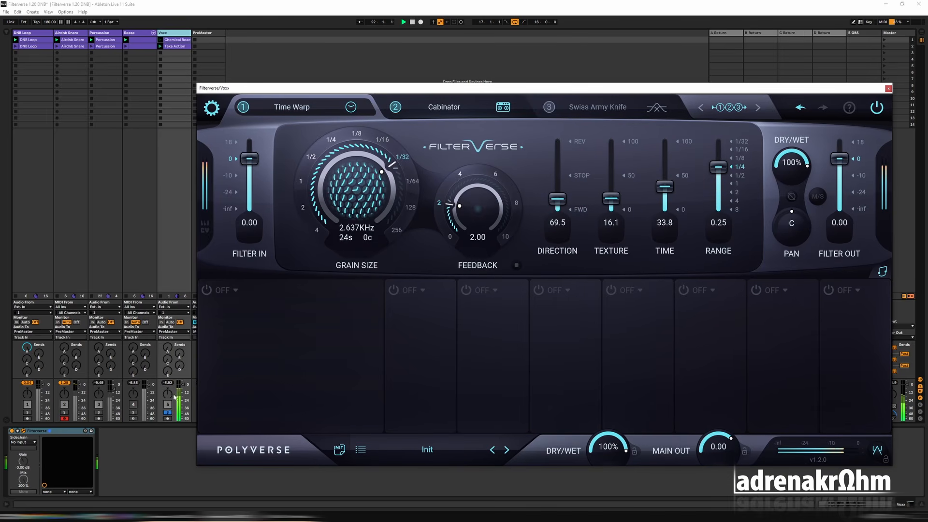
pyautogui.click(167, 413)
pyautogui.click(134, 406)
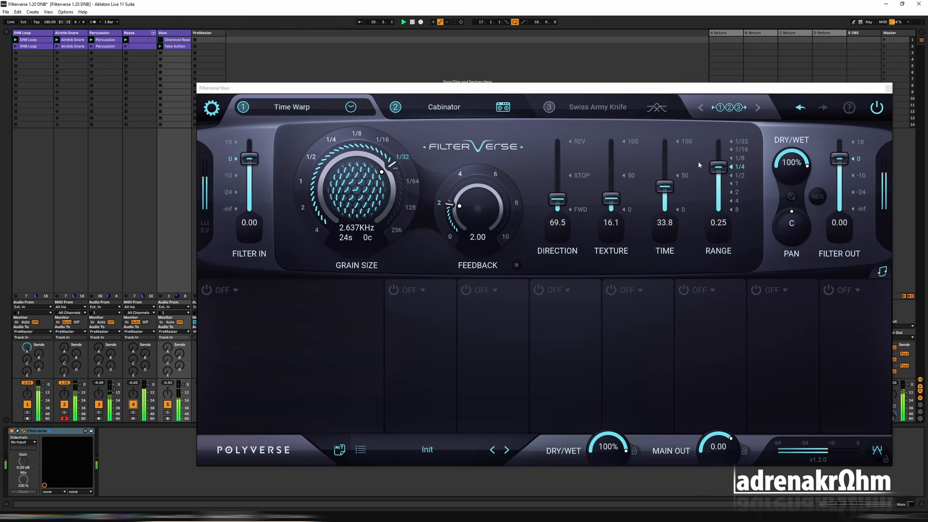
# Raise Cabinator's Filter Out to 4.81 and audition the vocals in the full mix.
pyautogui.click(508, 107)
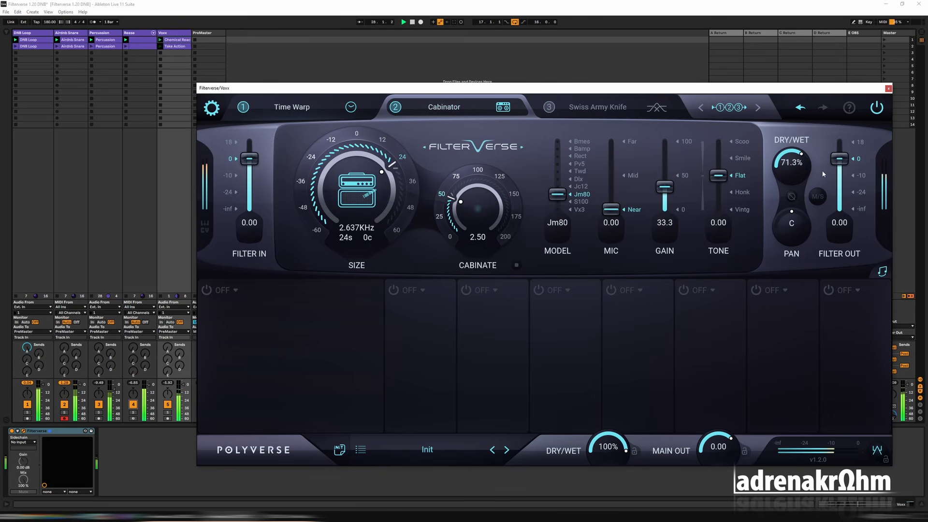
pyautogui.moveTo(840, 159); pyautogui.dragTo(846, 152)
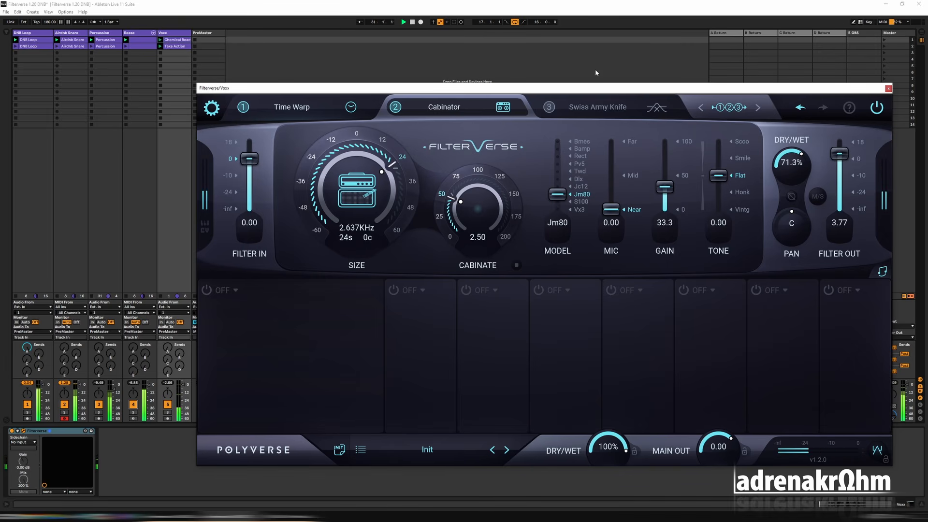
pyautogui.moveTo(600, 88); pyautogui.dragTo(602, 76)
pyautogui.moveTo(841, 141); pyautogui.dragTo(844, 146)
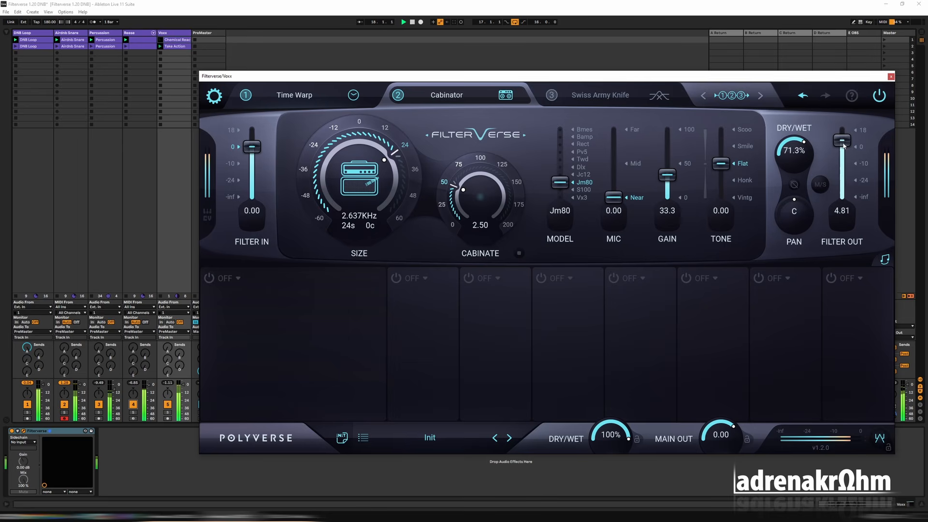
pyautogui.press('space')
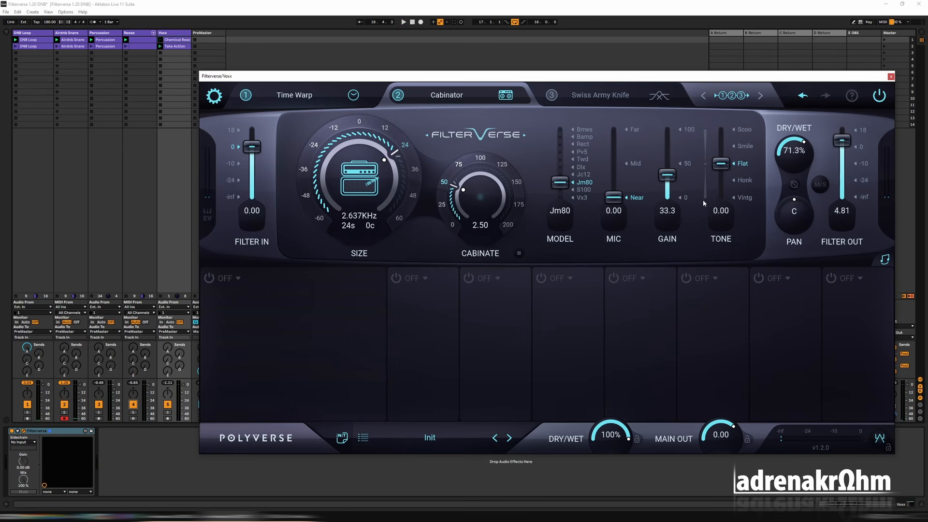
pyautogui.press('space')
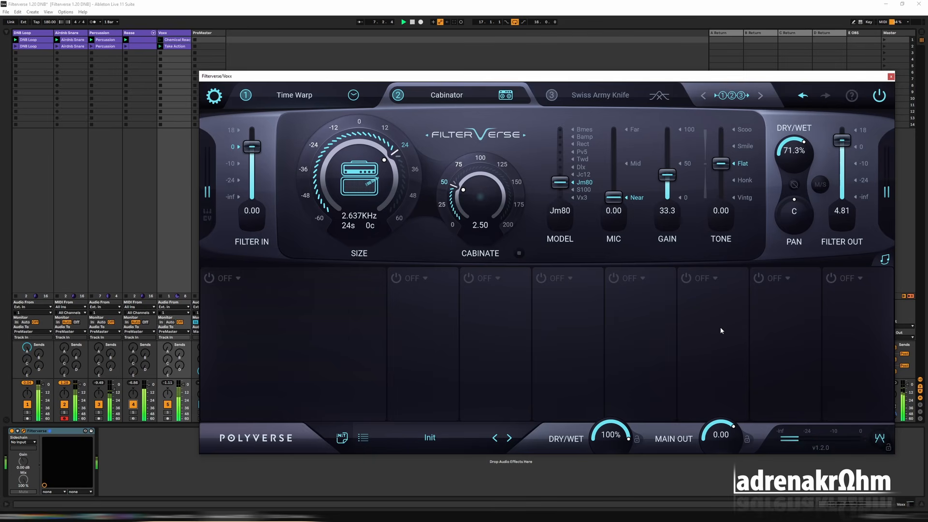
pyautogui.press('space')
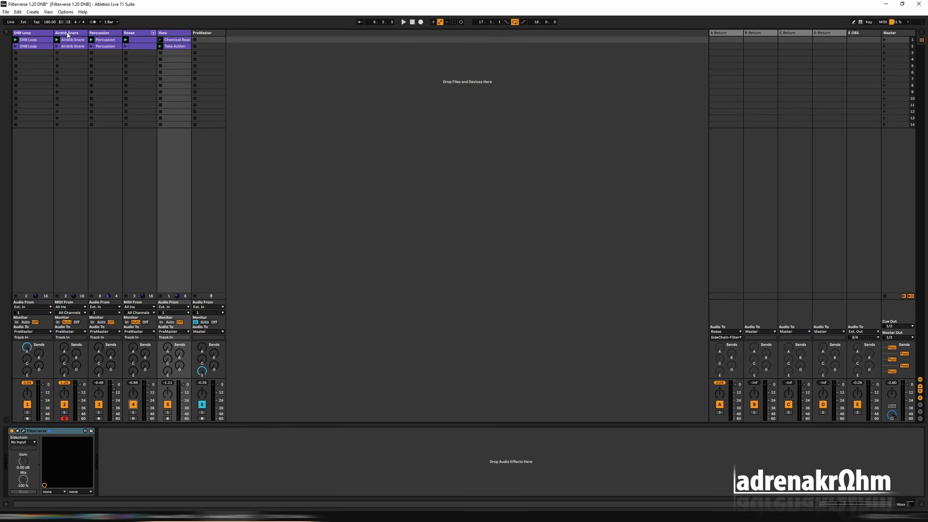
# Duplicate the Reese track and solo the copy.
pyautogui.click(144, 36)
pyautogui.rightClick(144, 35)
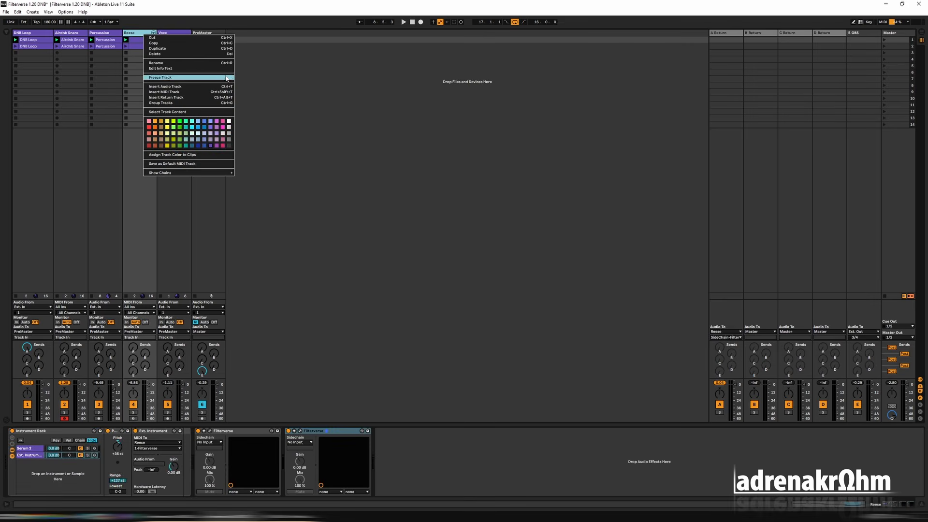
pyautogui.click(174, 51)
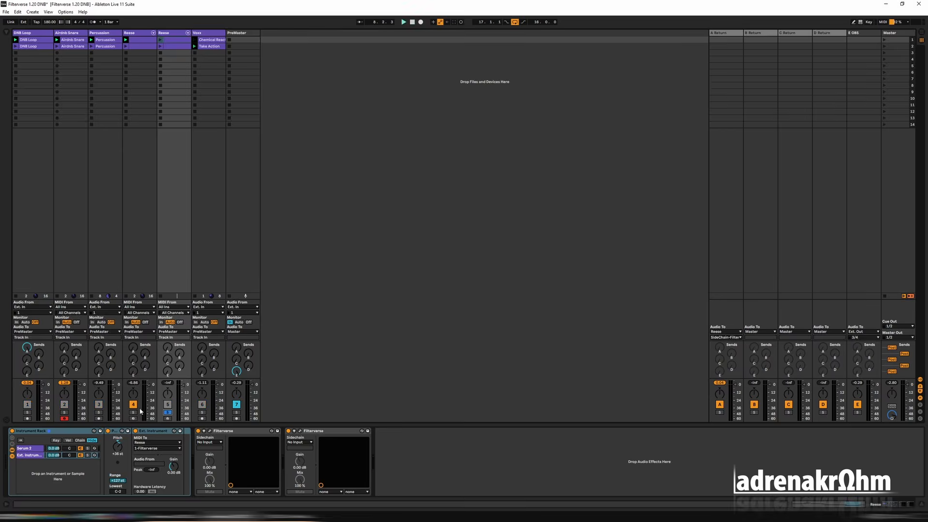
# Set the duplicated Reese clip to a one-bar loop filled by a single legato note and play it.
pyautogui.hotkey('shift', 'Tab')
pyautogui.moveTo(46, 333); pyautogui.dragTo(44, 336)
pyautogui.click(83, 333)
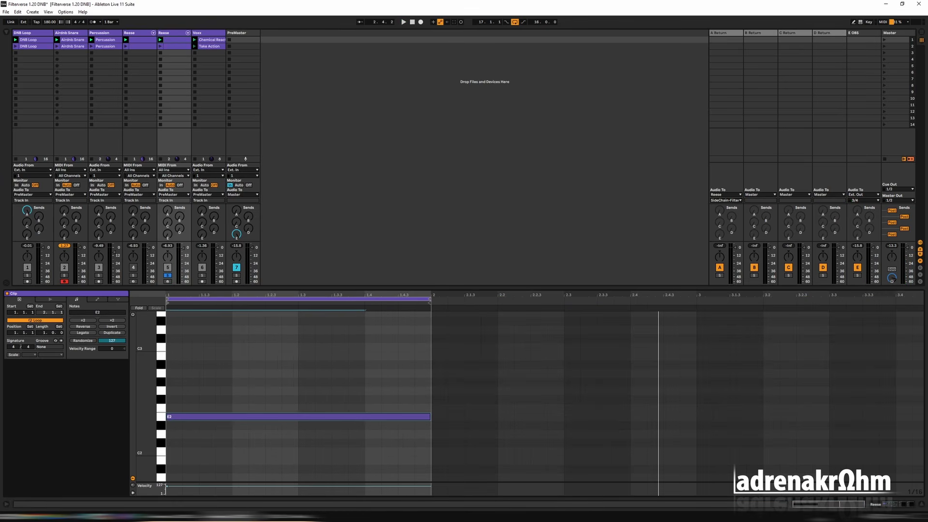
pyautogui.press('space')
pyautogui.click(175, 33)
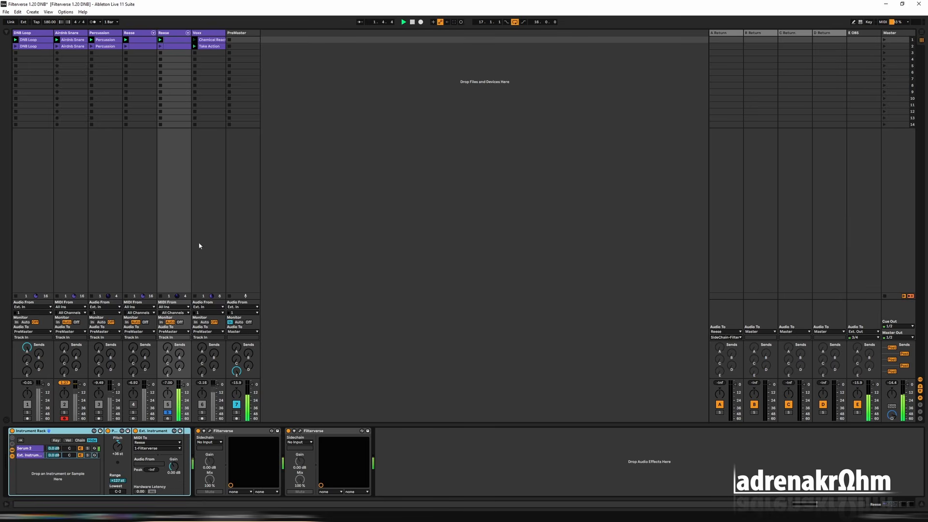
# Delete the second Filterverse from the duplicated Reese track and check the settings of the remaining one.
pyautogui.click(347, 432)
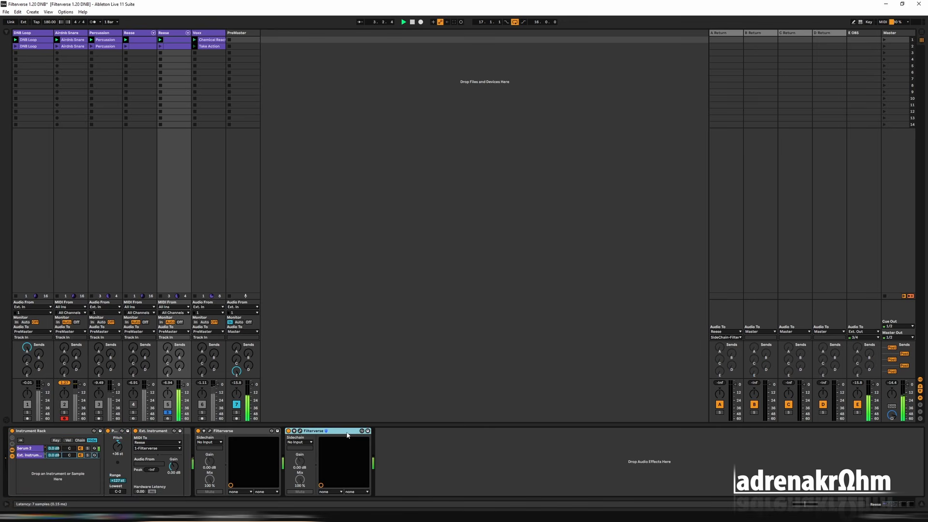
pyautogui.press('Delete')
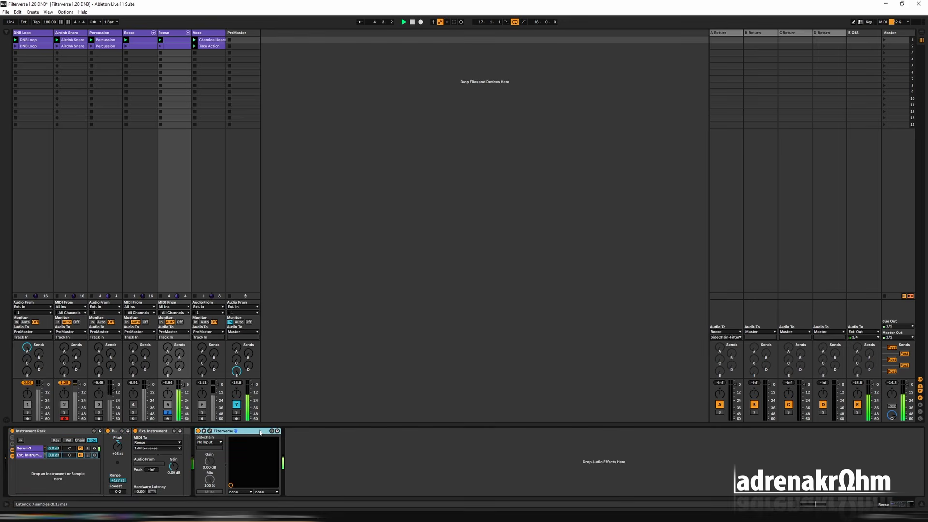
pyautogui.click(210, 431)
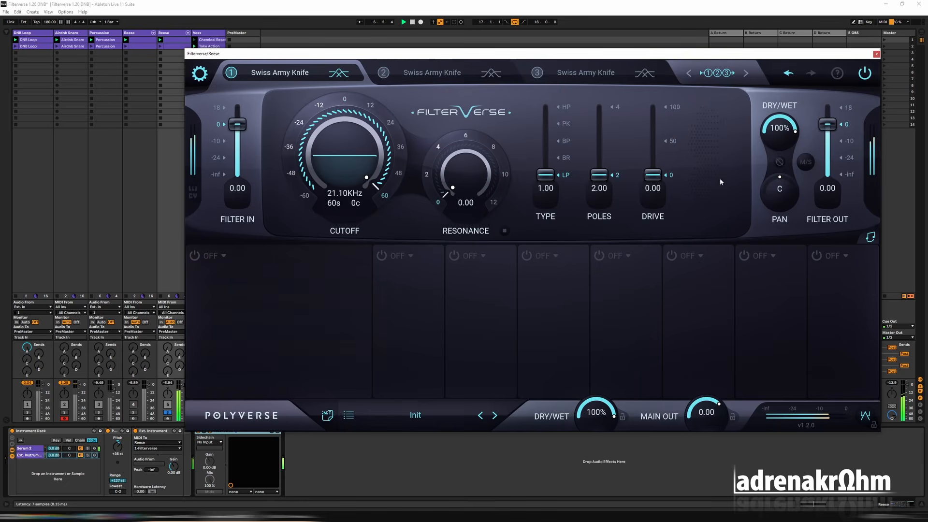
pyautogui.click(877, 53)
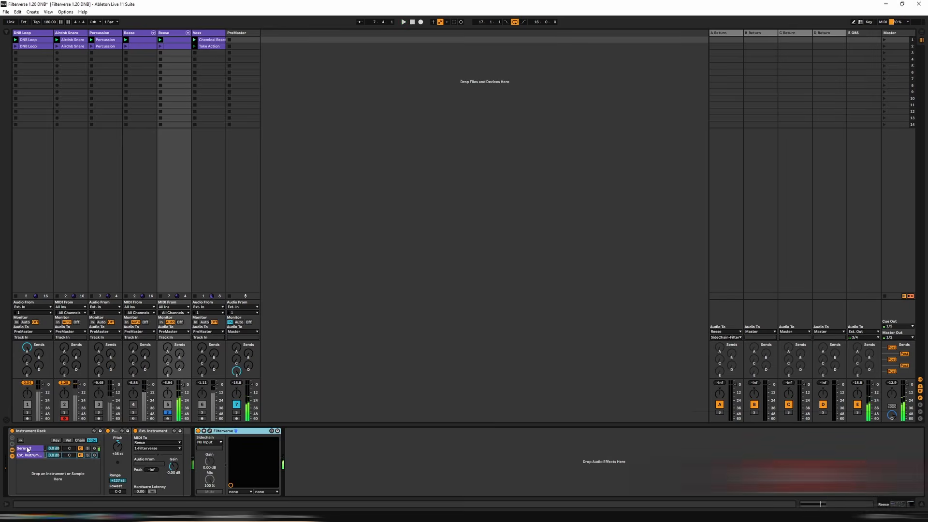
# Reset Serum 2 to the Init patch, give oscillator A a saw wave with 16 unison voices, and check the clip's note.
pyautogui.click(65, 448)
pyautogui.click(119, 431)
pyautogui.click(773, 29)
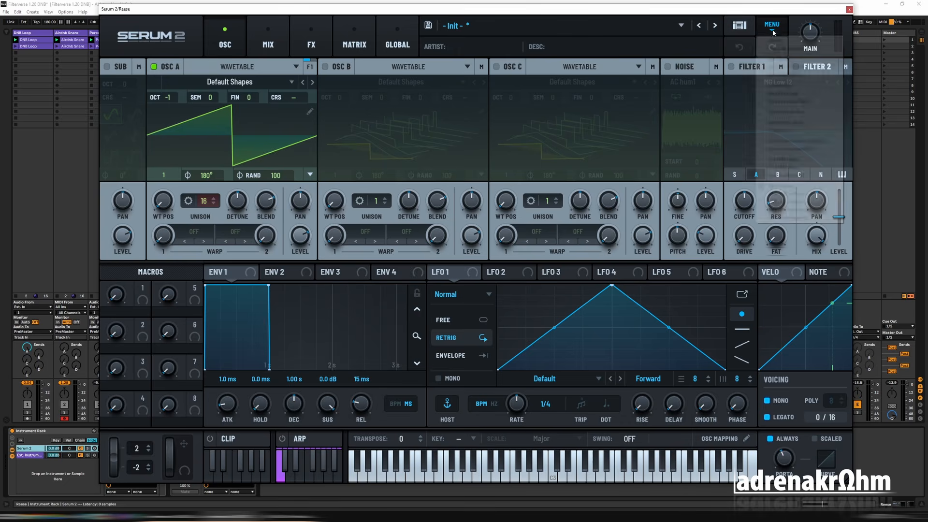
pyautogui.click(789, 59)
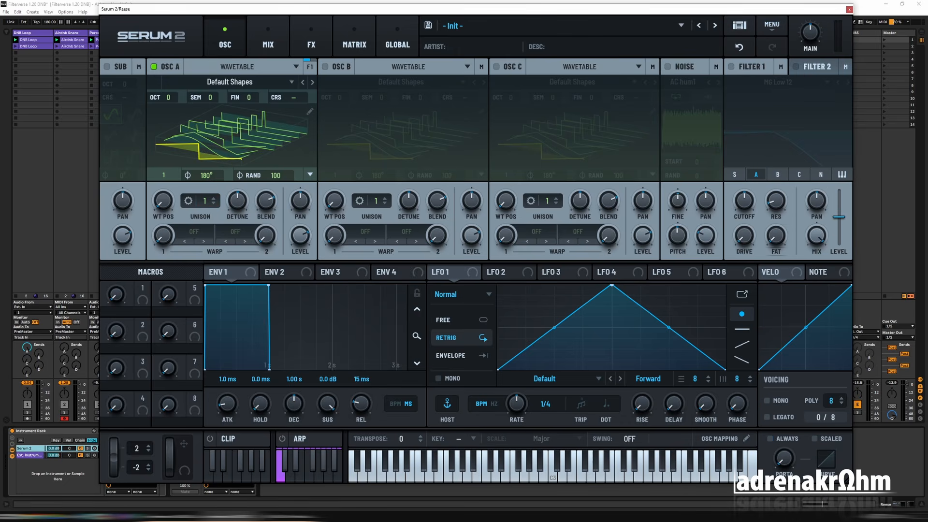
pyautogui.moveTo(204, 201); pyautogui.dragTo(207, 138)
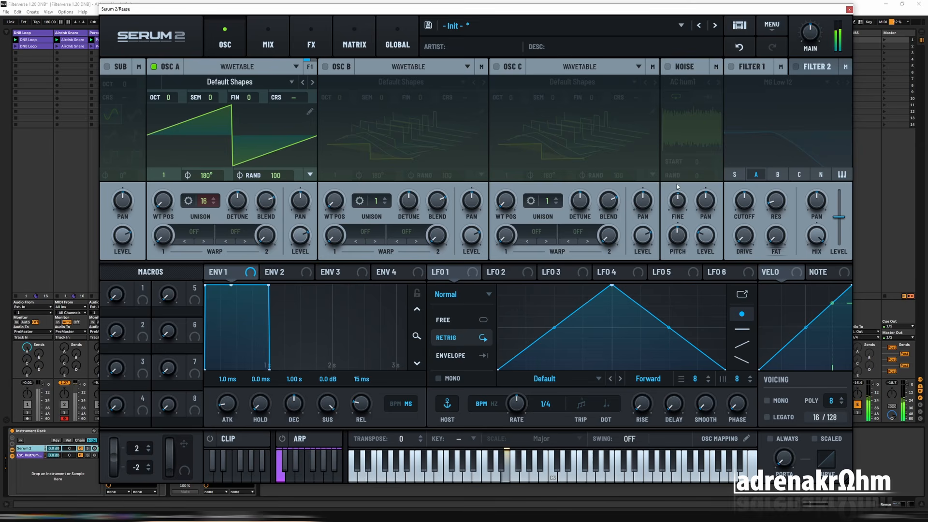
pyautogui.click(849, 10)
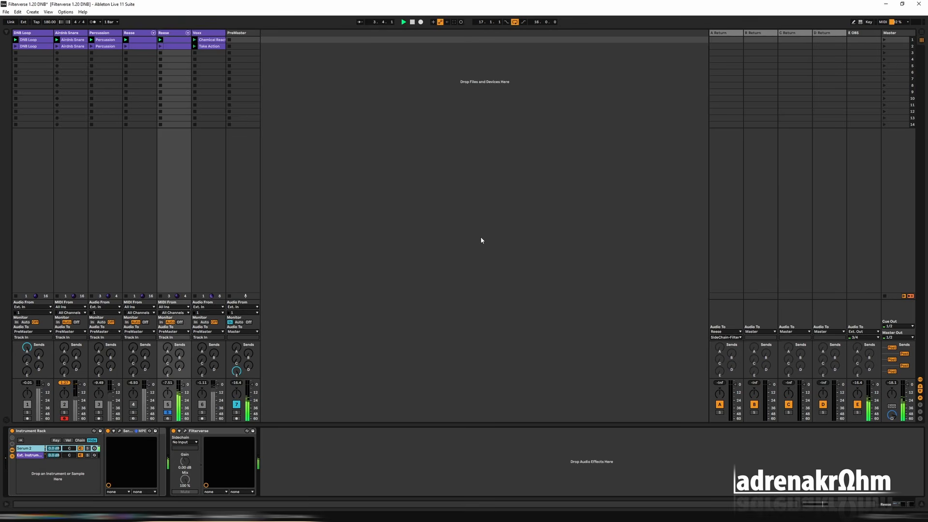
pyautogui.doubleClick(172, 39)
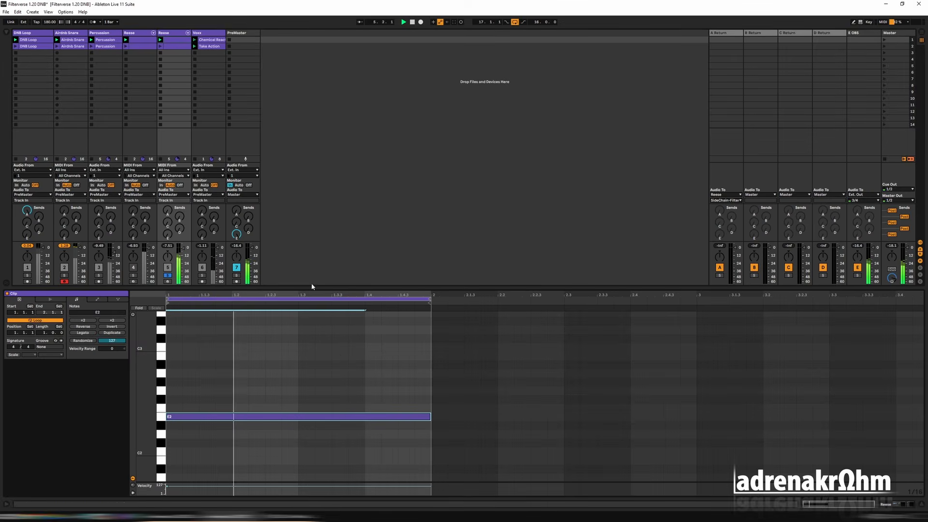
pyautogui.hotkey('shift', 'Tab')
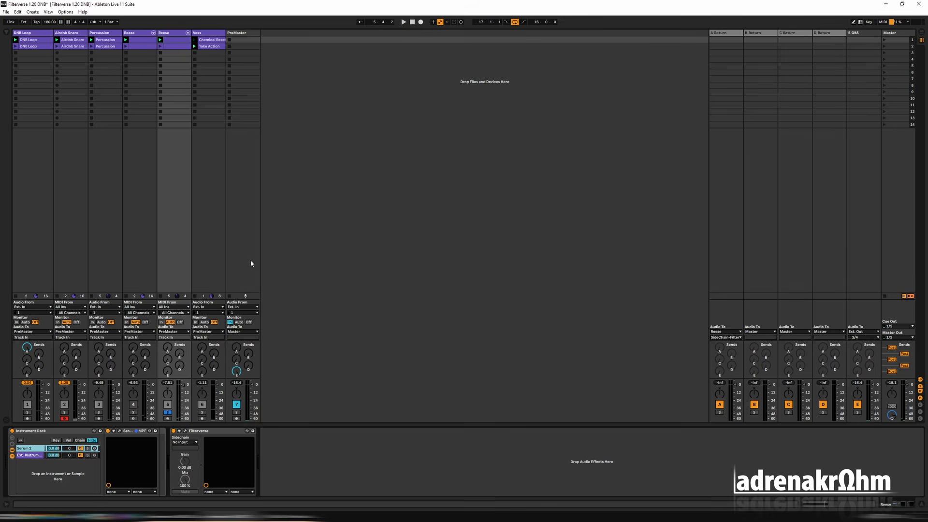
# Load the Barber Pole filter into Filterverse's first slot and set its cutoff to 277.2 Hz while the loop plays.
pyautogui.click(186, 431)
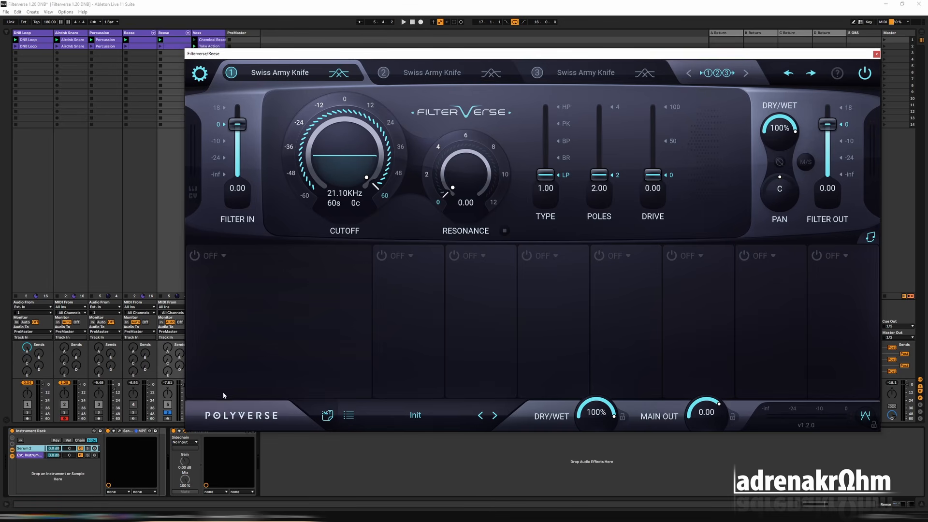
pyautogui.click(280, 72)
pyautogui.click(536, 199)
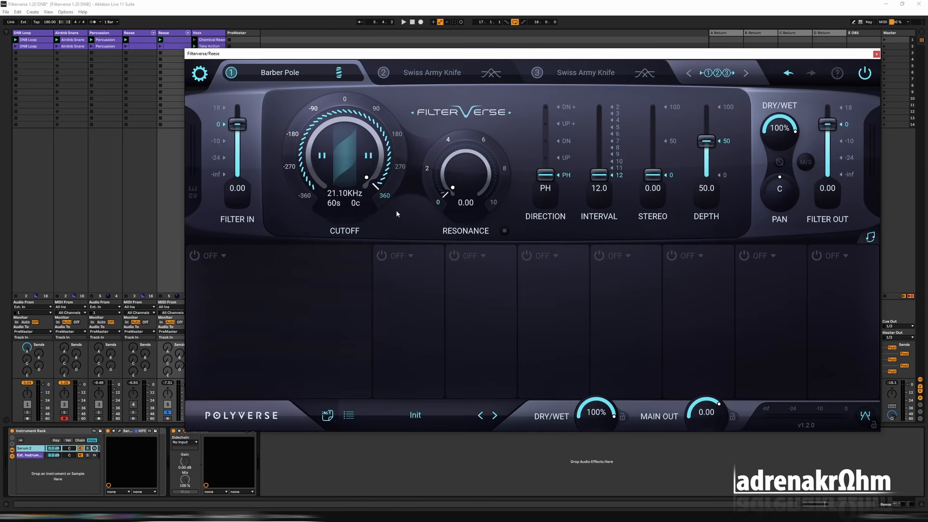
pyautogui.press('space')
pyautogui.click(314, 109)
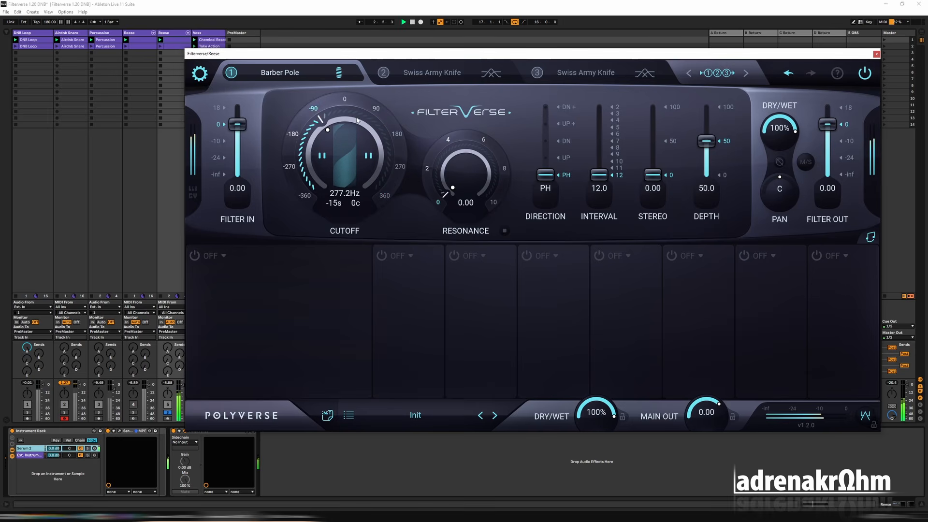
# Set Barber Pole's direction to UP, resonance to 8.00, interval to 4.00, depth to 100 and stereo to 27.6.
pyautogui.click(566, 158)
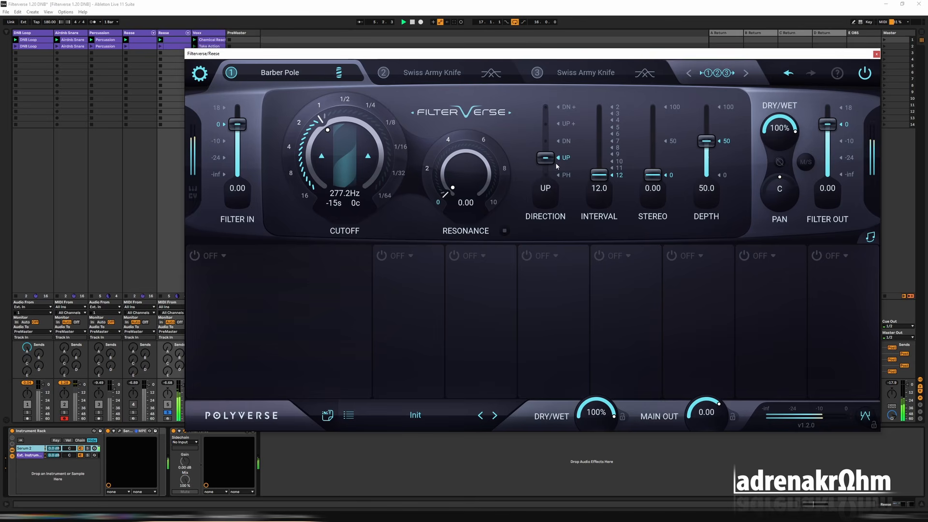
pyautogui.click(503, 170)
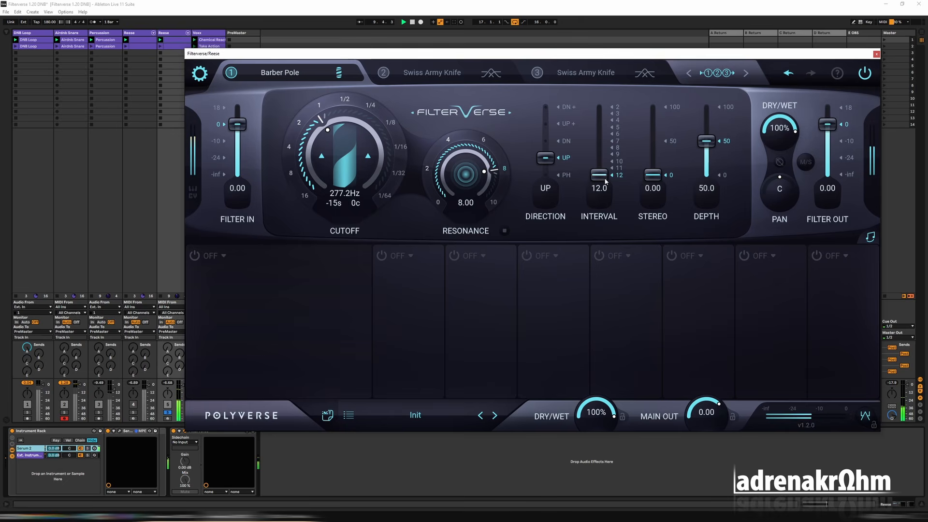
pyautogui.moveTo(606, 182); pyautogui.dragTo(602, 100)
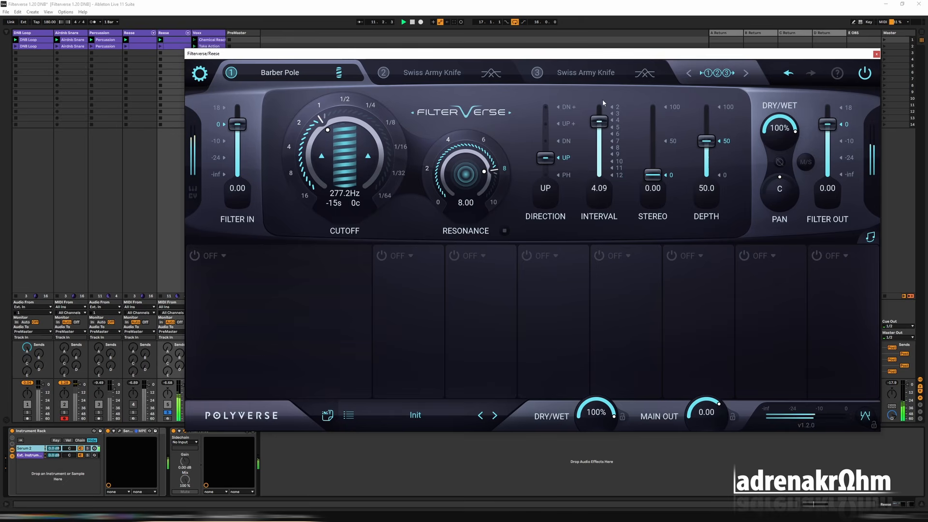
pyautogui.click(616, 120)
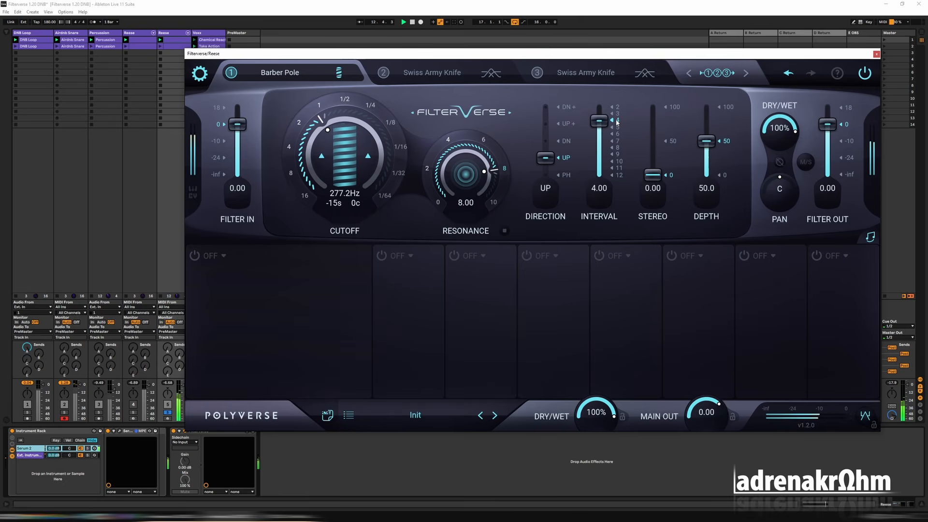
pyautogui.moveTo(700, 141); pyautogui.dragTo(711, 100)
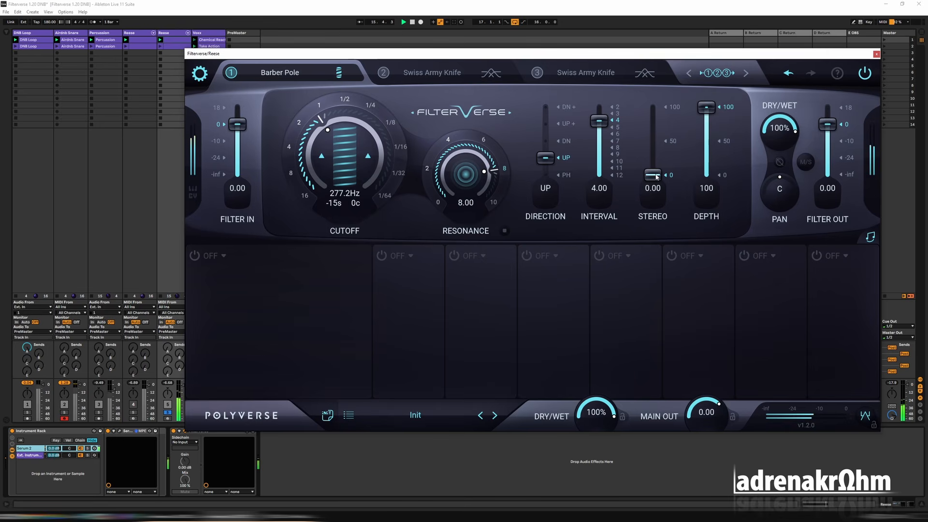
pyautogui.moveTo(657, 177); pyautogui.dragTo(655, 156)
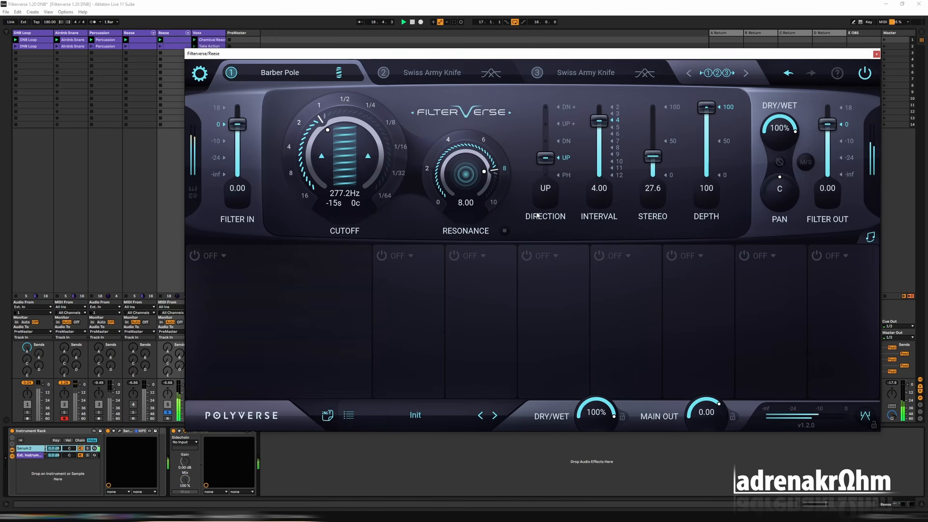
pyautogui.press('space')
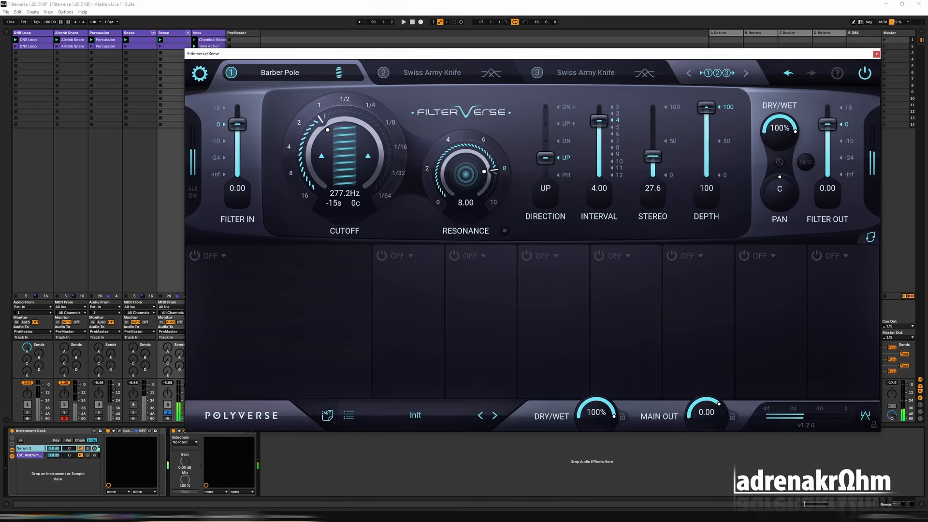
# Add a Sequencer modulator with a single step, and use shape D 44 with inversion to form a rising curve.
pyautogui.click(195, 256)
pyautogui.click(233, 257)
pyautogui.click(241, 346)
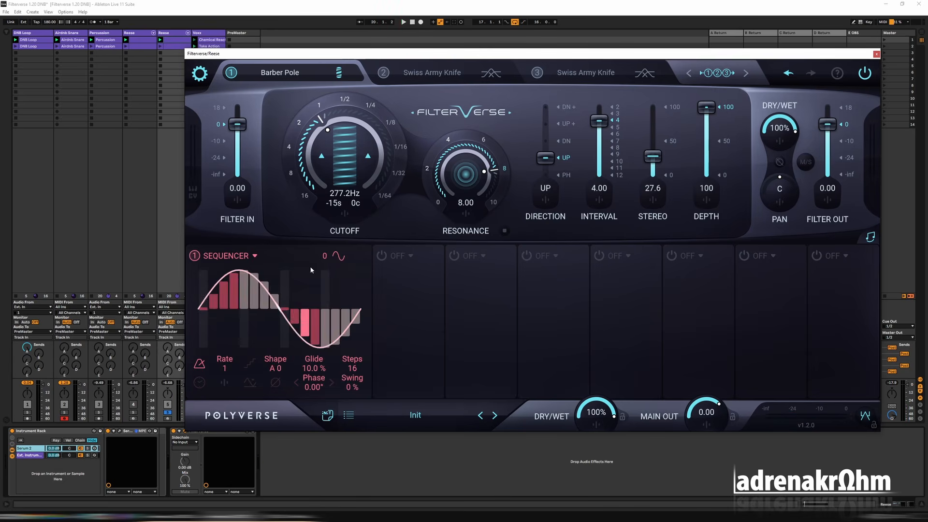
pyautogui.moveTo(205, 342)
pyautogui.mouseDown()
pyautogui.moveTo(199, 360)
pyautogui.moveTo(360, 362)
pyautogui.mouseUp()
pyautogui.click(251, 384)
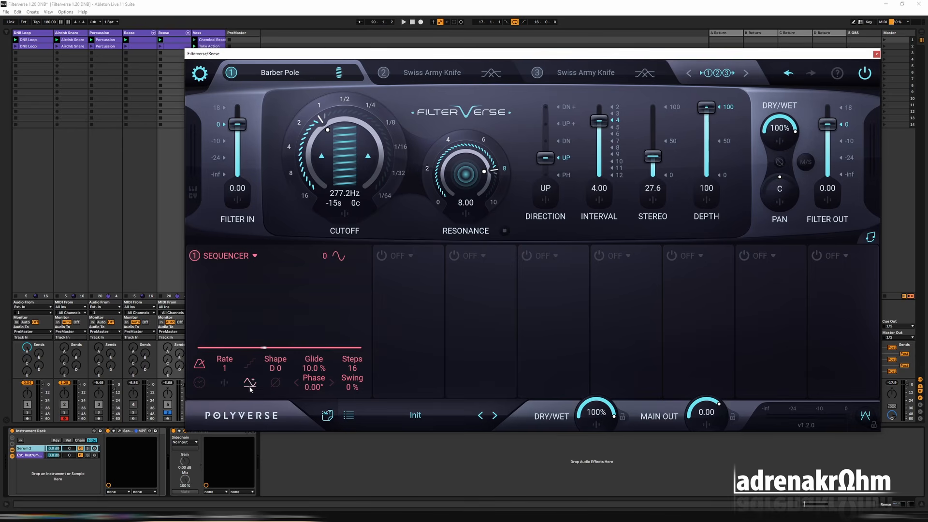
pyautogui.moveTo(356, 454); pyautogui.dragTo(356, 466)
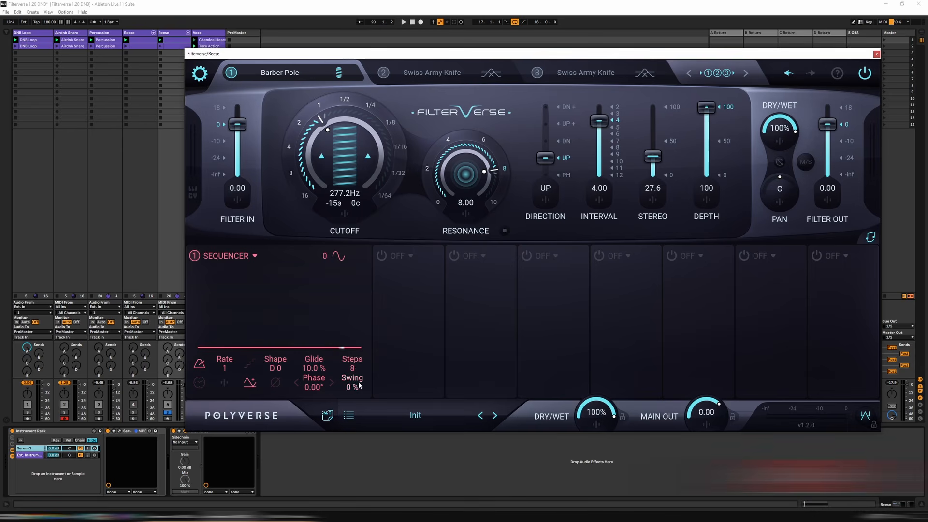
pyautogui.moveTo(354, 369); pyautogui.dragTo(359, 472)
pyautogui.moveTo(278, 369); pyautogui.dragTo(283, 282)
pyautogui.click(275, 383)
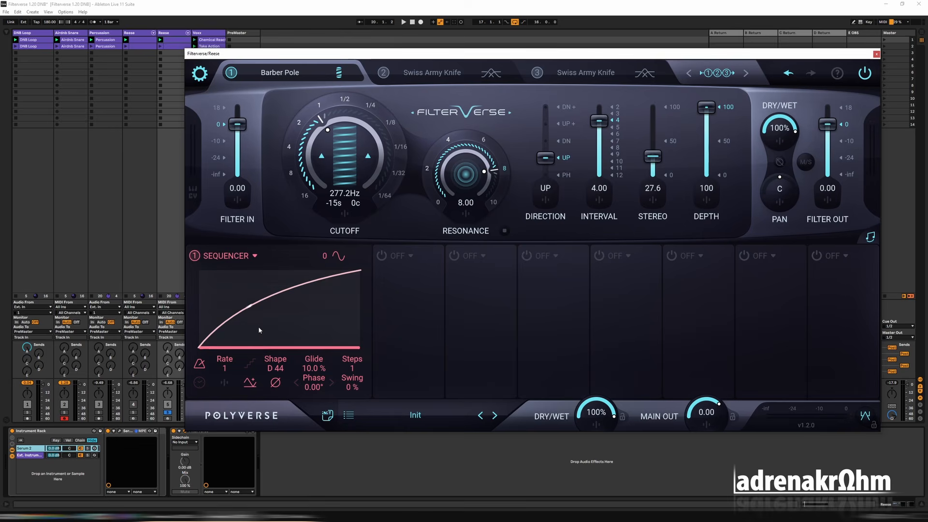
# Modulate Barber Pole's resonance with the sequencer at 2.81 and set the sequencer's rate to 2 during playback.
pyautogui.click(468, 216)
pyautogui.moveTo(468, 301); pyautogui.dragTo(468, 294)
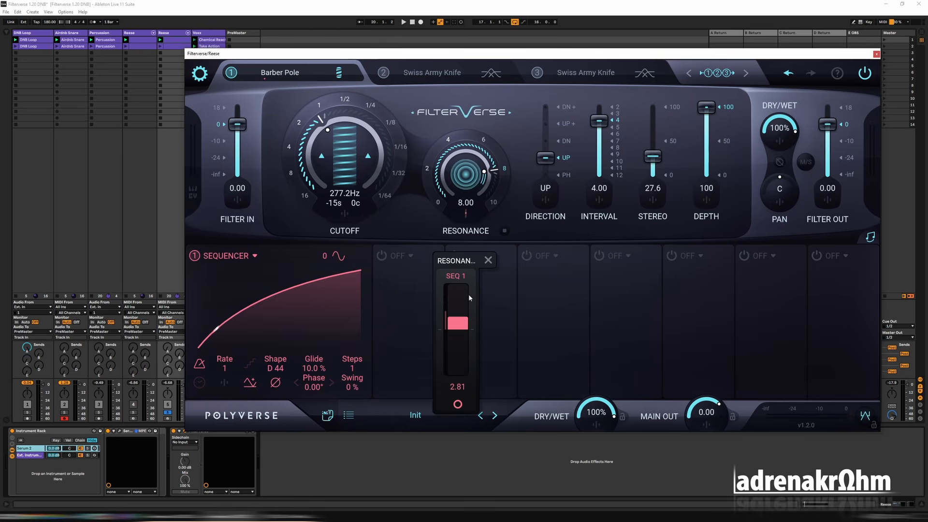
pyautogui.press('space')
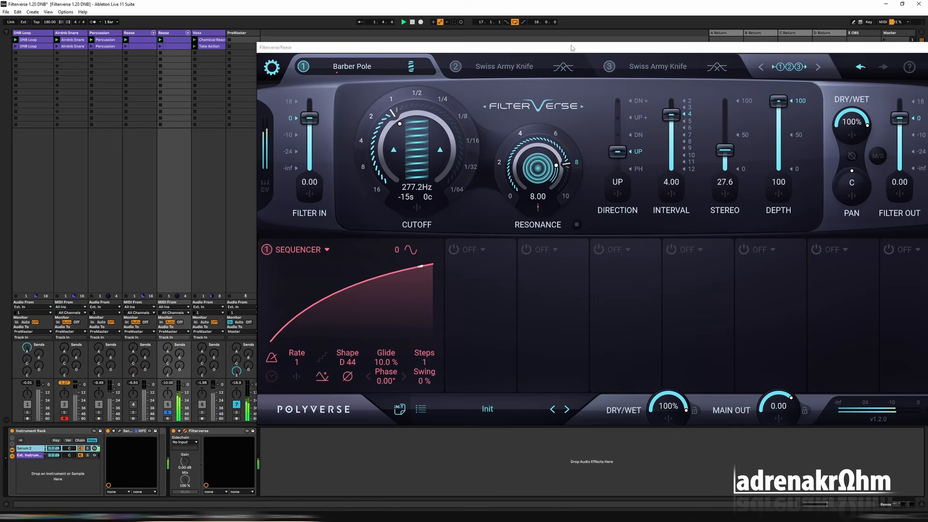
pyautogui.moveTo(571, 46); pyautogui.dragTo(486, 58)
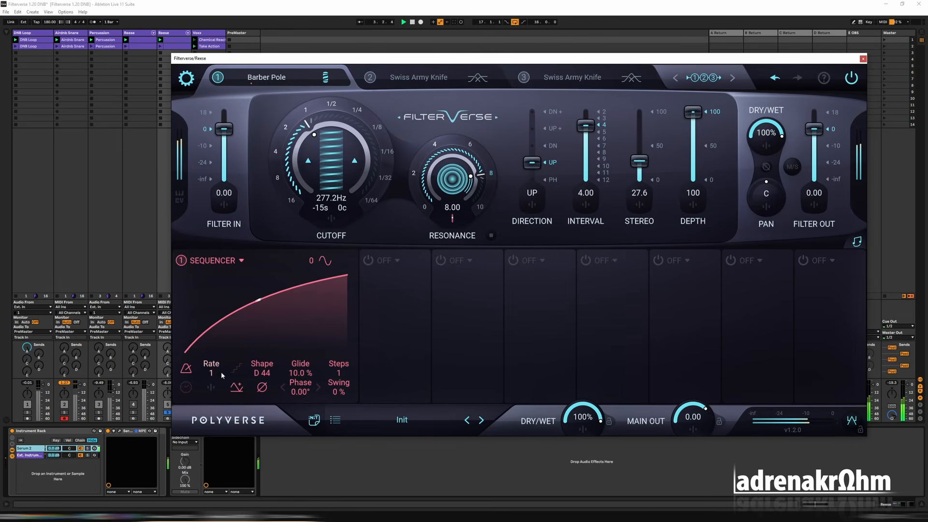
pyautogui.moveTo(211, 374); pyautogui.dragTo(212, 381)
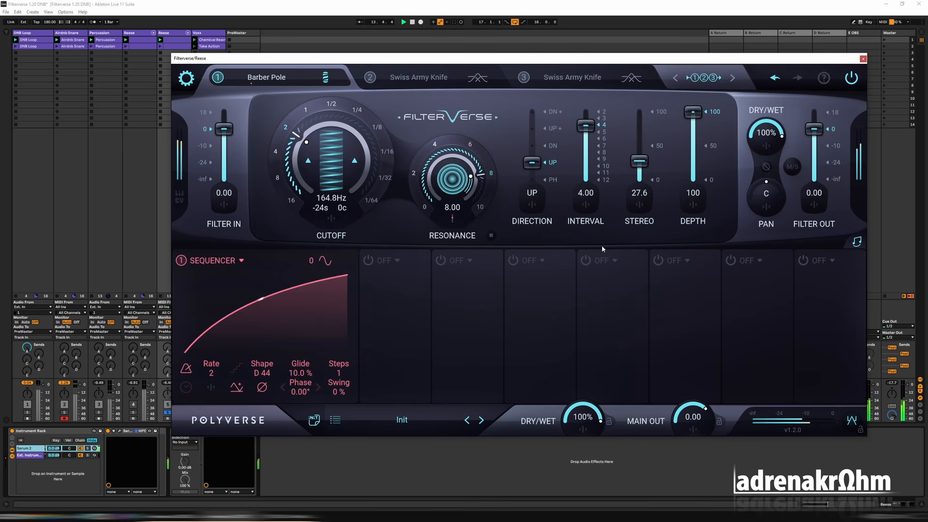
# Load Time Warp into the second slot with feedback 2.00, direction REV, texture 50 and range 1/16.
pyautogui.click(418, 78)
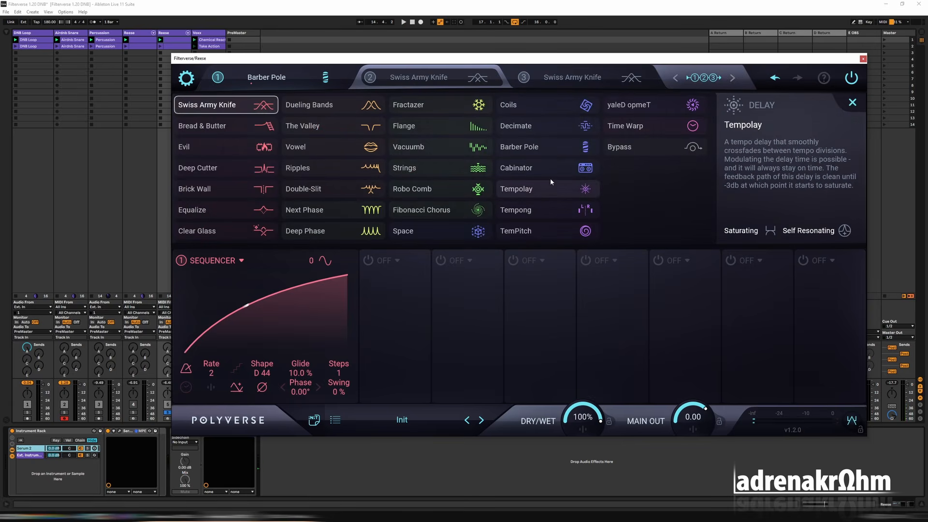
pyautogui.click(625, 125)
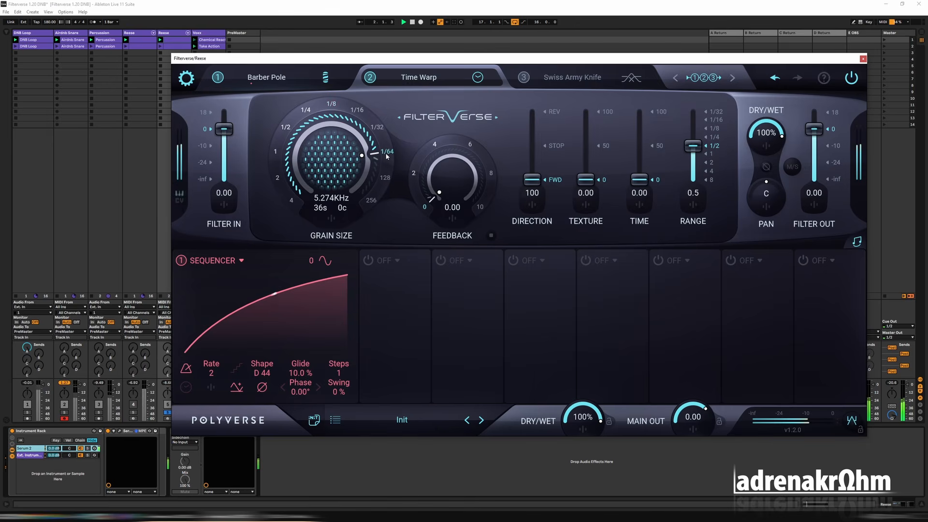
pyautogui.click(429, 173)
pyautogui.moveTo(533, 180); pyautogui.dragTo(542, 59)
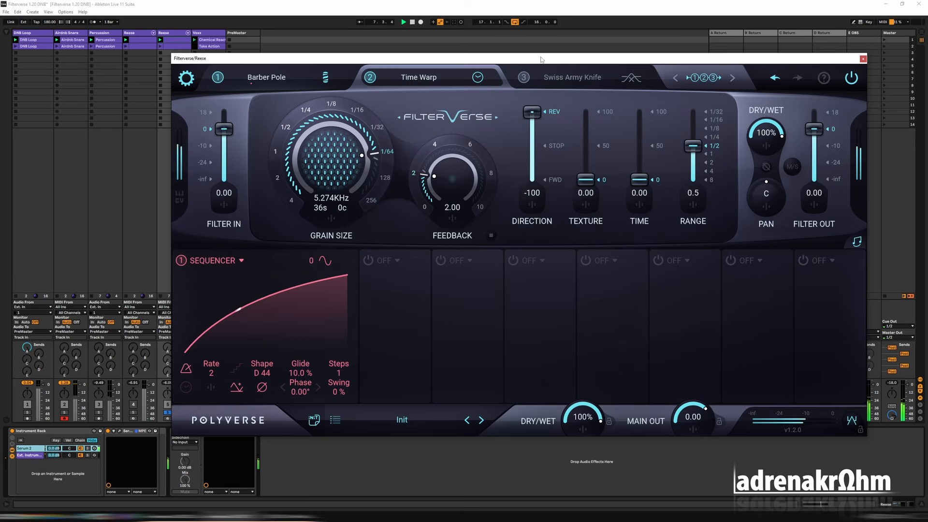
pyautogui.click(602, 147)
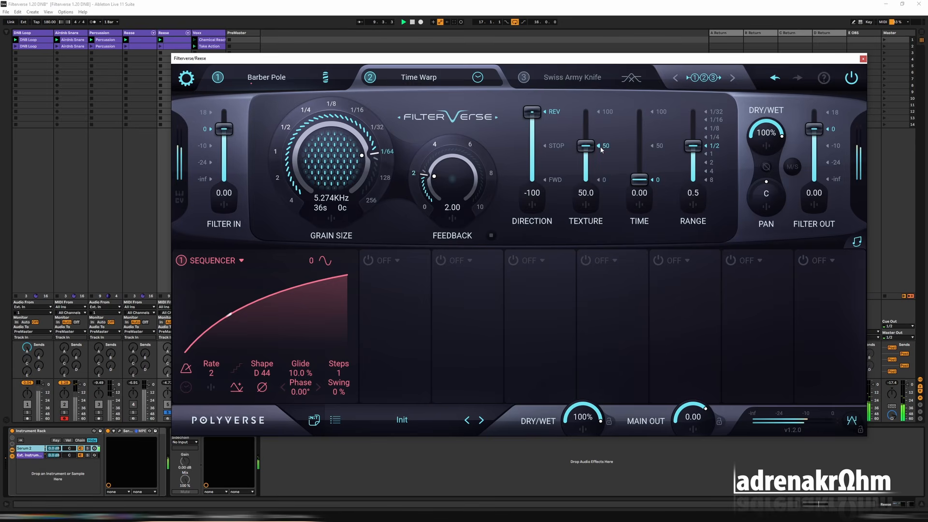
pyautogui.click(708, 120)
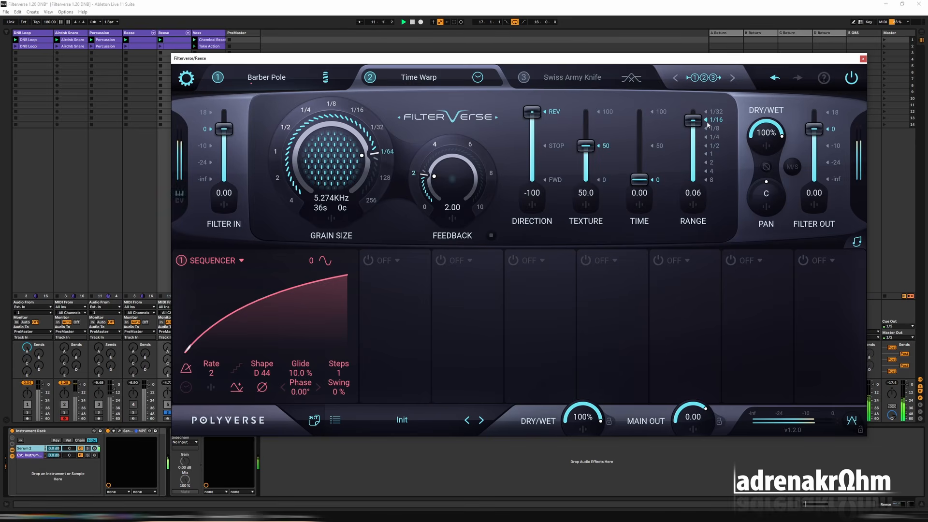
# Try Time Warp grain sizes of 1/16 and 1/32, and return to 1/64.
pyautogui.click(355, 119)
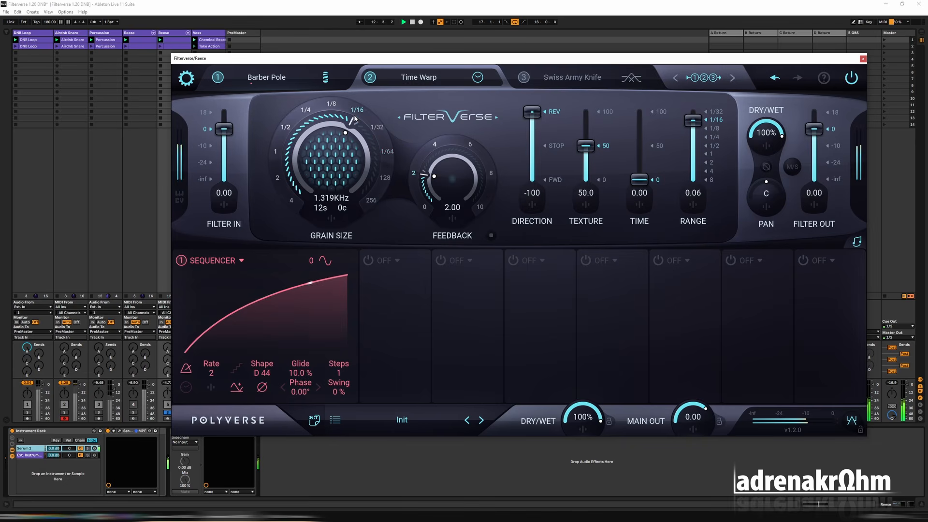
pyautogui.click(375, 135)
pyautogui.click(382, 152)
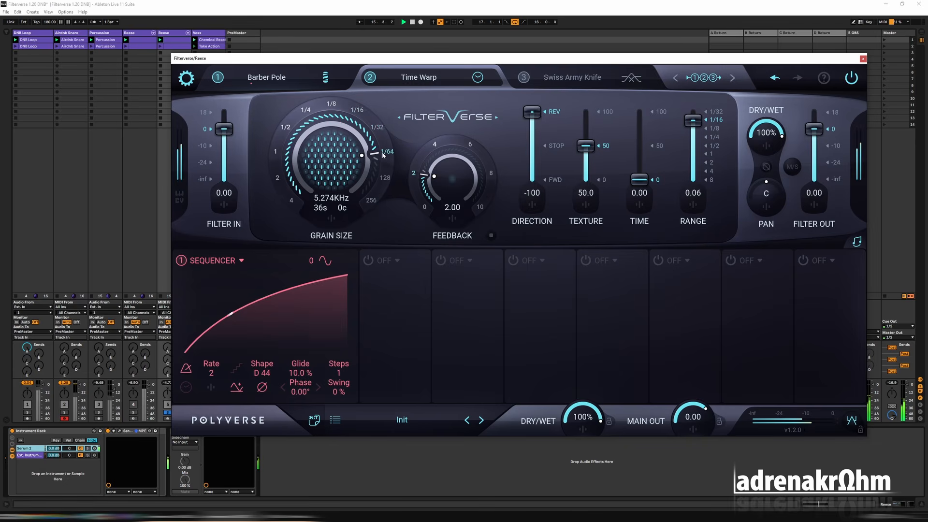
# Modulate Time Warp's grain size with the sequencer at -48.7 and audition the result.
pyautogui.click(332, 220)
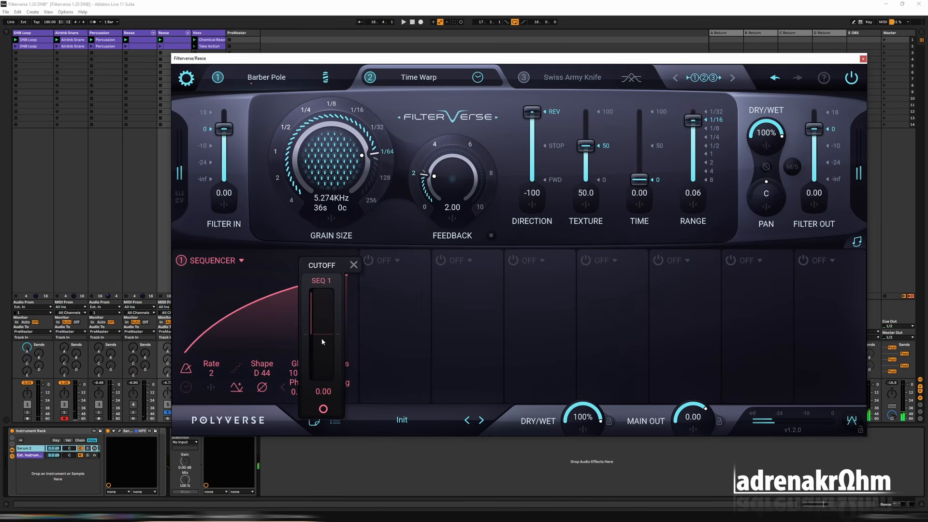
pyautogui.moveTo(322, 341); pyautogui.dragTo(323, 360)
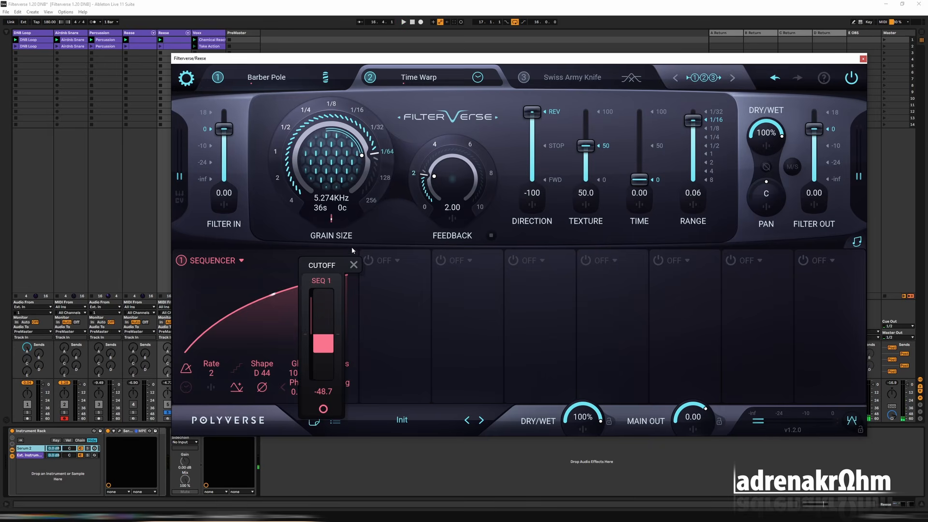
pyautogui.press('space')
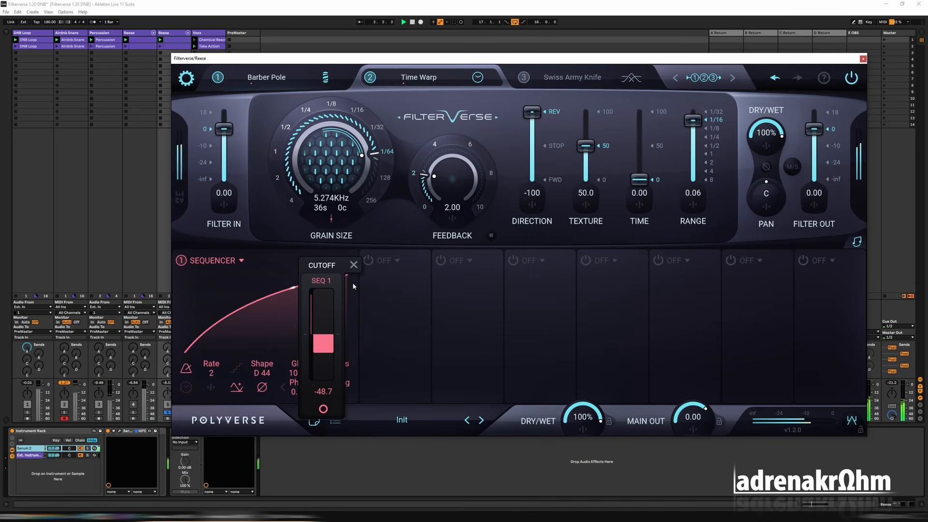
pyautogui.click(310, 451)
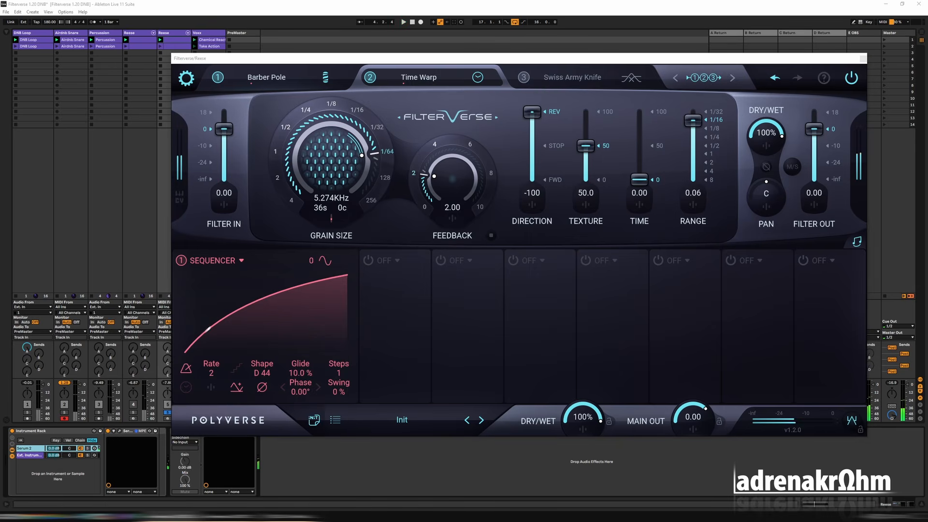
pyautogui.click(406, 62)
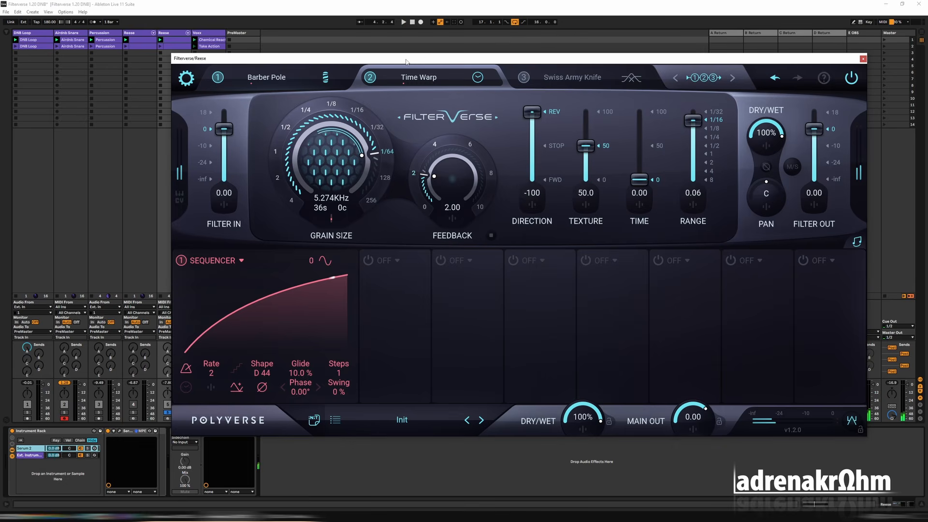
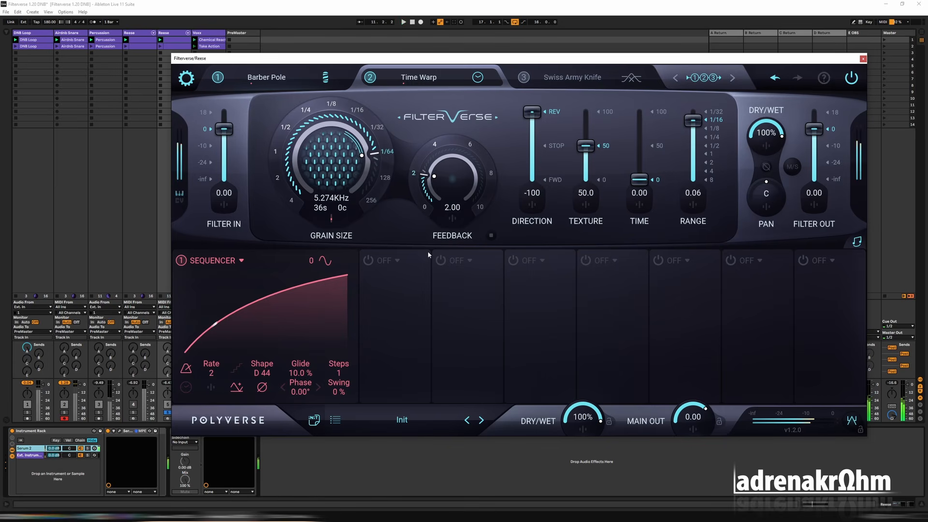
# Load Fibonacci Chorus into the third filter slot in place of Swiss Army Knife.
pyautogui.click(528, 78)
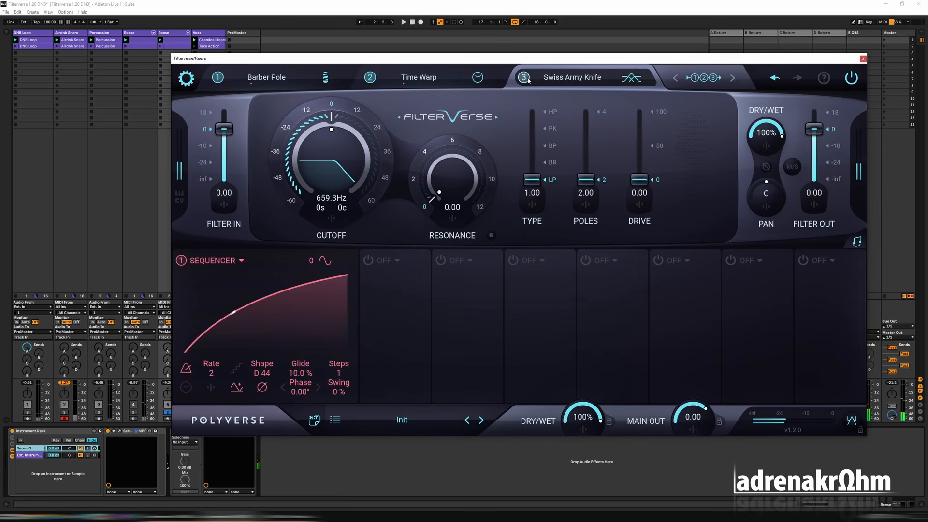
pyautogui.click(530, 79)
pyautogui.click(436, 214)
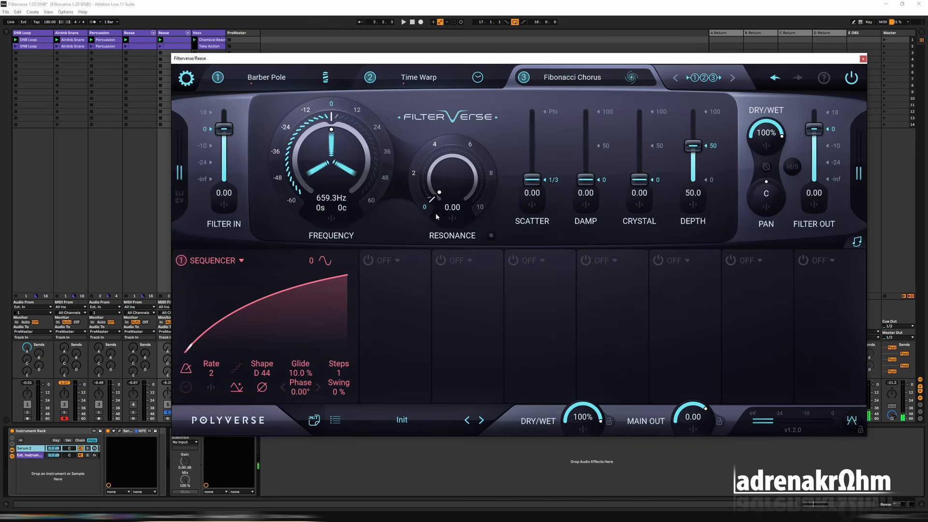
# Set Fibonacci Chorus to frequency 36 semitones, resonance 6.00 and depth 100 during playback.
pyautogui.press('space')
pyautogui.click(386, 152)
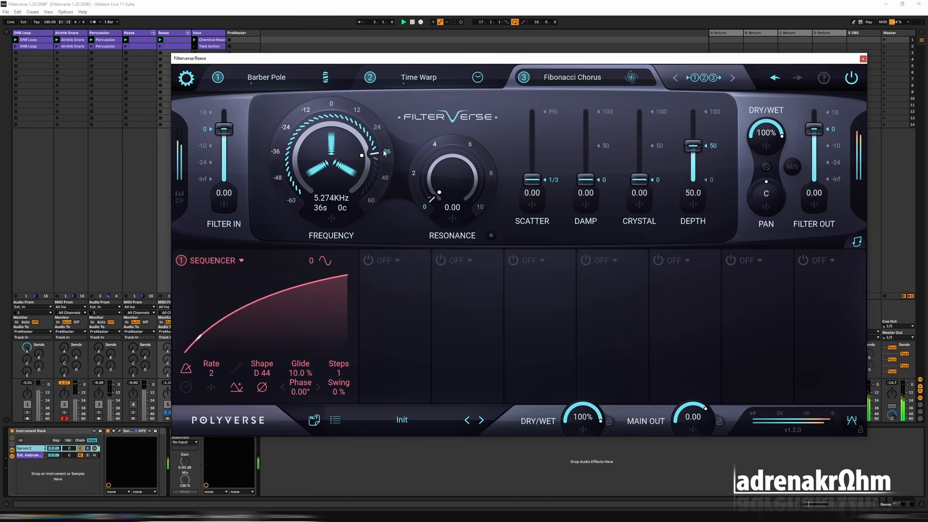
pyautogui.click(469, 145)
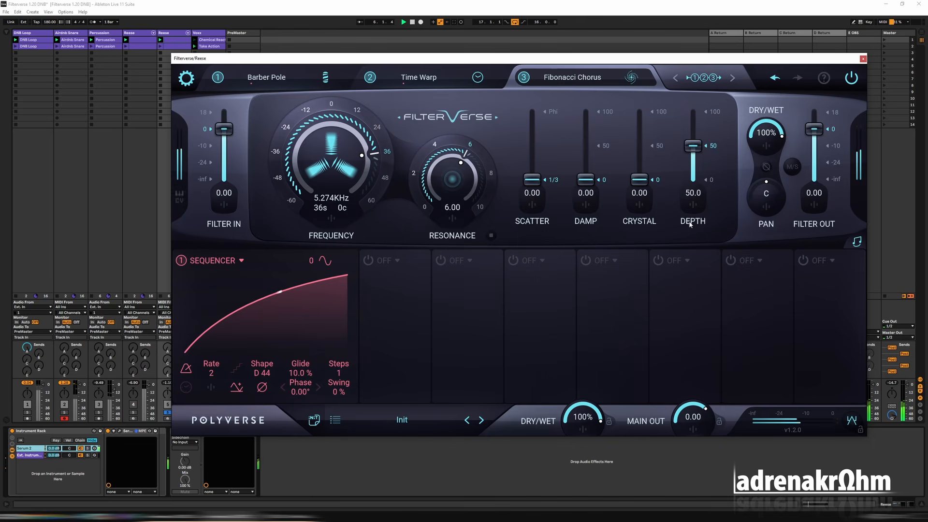
pyautogui.moveTo(692, 145); pyautogui.dragTo(699, 97)
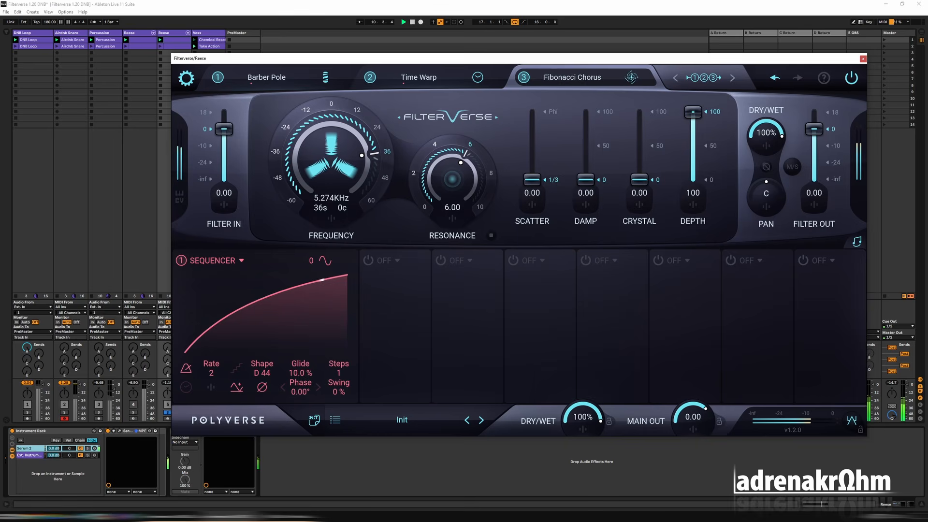
pyautogui.press('space')
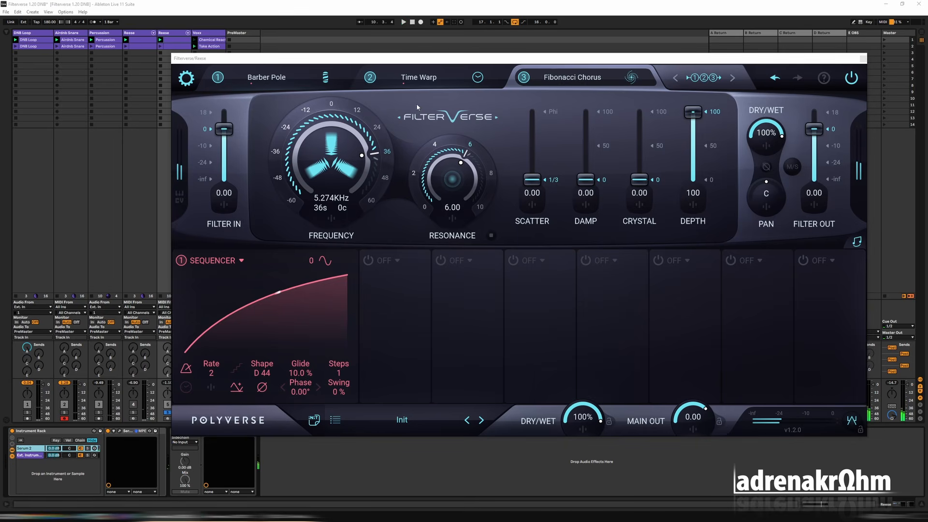
# Modulate Fibonacci Chorus's frequency with sequencer 1 at -48.7 and audition the result.
pyautogui.click(419, 58)
pyautogui.press('space')
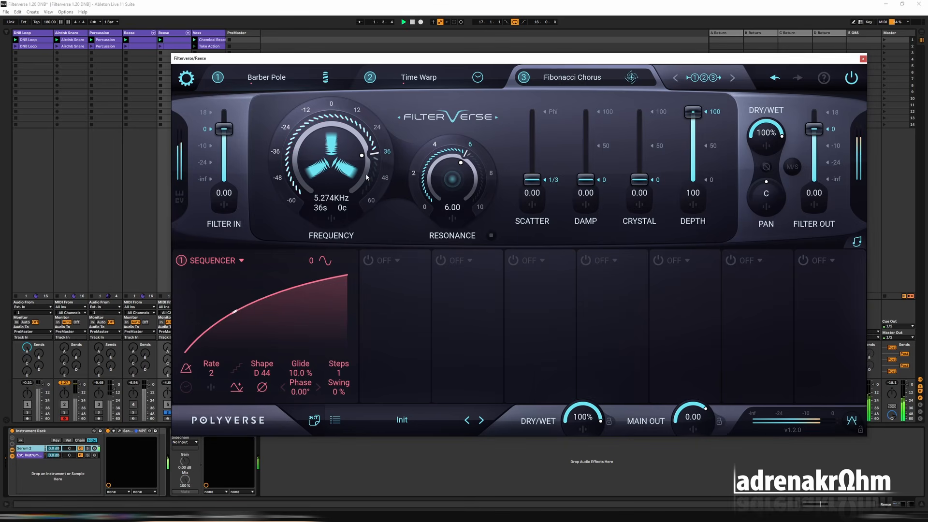
pyautogui.click(328, 220)
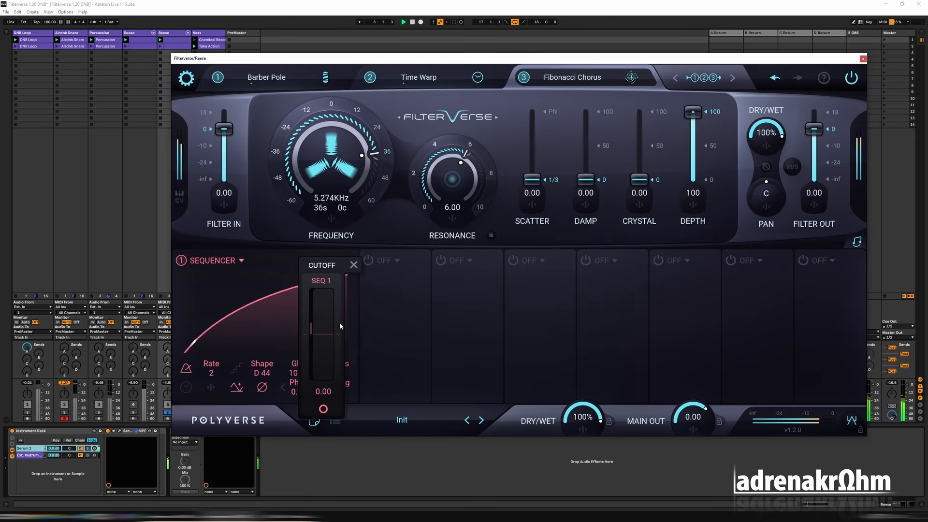
pyautogui.moveTo(328, 333); pyautogui.dragTo(327, 362)
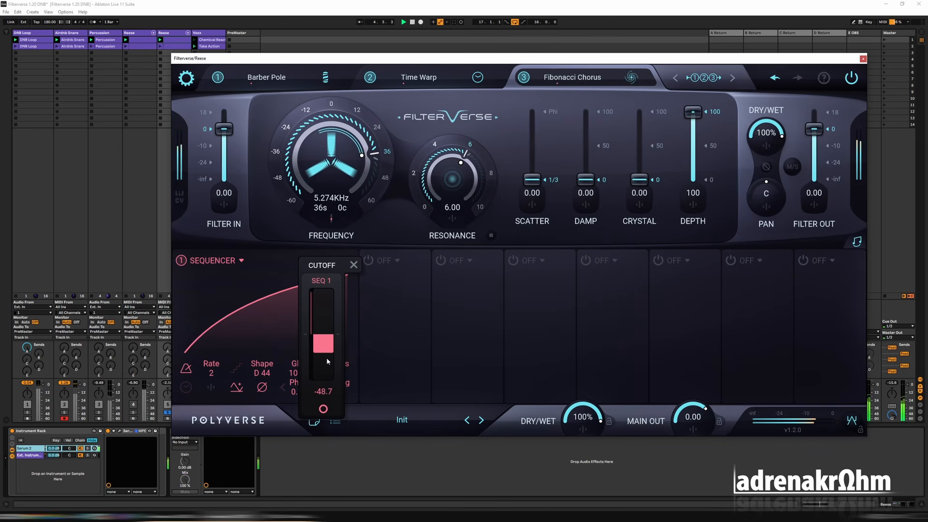
pyautogui.click(400, 234)
pyautogui.press('space')
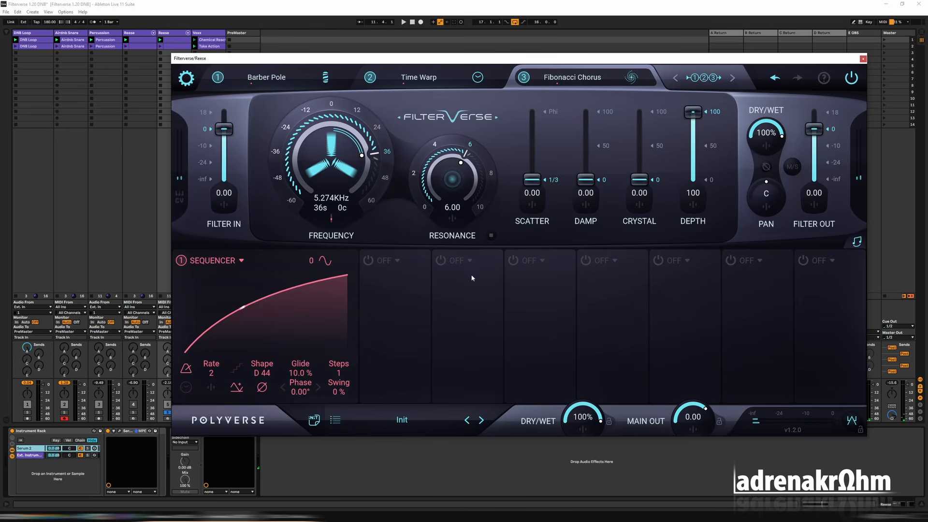
pyautogui.press('space')
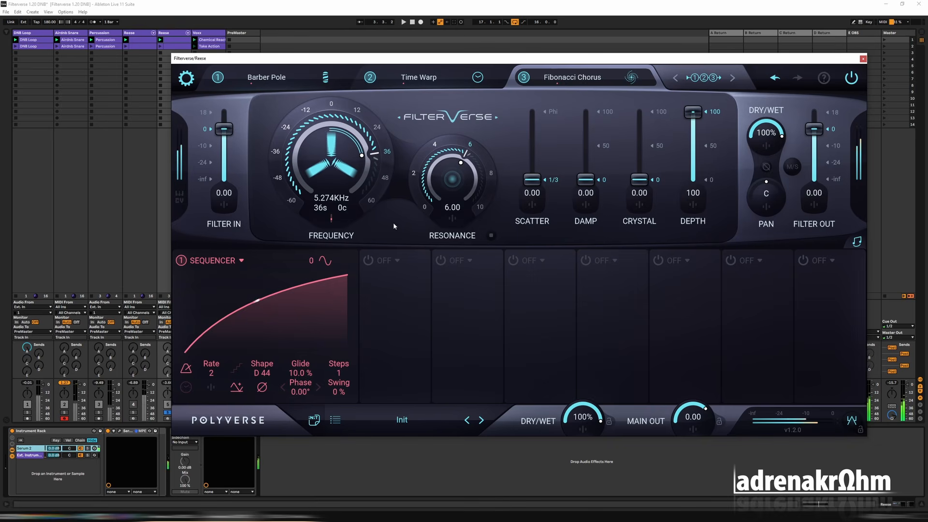
# Add a sequencer as the second modulator with its rate at 4.
pyautogui.click(368, 261)
pyautogui.click(392, 261)
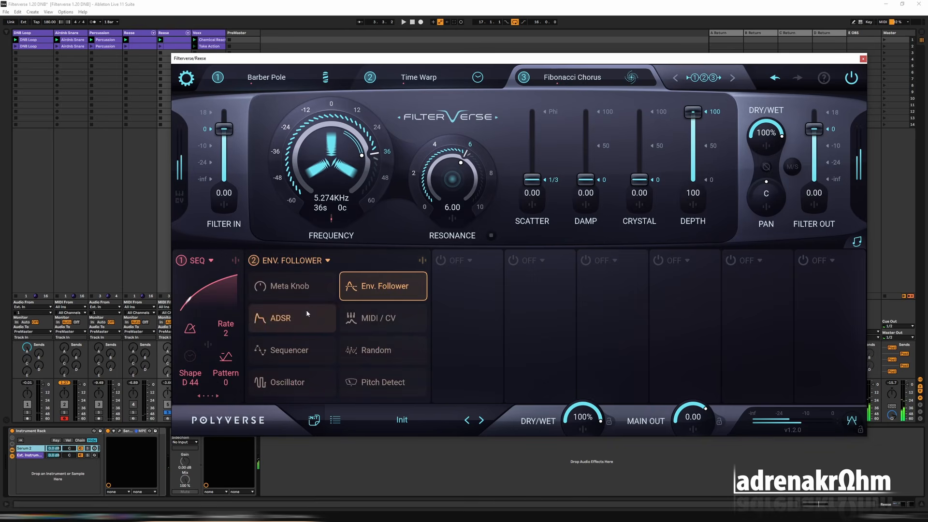
pyautogui.click(300, 355)
pyautogui.moveTo(285, 371); pyautogui.dragTo(288, 409)
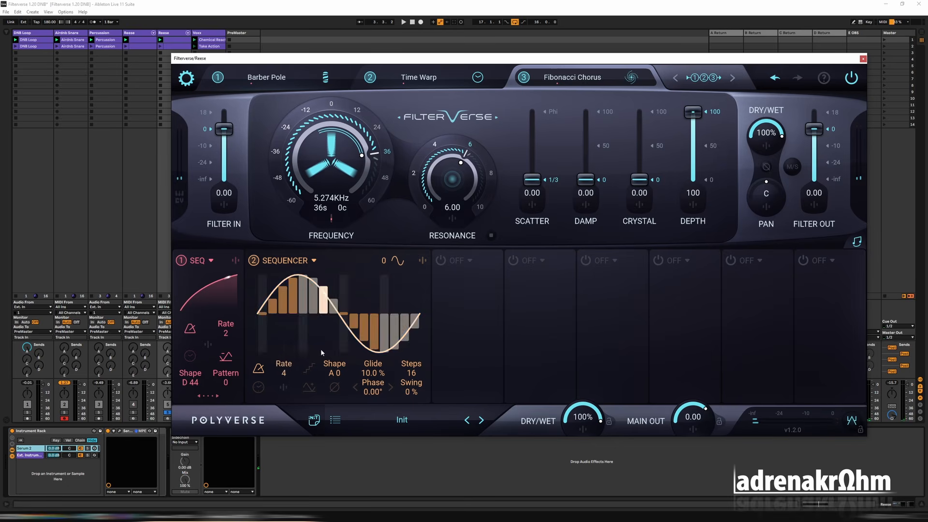
# Make sequencer 2 unipolar with shape C 0, all steps at minimum and the last four raised to maximum.
pyautogui.click(310, 388)
pyautogui.moveTo(289, 349)
pyautogui.mouseDown()
pyautogui.moveTo(259, 351)
pyautogui.moveTo(415, 351)
pyautogui.moveTo(336, 337)
pyautogui.mouseUp()
pyautogui.click(336, 337)
pyautogui.moveTo(333, 373)
pyautogui.mouseDown()
pyautogui.moveTo(341, 346)
pyautogui.moveTo(334, 361)
pyautogui.mouseUp()
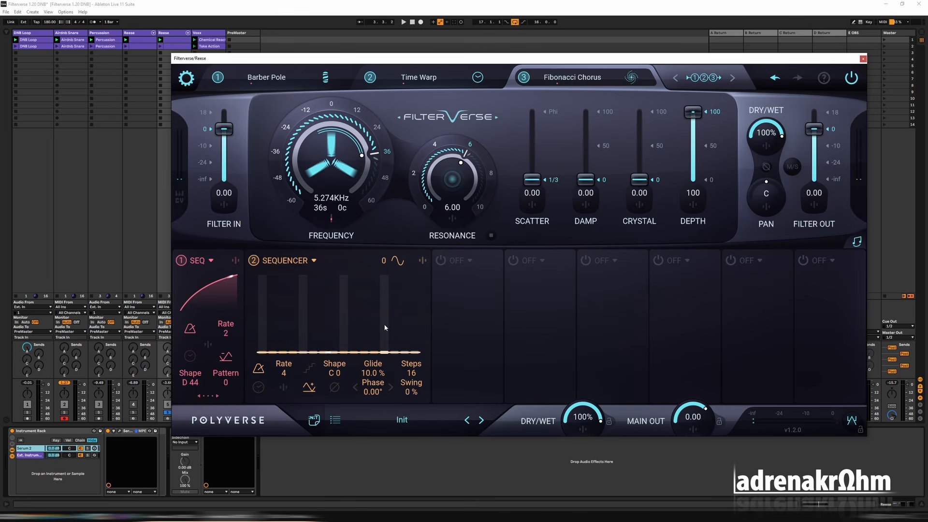
pyautogui.moveTo(383, 326)
pyautogui.mouseDown()
pyautogui.moveTo(387, 261)
pyautogui.moveTo(440, 264)
pyautogui.mouseUp()
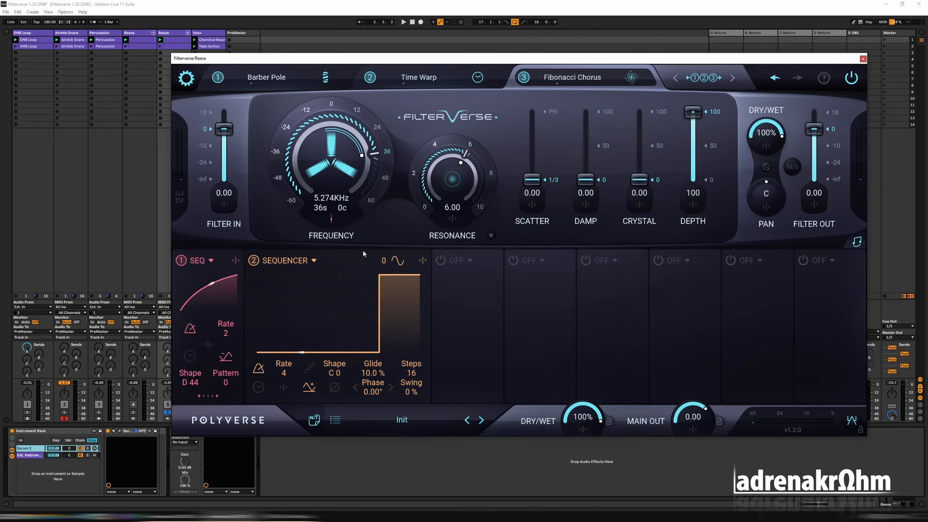
# Cross-modulate sequencer 1 with sequencer 2 at full positive amount, and audition it with sequencer 1's rate set to 1.
pyautogui.click(236, 261)
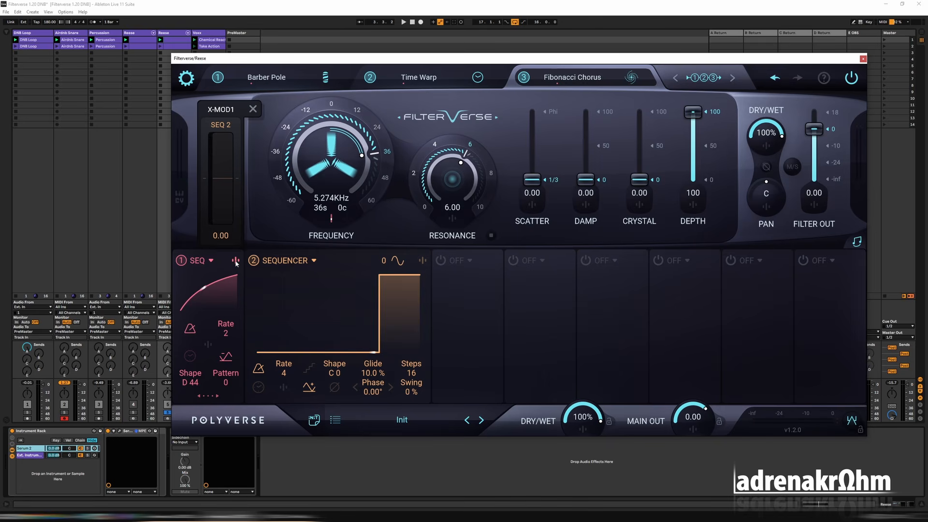
pyautogui.moveTo(228, 178); pyautogui.dragTo(227, 132)
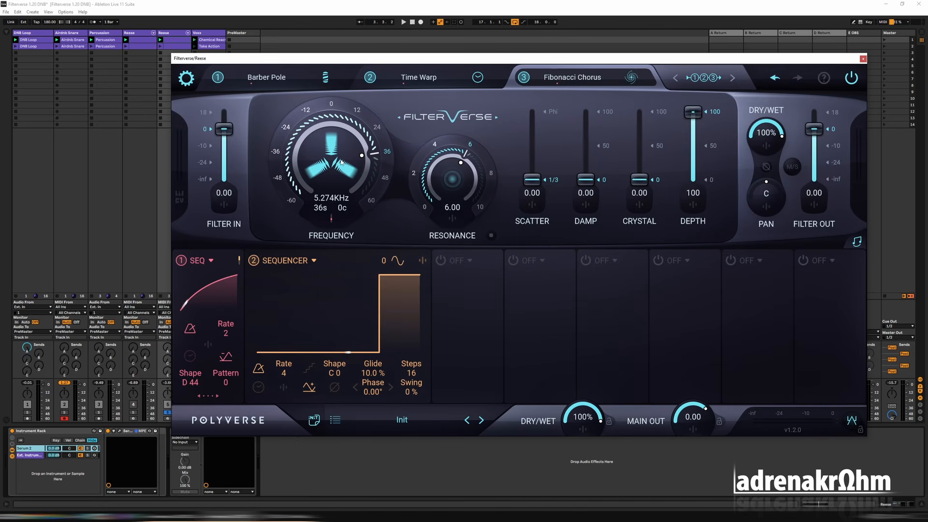
pyautogui.press('space')
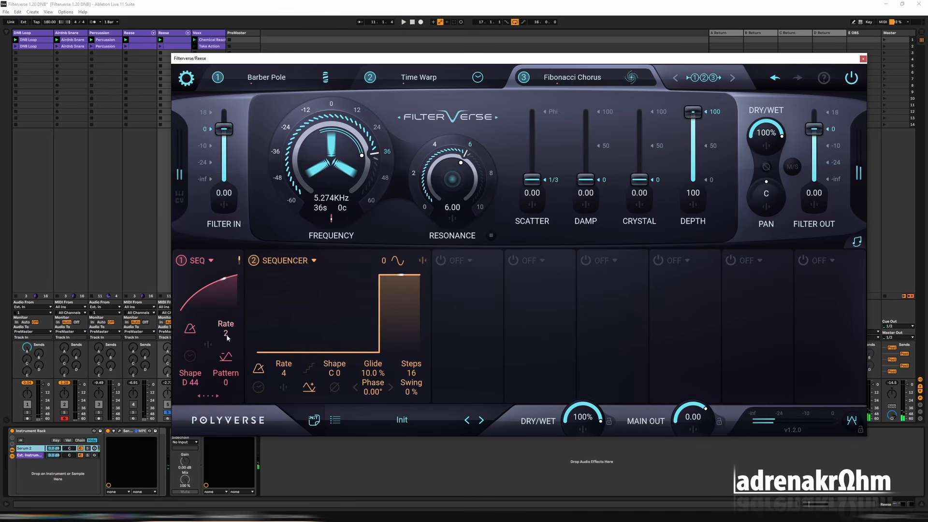
pyautogui.moveTo(227, 344); pyautogui.dragTo(229, 335)
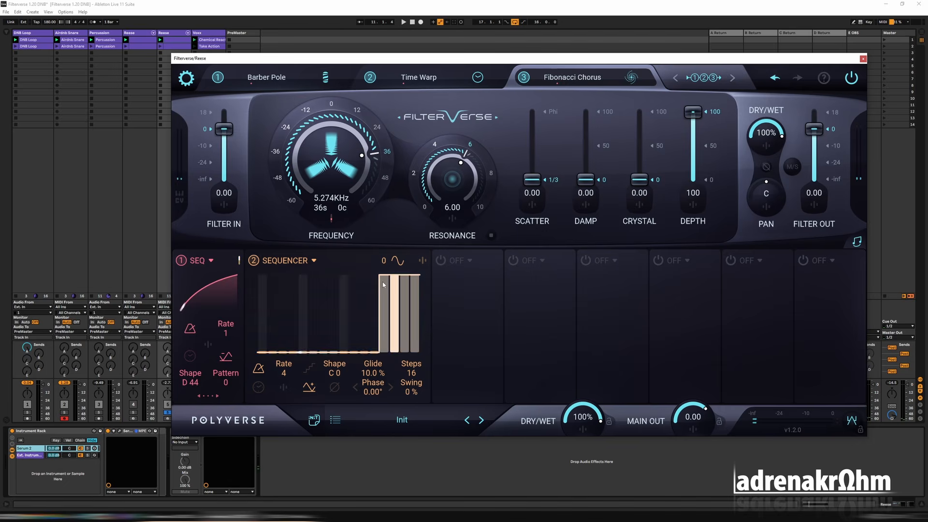
pyautogui.press('space')
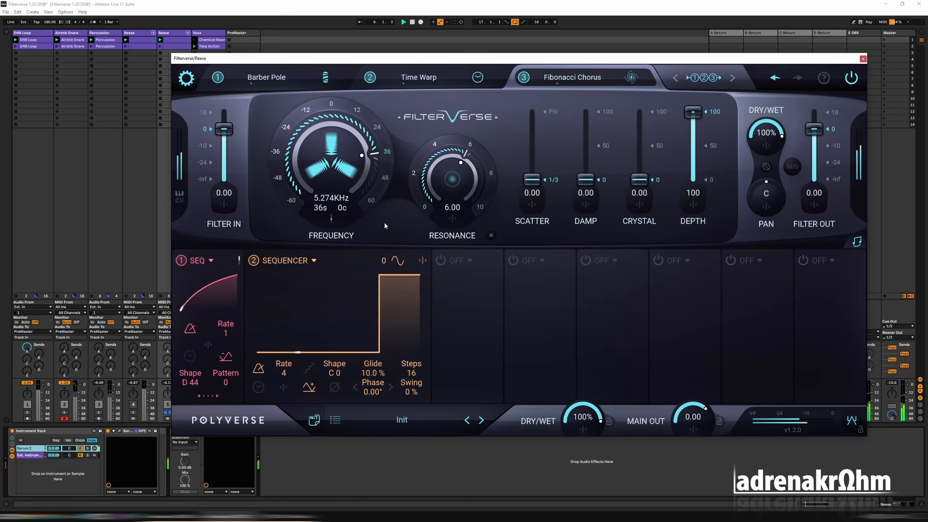
# Add a sequencer as the third modulator and use it to modulate Fibonacci Chorus's resonance during playback.
pyautogui.click(469, 260)
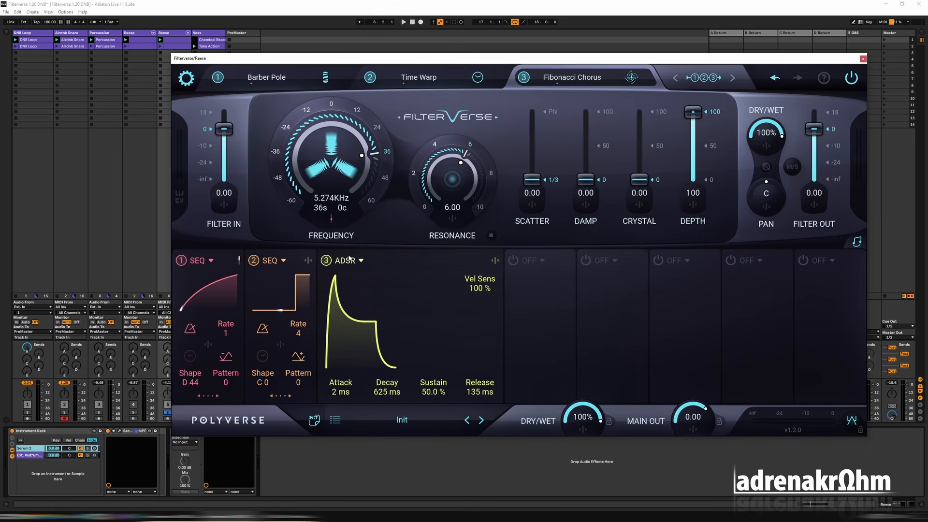
pyautogui.click(350, 259)
pyautogui.click(369, 352)
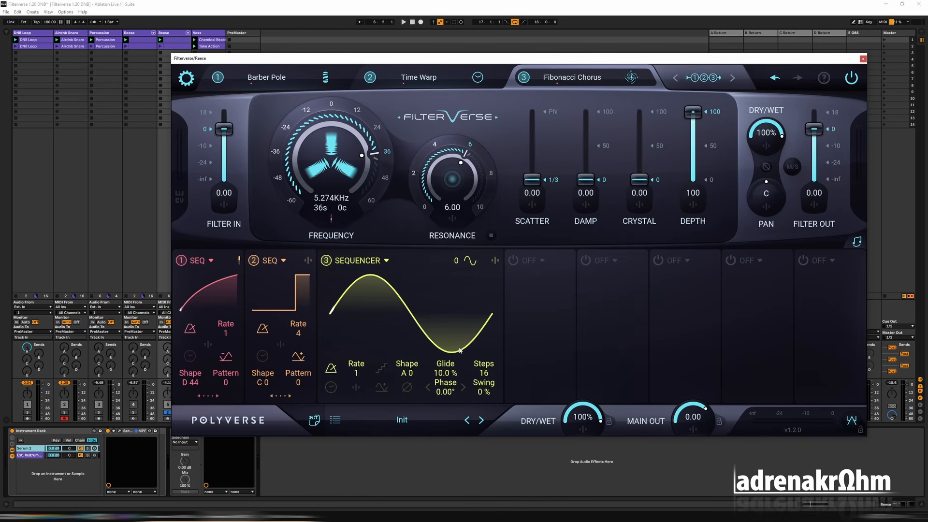
pyautogui.click(452, 219)
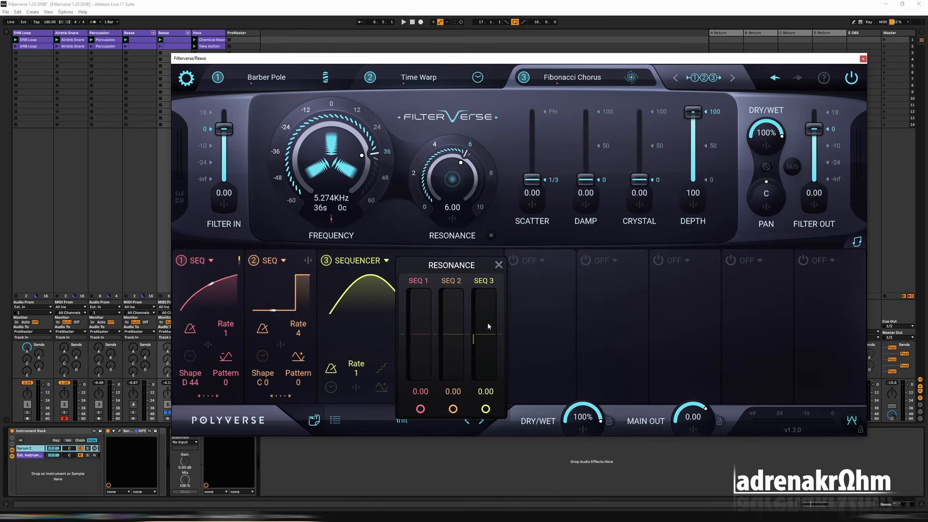
pyautogui.press('space')
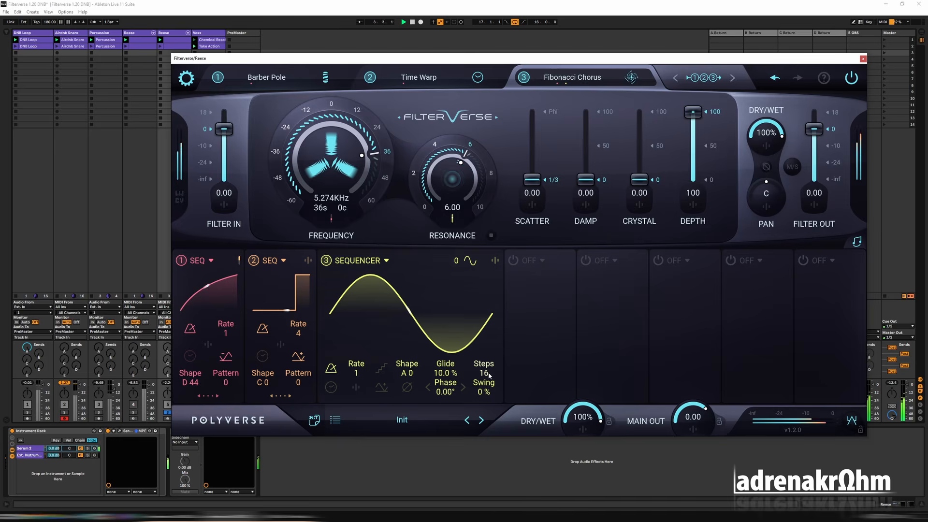
# Try reducing sequencer 3 to 1 step.
pyautogui.moveTo(489, 375); pyautogui.dragTo(492, 520)
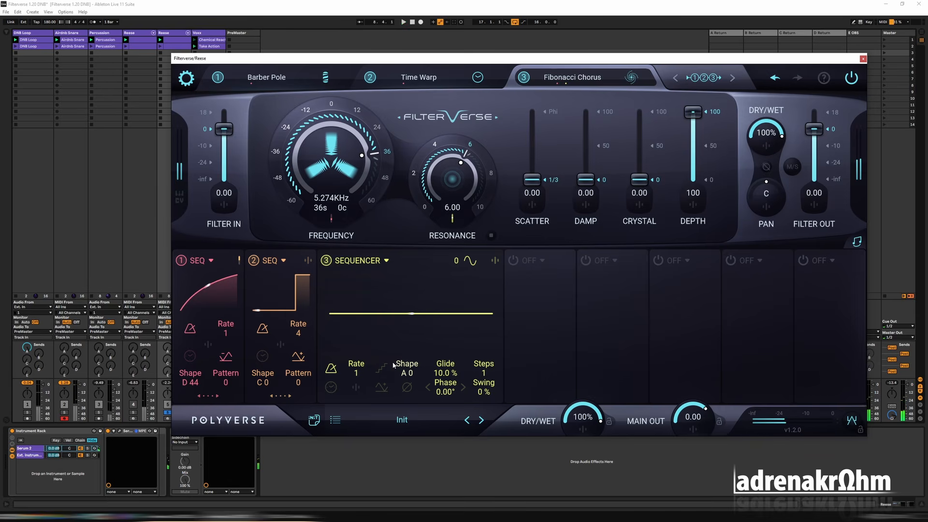
pyautogui.click(377, 388)
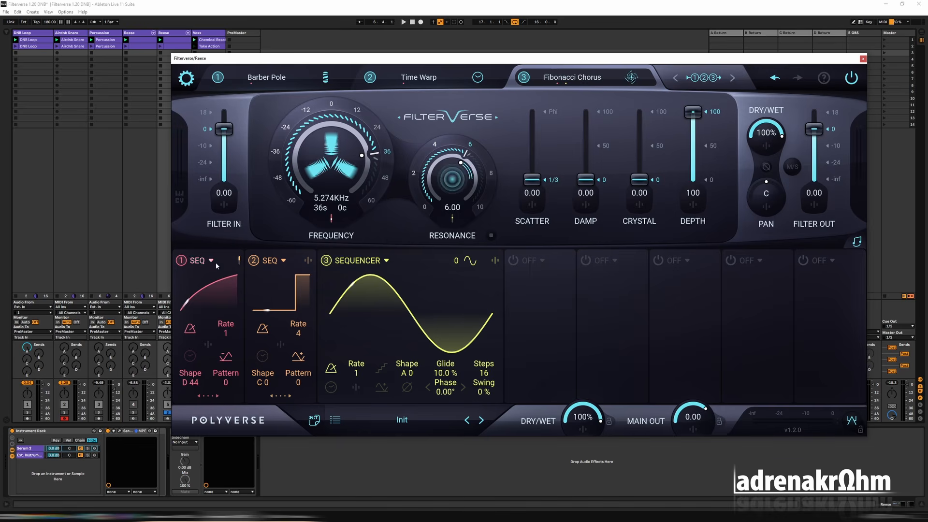
# Modulate sequencer 3's rate with sequencer 1 at 14.6 and audition the result.
pyautogui.click(360, 389)
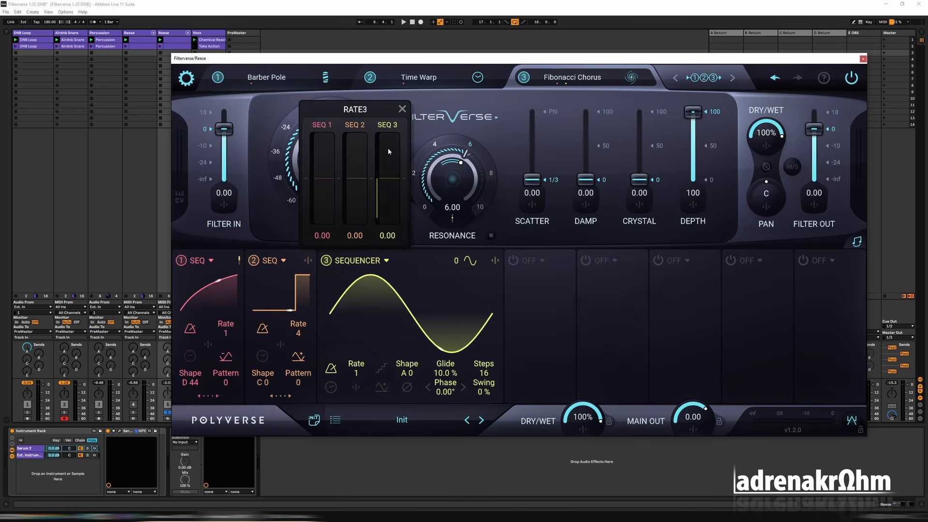
pyautogui.moveTo(328, 157); pyautogui.dragTo(321, 82)
pyautogui.click(356, 388)
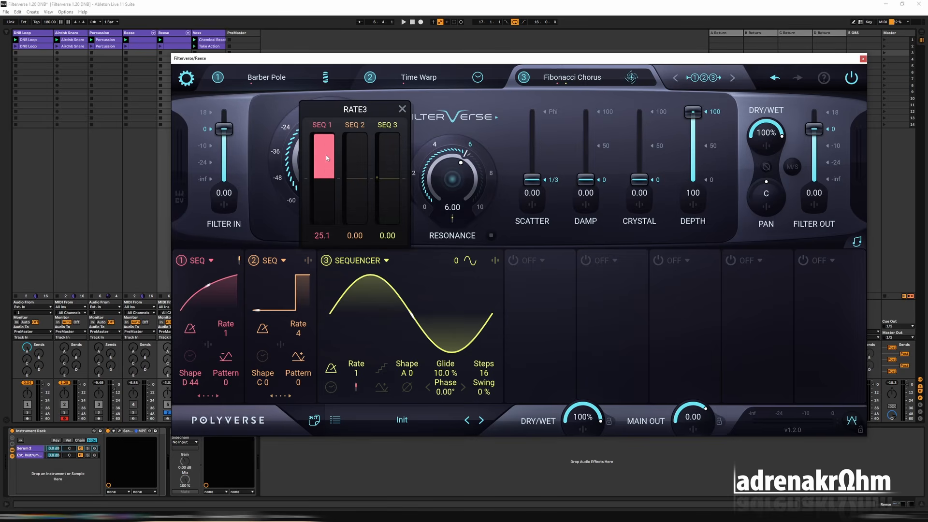
pyautogui.moveTo(325, 155); pyautogui.dragTo(329, 177)
pyautogui.press('space')
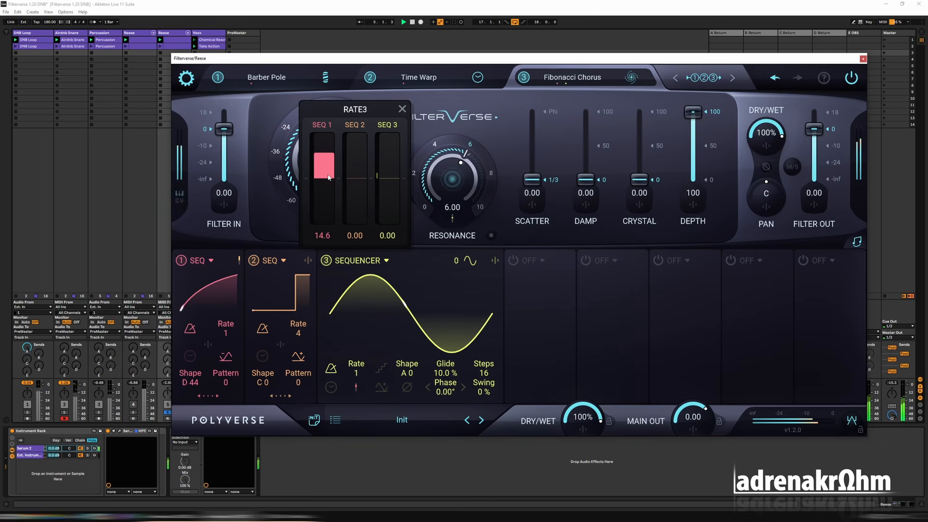
pyautogui.click(542, 244)
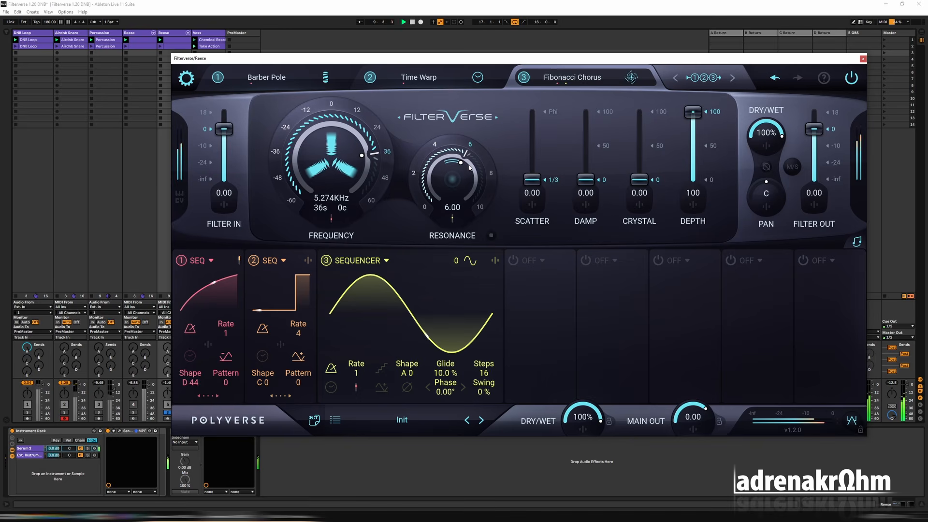
pyautogui.press('space')
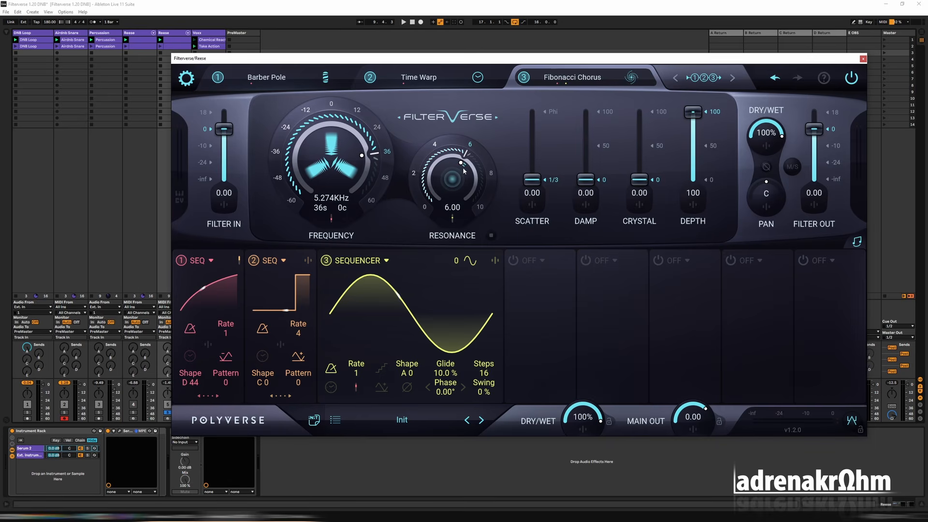
# Cross-modulate sequencer 3 with sequencer 1 at full positive amount during playback.
pyautogui.moveTo(436, 310)
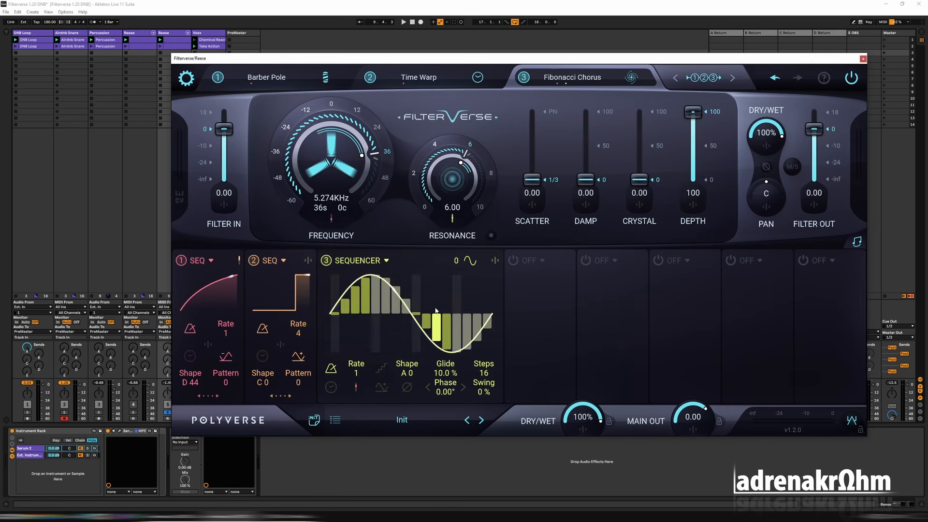
pyautogui.press('space')
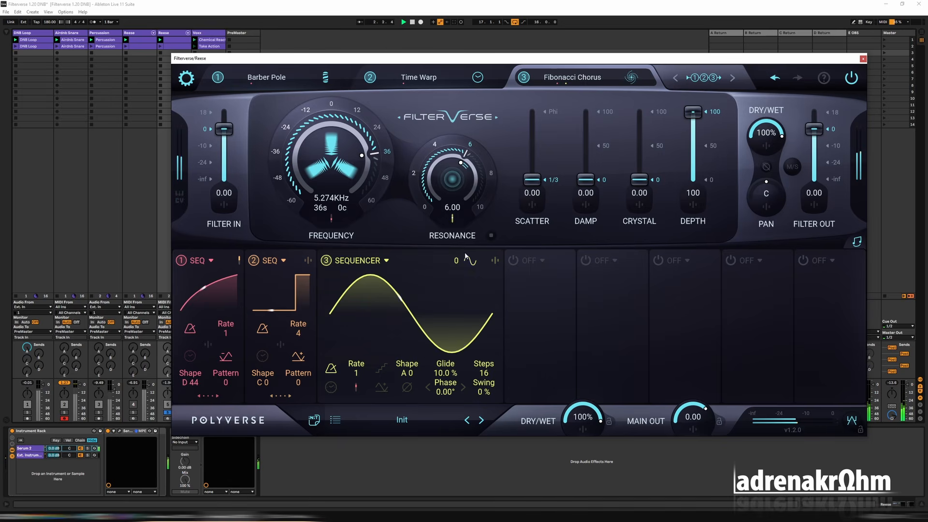
pyautogui.click(496, 261)
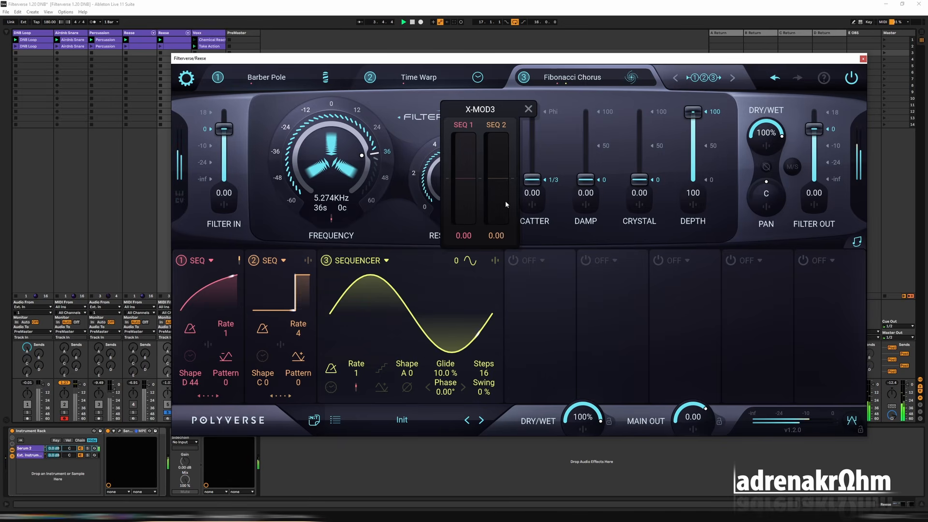
pyautogui.moveTo(463, 156); pyautogui.dragTo(468, 105)
pyautogui.click(390, 243)
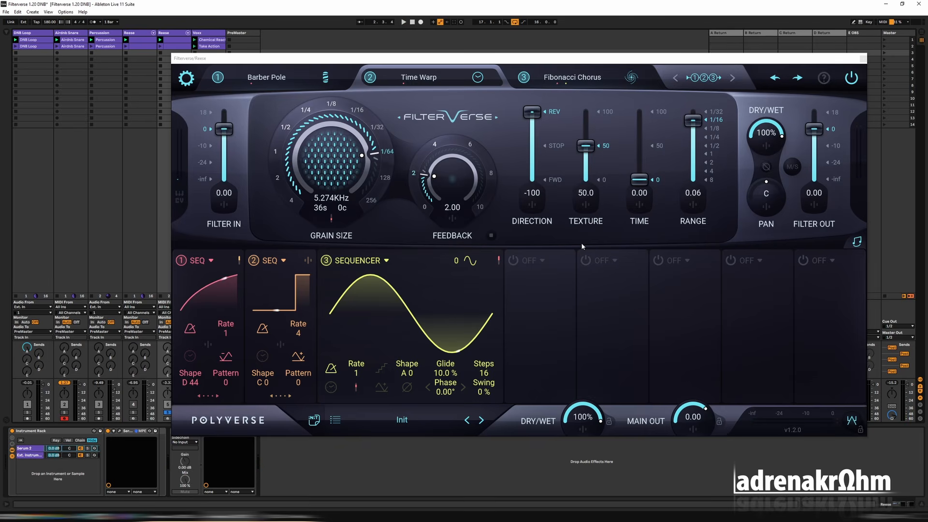
# Audition the patch, expand sequencer 2 and lower Fibonacci Chorus's Filter Out to -inf.
pyautogui.press('space')
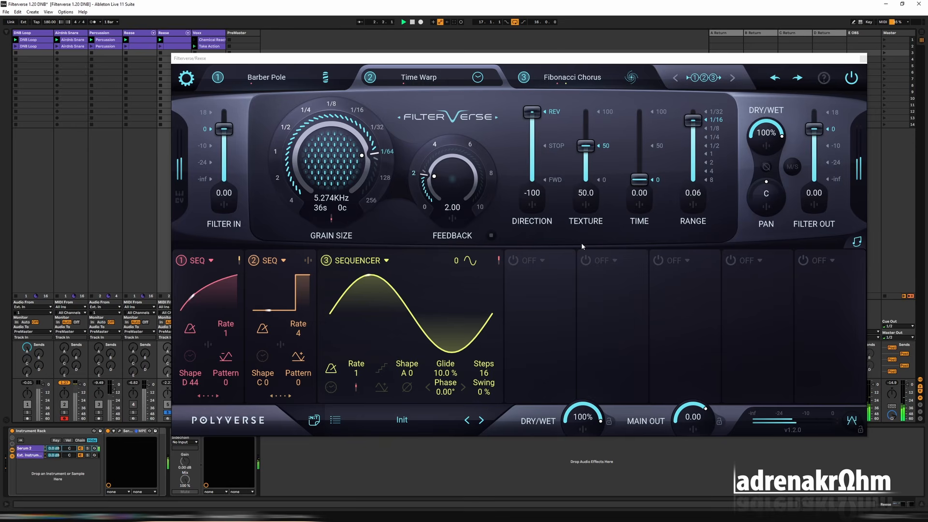
pyautogui.click(273, 392)
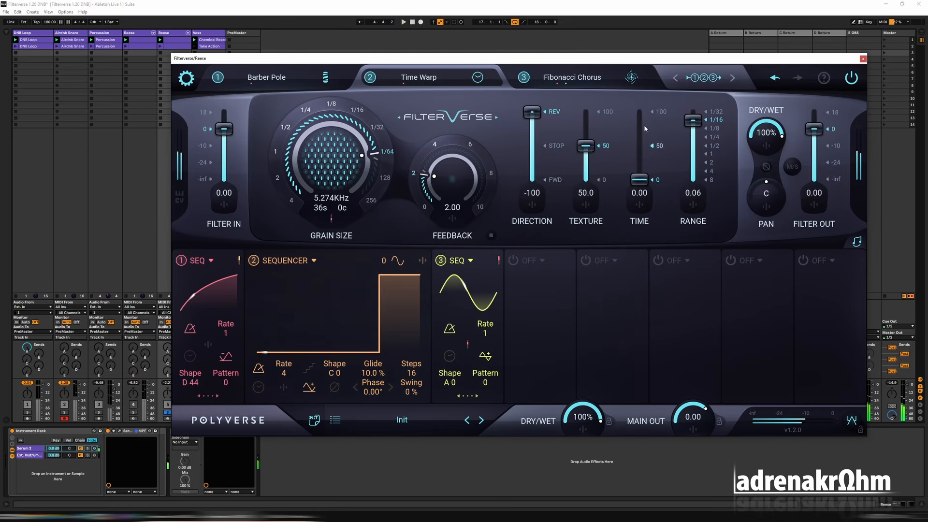
pyautogui.click(634, 77)
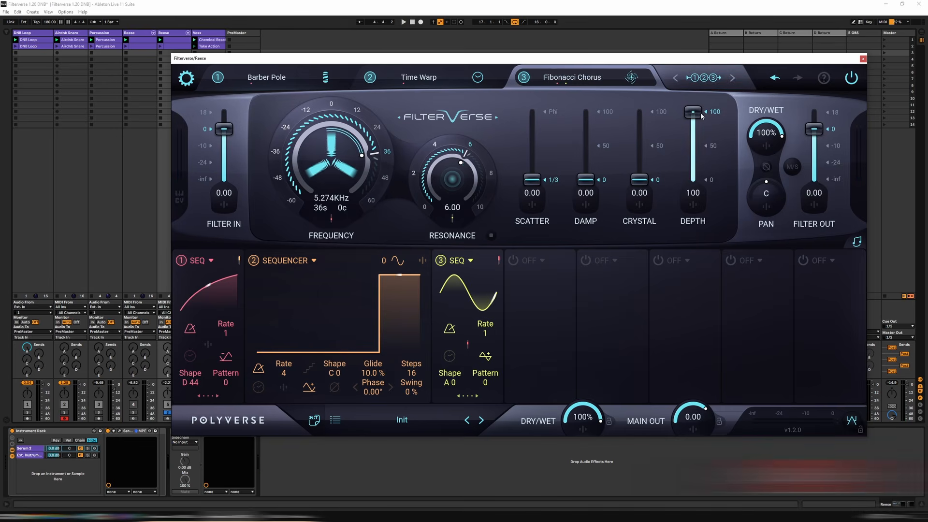
pyautogui.moveTo(815, 130); pyautogui.dragTo(816, 256)
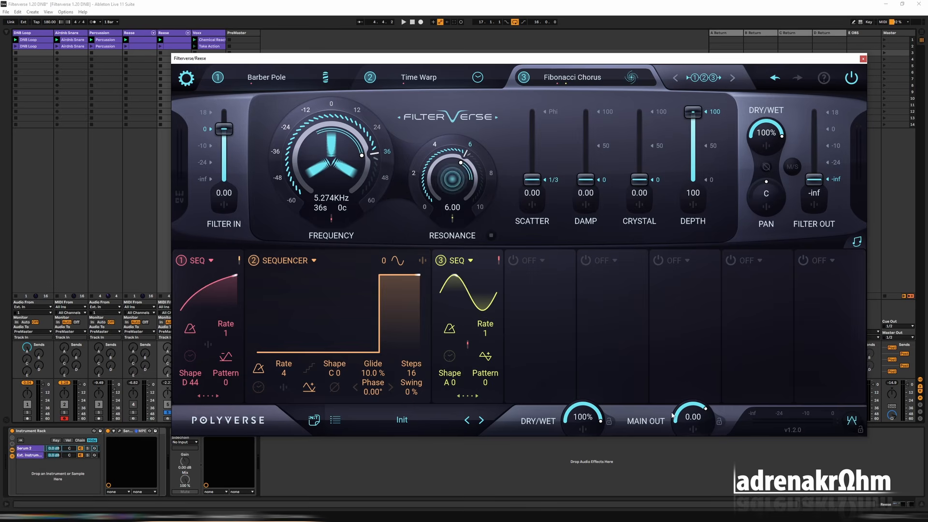
# Modulate Fibonacci Chorus's Filter Out with sequencer 1 at 80.
pyautogui.click(815, 205)
pyautogui.moveTo(777, 304); pyautogui.dragTo(784, 257)
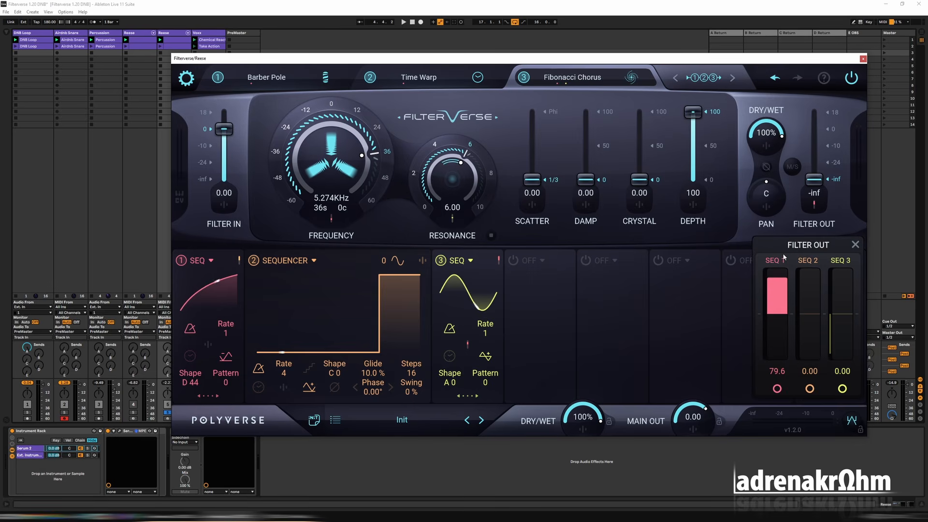
pyautogui.doubleClick(781, 376)
pyautogui.write('80')
pyautogui.press('Return')
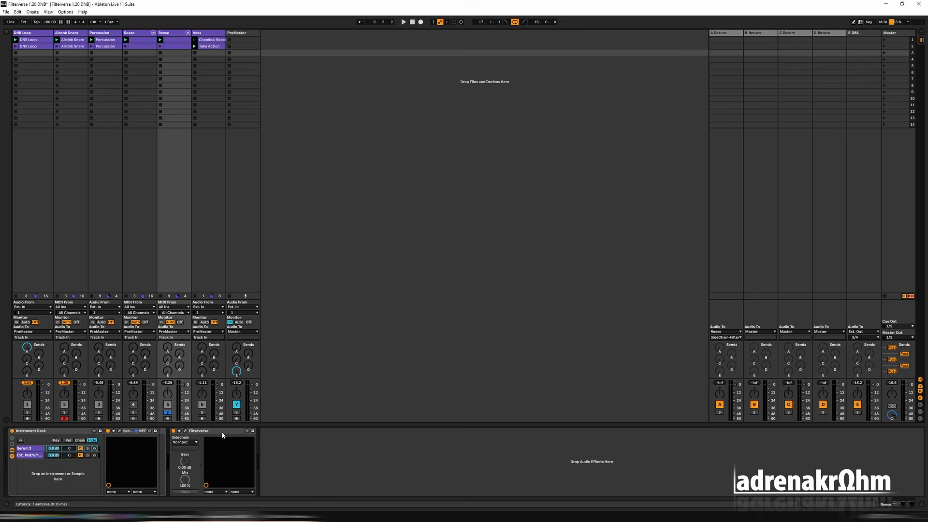
# Duplicate the Filterverse device on the second Reese track and open the copy.
pyautogui.click(223, 431)
pyautogui.hotkey('ctrl', 'd')
pyautogui.click(276, 431)
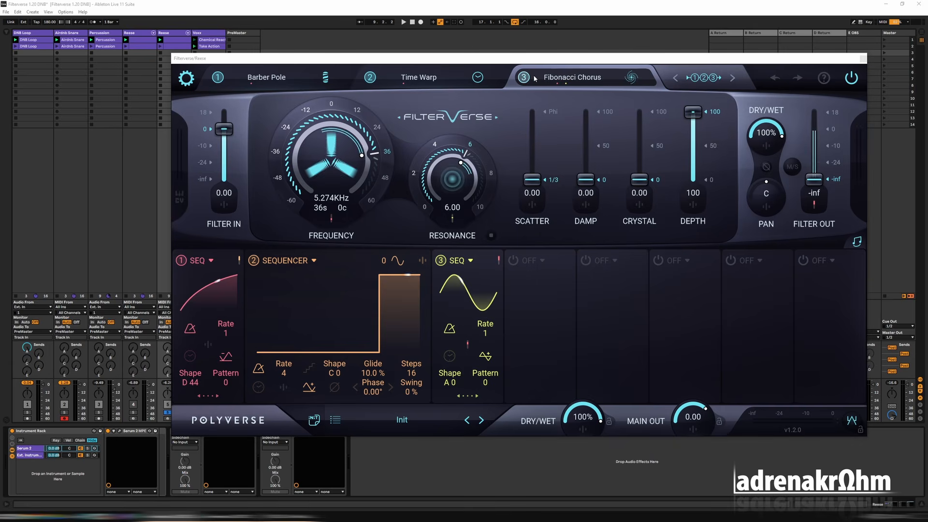
# Replace Barber Pole with Deep Phase in the first filter slot of the duplicated Filterverse.
pyautogui.click(419, 77)
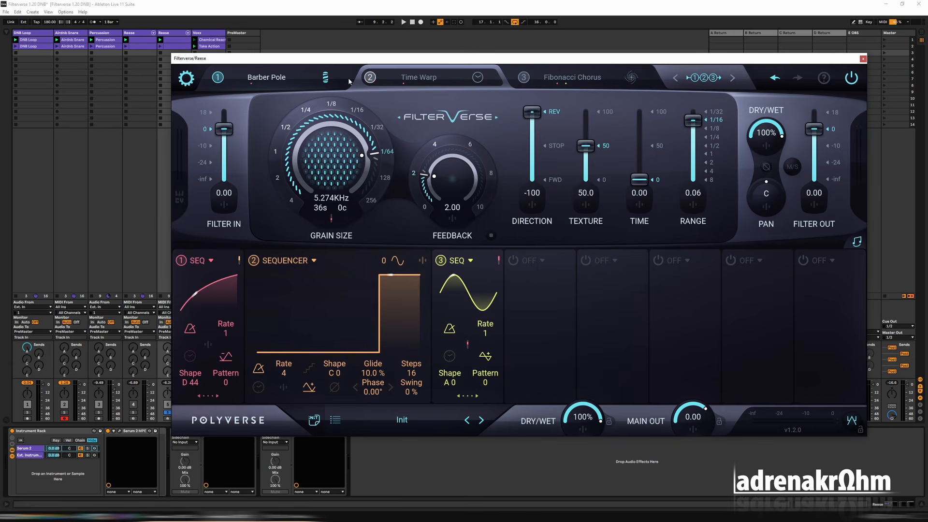
pyautogui.click(255, 79)
pyautogui.click(266, 79)
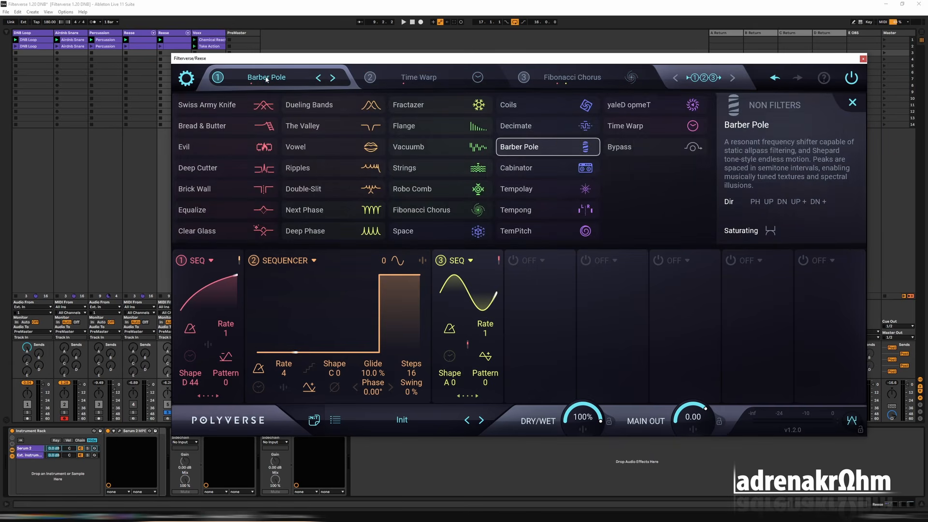
pyautogui.click(309, 231)
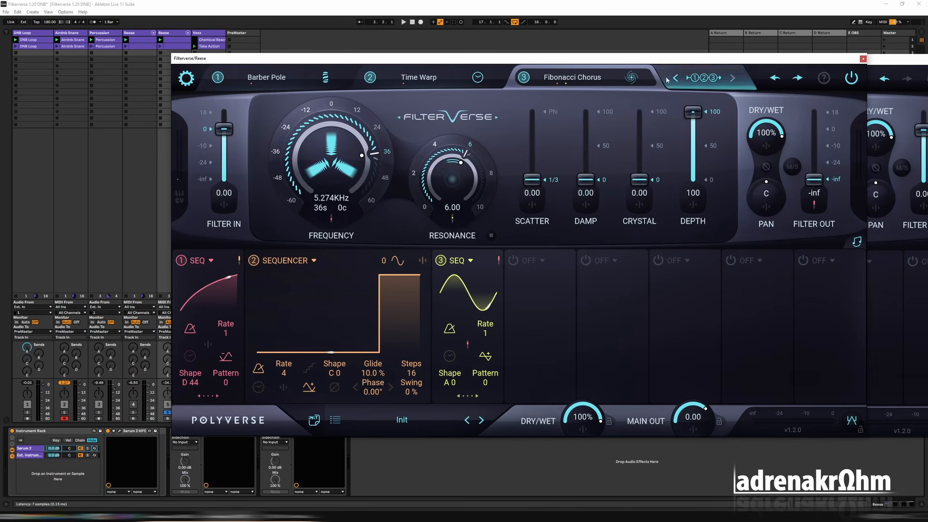
# Clear sequencer 1's Filter Out modulation in the original Filterverse's Fibonacci Chorus and raise Filter Out to 0.
pyautogui.moveTo(664, 62); pyautogui.dragTo(525, 76)
pyautogui.click(737, 238)
pyautogui.doubleClick(708, 331)
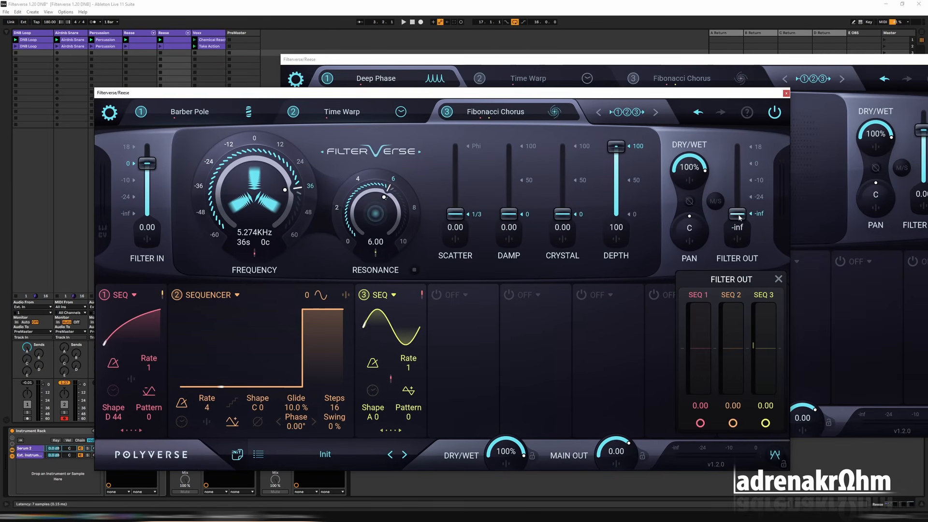
pyautogui.moveTo(735, 225); pyautogui.dragTo(748, 166)
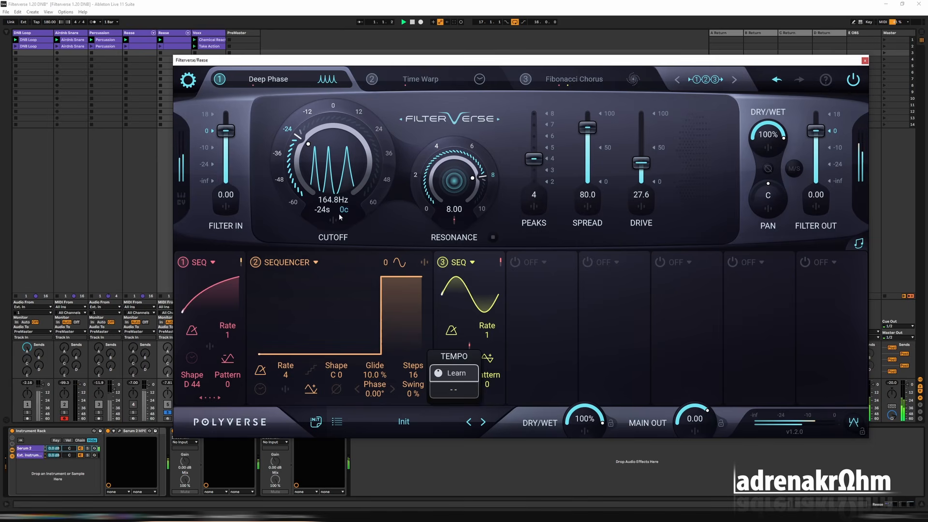
# Modulate Deep Phase's Cutoff with sequencer 1 at 58.1 and set Peaks to 7 in the duplicate.
pyautogui.click(333, 220)
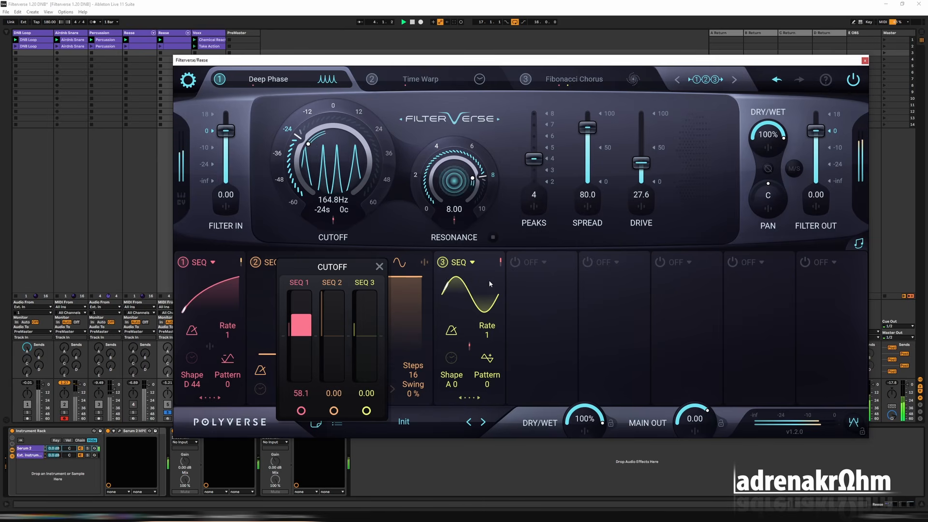
pyautogui.click(547, 127)
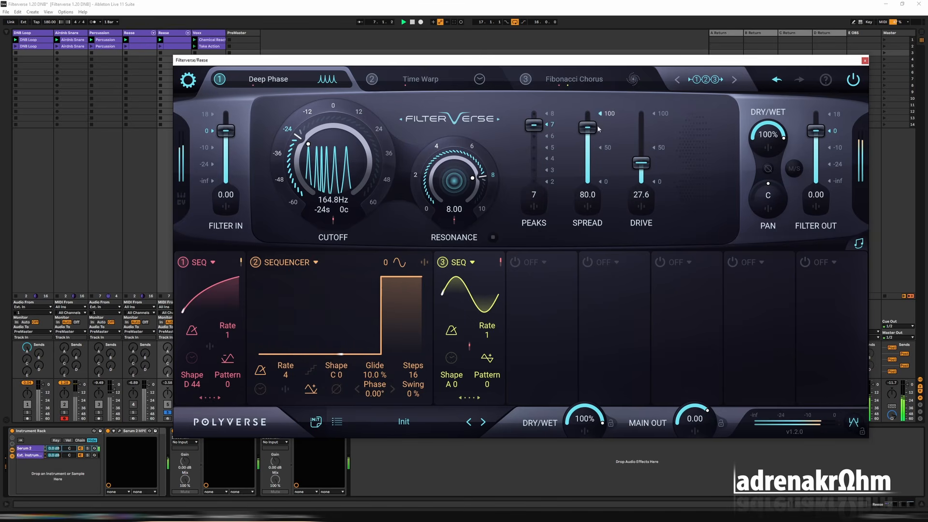
# Set Deep Phase's Spread to 100 and modulate it with sequencer 1 at -51.5.
pyautogui.moveTo(599, 129); pyautogui.dragTo(588, 106)
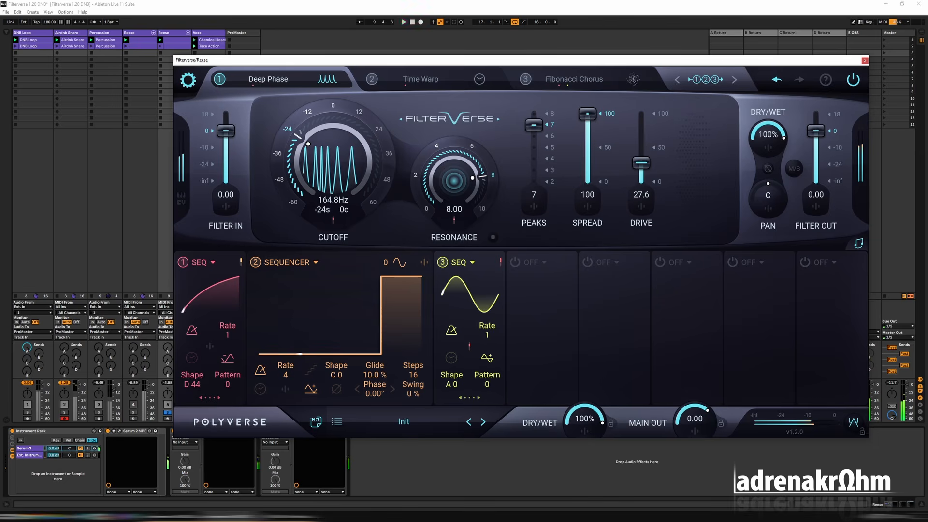
pyautogui.click(590, 214)
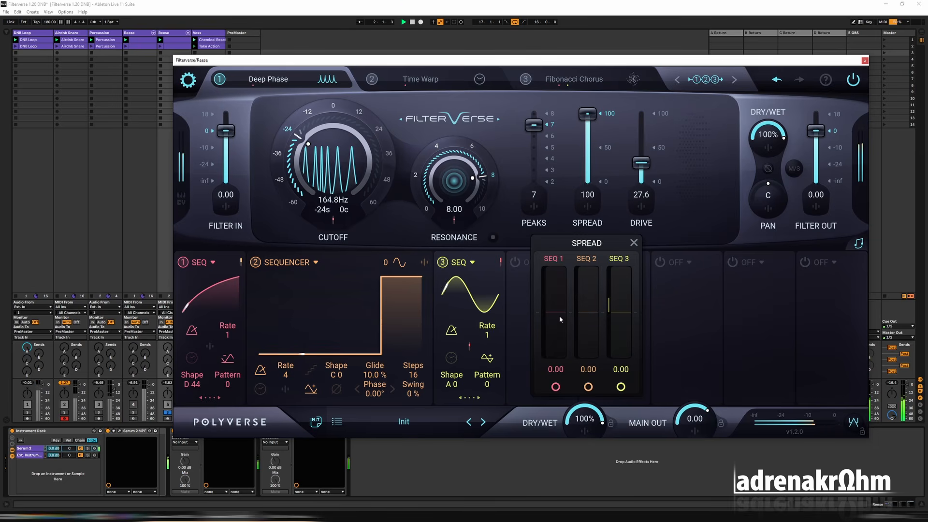
pyautogui.moveTo(559, 315); pyautogui.dragTo(561, 344)
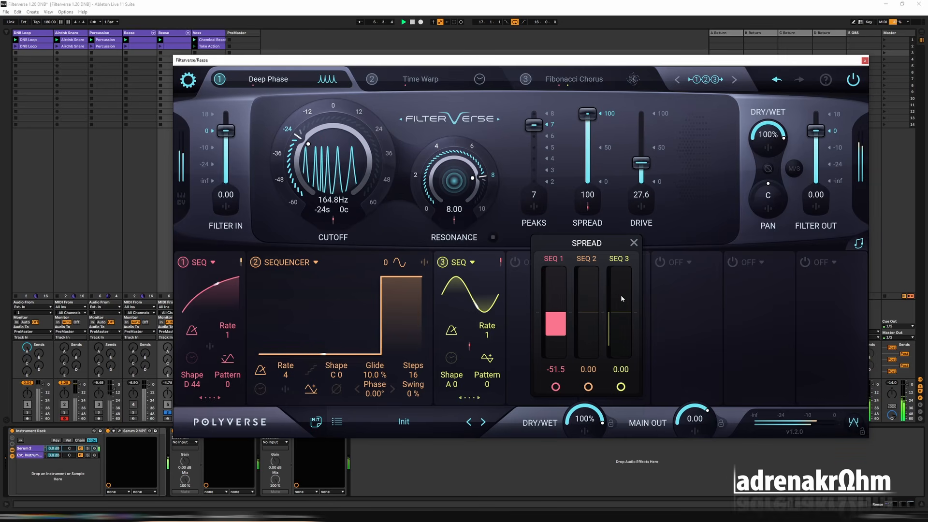
# Set Deep Phase's Drive to 0 and remove sequencer 1's modulation from its Resonance.
pyautogui.moveTo(643, 164); pyautogui.dragTo(646, 200)
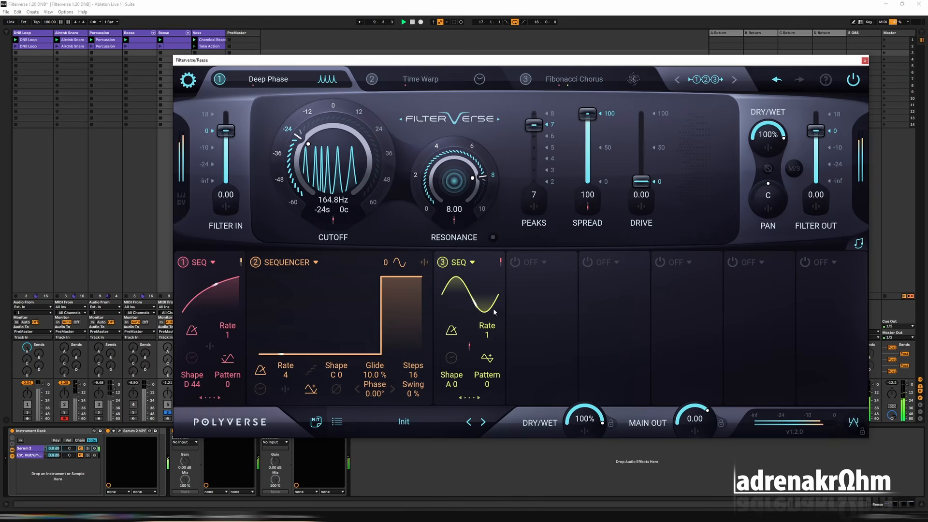
pyautogui.click(453, 220)
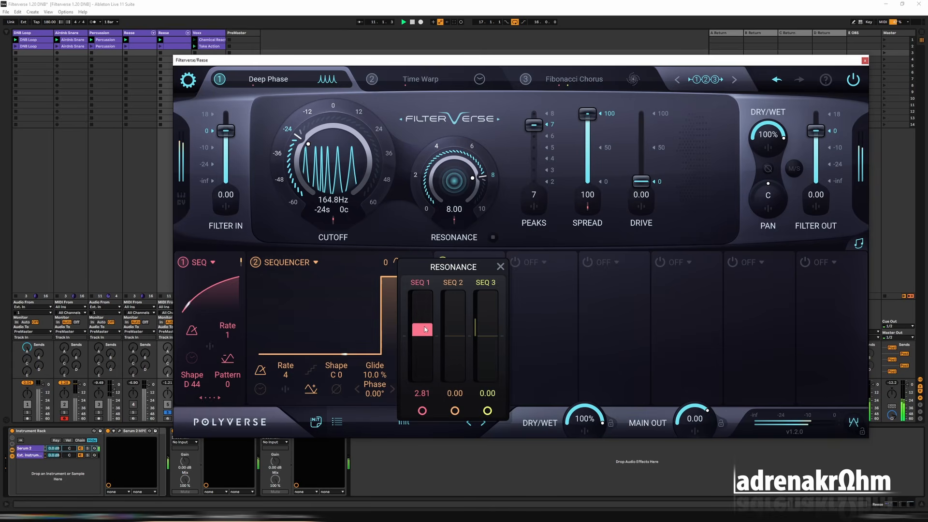
pyautogui.click(410, 236)
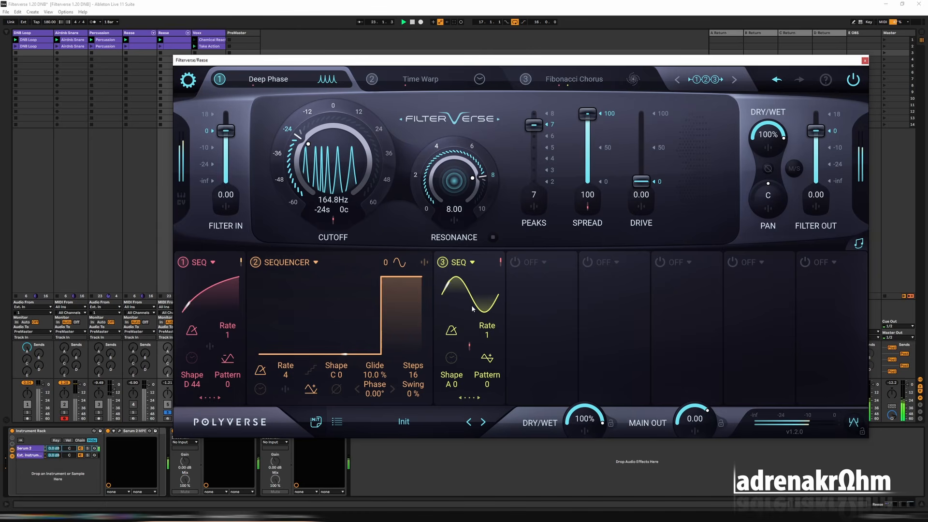
# Replace Time Warp with Space in the second filter slot and clear sequencer 1's modulation of its Cutoff.
pyautogui.click(381, 82)
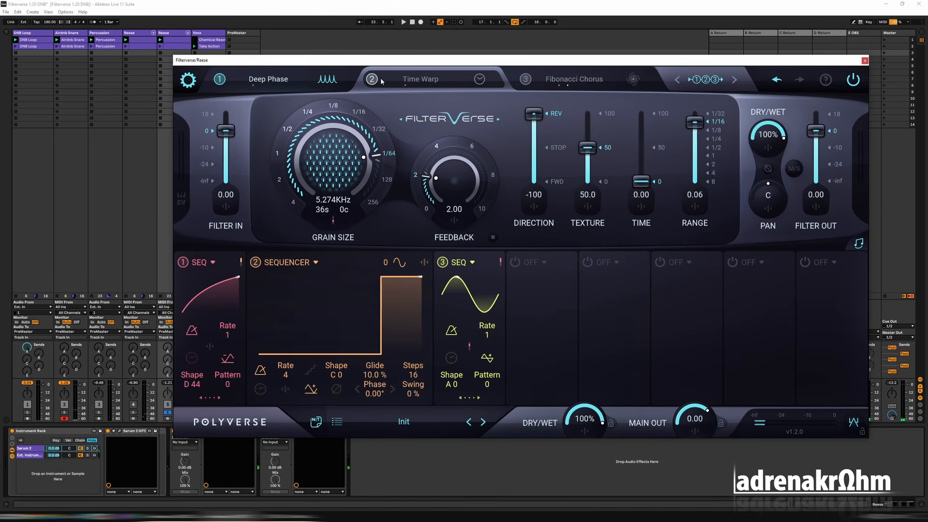
pyautogui.click(401, 81)
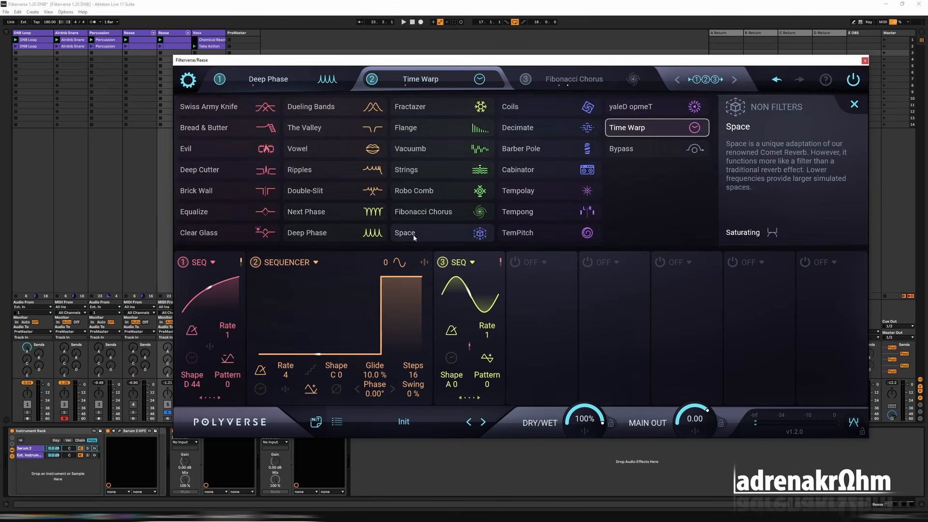
pyautogui.click(444, 232)
pyautogui.click(333, 220)
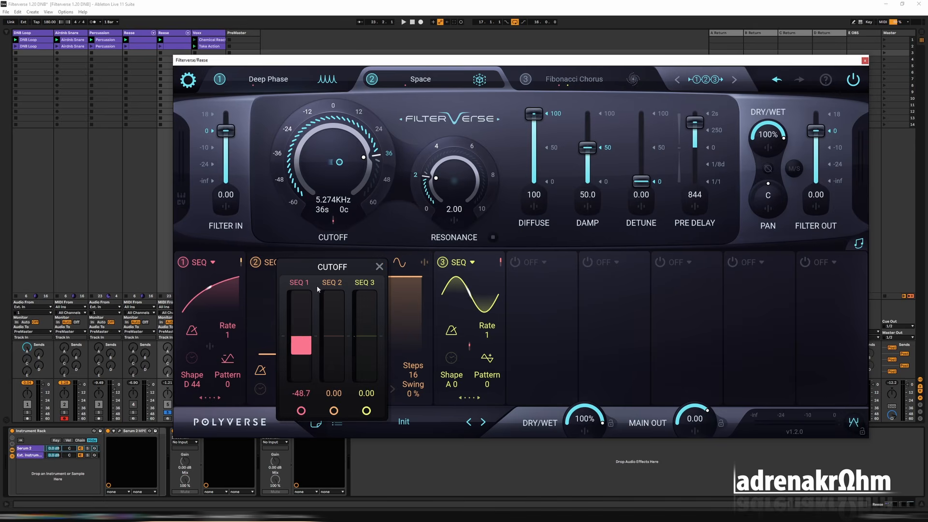
pyautogui.doubleClick(302, 340)
pyautogui.click(392, 227)
# Set Space to 21.7% Dry/Wet, 31.35 Hz Cutoff, 0 Diffuse, 20.4 Damp, 50 Detune and 0 Pre Delay.
pyautogui.moveTo(755, 136); pyautogui.dragTo(751, 170)
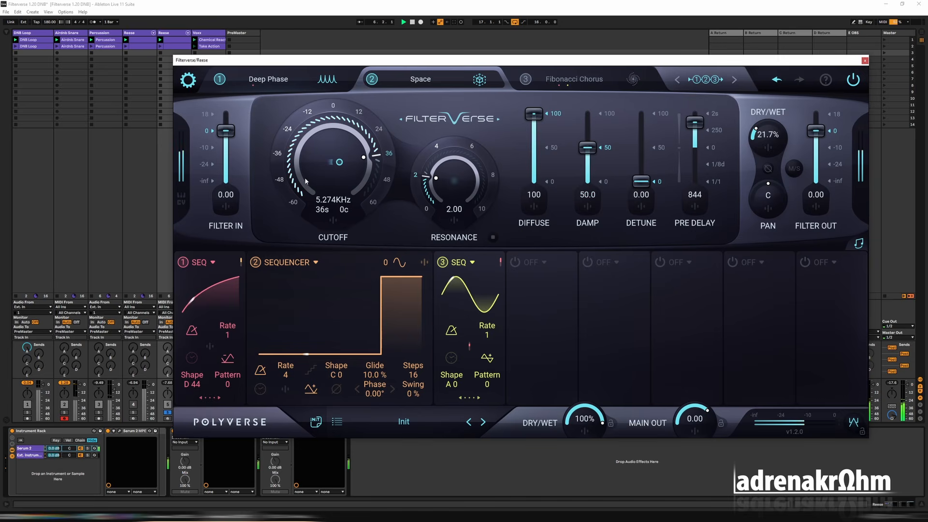
pyautogui.moveTo(296, 179); pyautogui.dragTo(305, 179)
pyautogui.moveTo(534, 114); pyautogui.dragTo(533, 305)
pyautogui.moveTo(587, 147); pyautogui.dragTo(588, 168)
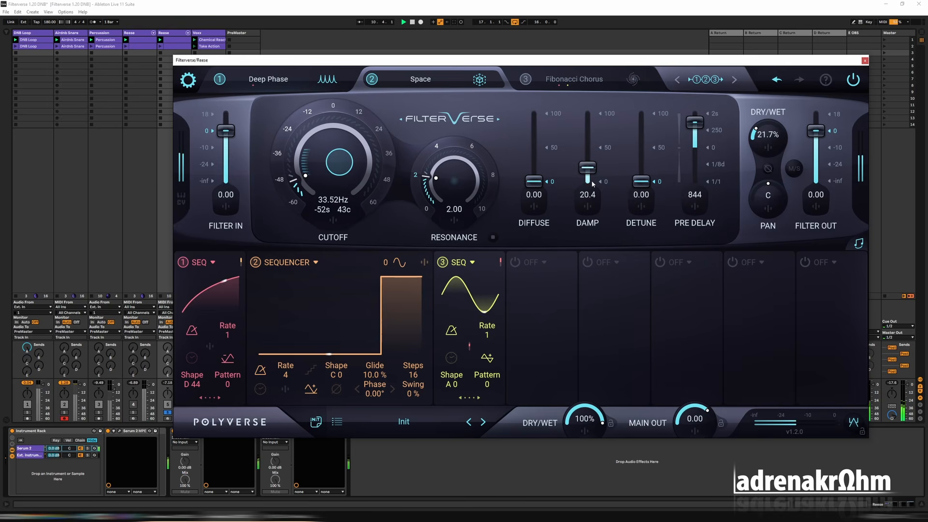
pyautogui.click(659, 152)
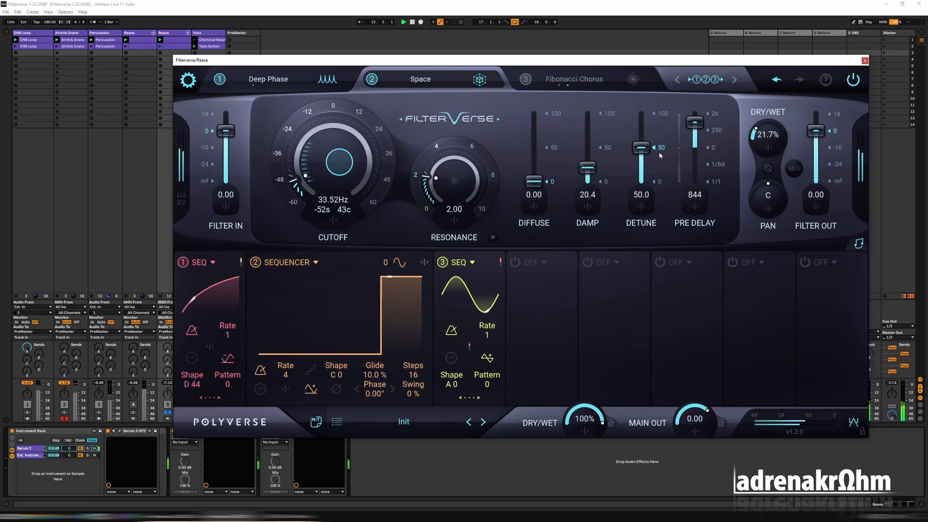
pyautogui.click(717, 156)
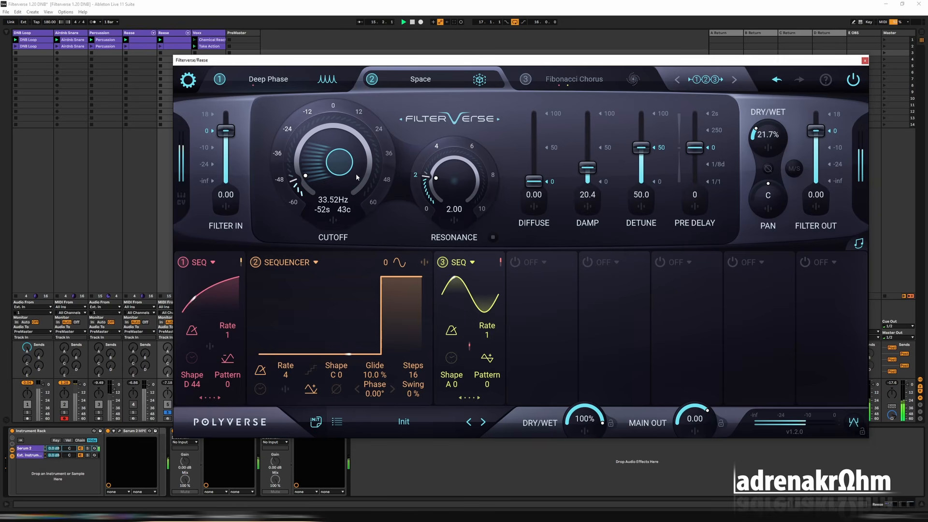
pyautogui.click(301, 183)
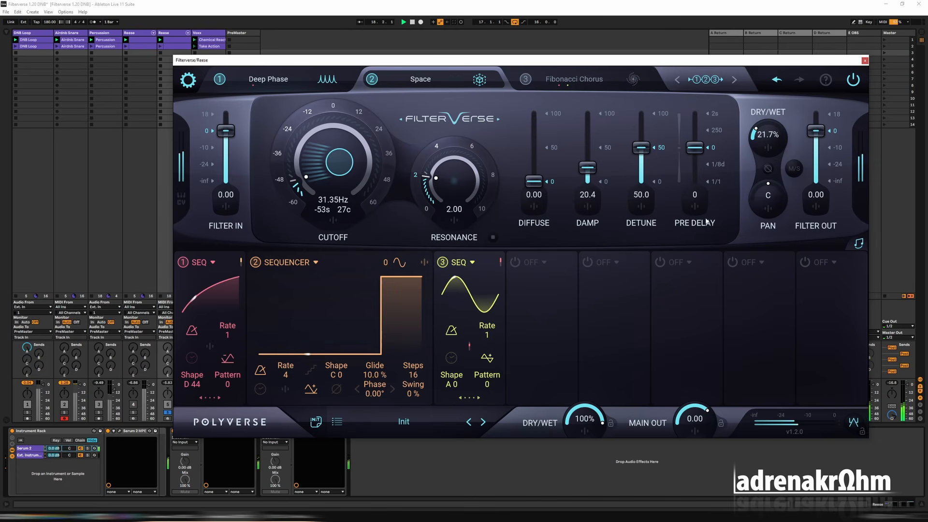
# Review the duplicate's Fibonacci Chorus, Space and Deep Phase settings.
pyautogui.click(578, 80)
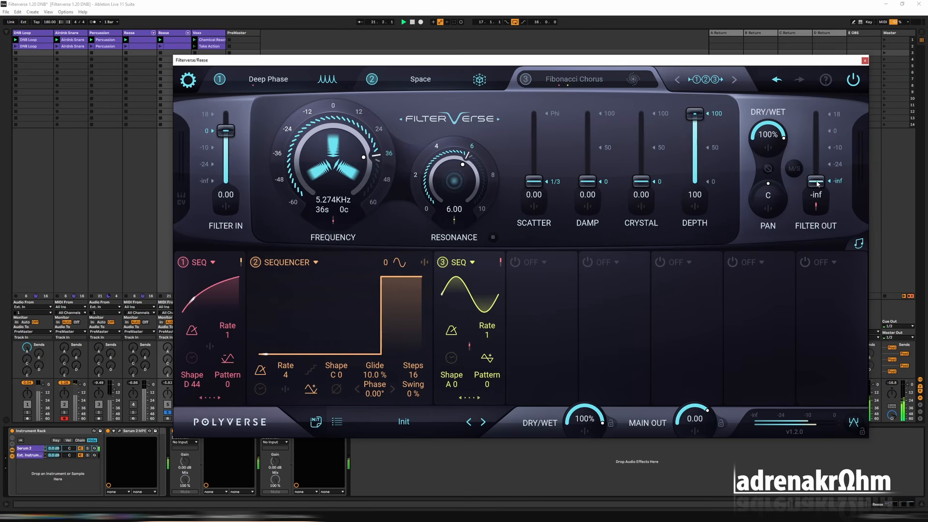
pyautogui.click(372, 79)
pyautogui.click(268, 79)
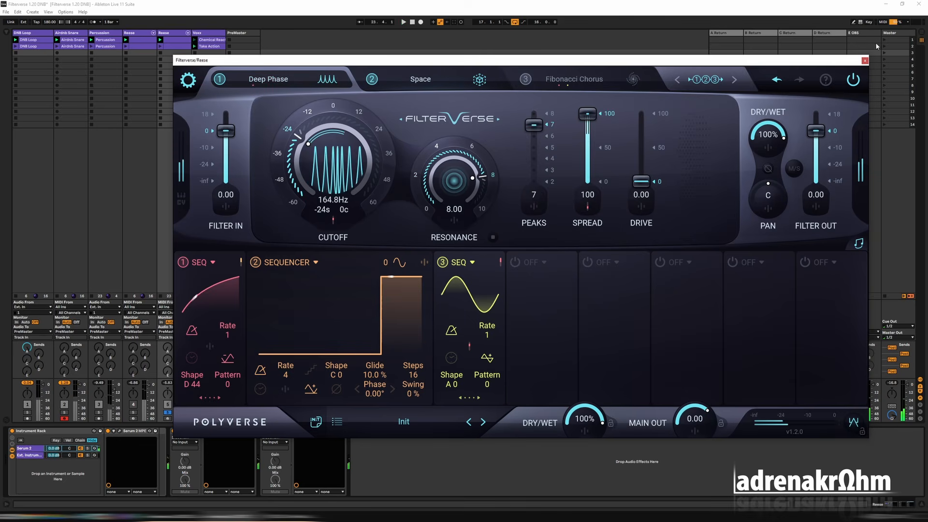
# Close the duplicate's window and restore the original Filterverse's Filter Out to -inf with sequencer 1 modulating it.
pyautogui.click(865, 61)
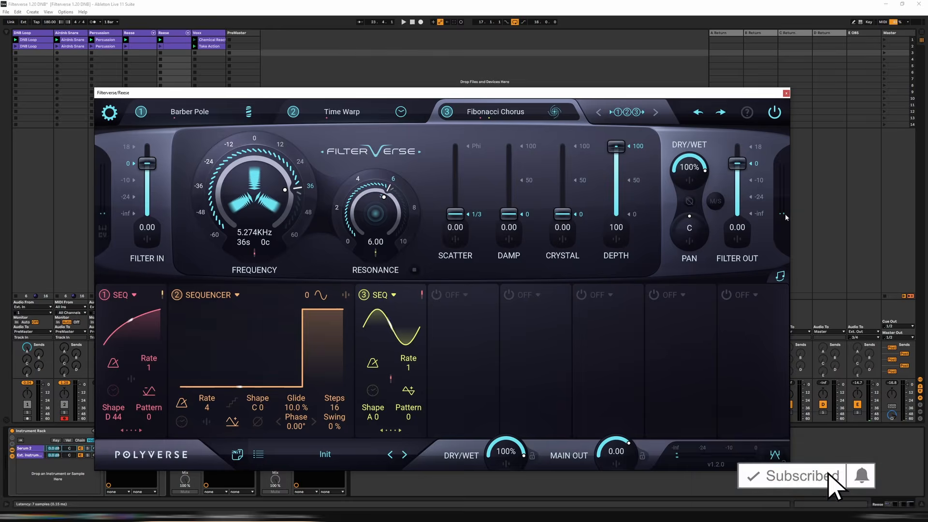
pyautogui.click(738, 239)
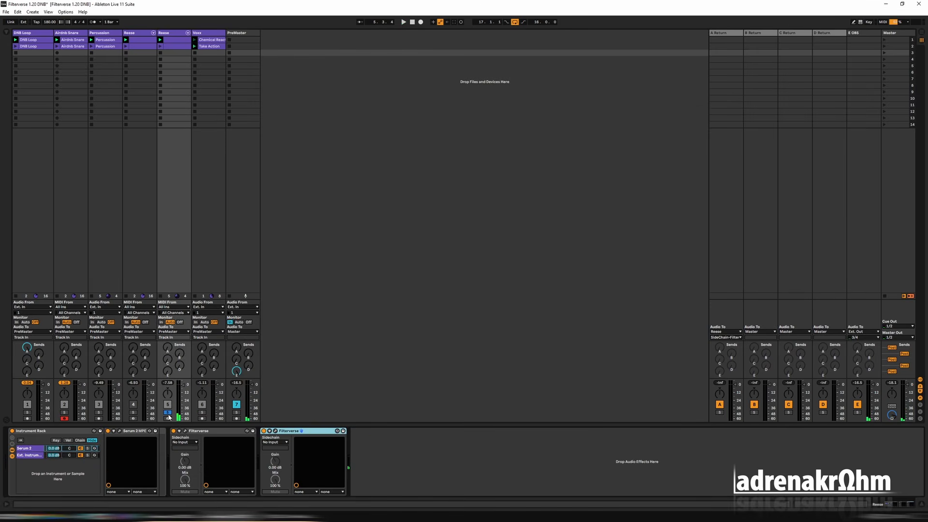
# Unsolo the second Reese track, activate the first Reese track and launch the first scene.
pyautogui.click(168, 413)
pyautogui.click(133, 406)
pyautogui.click(885, 39)
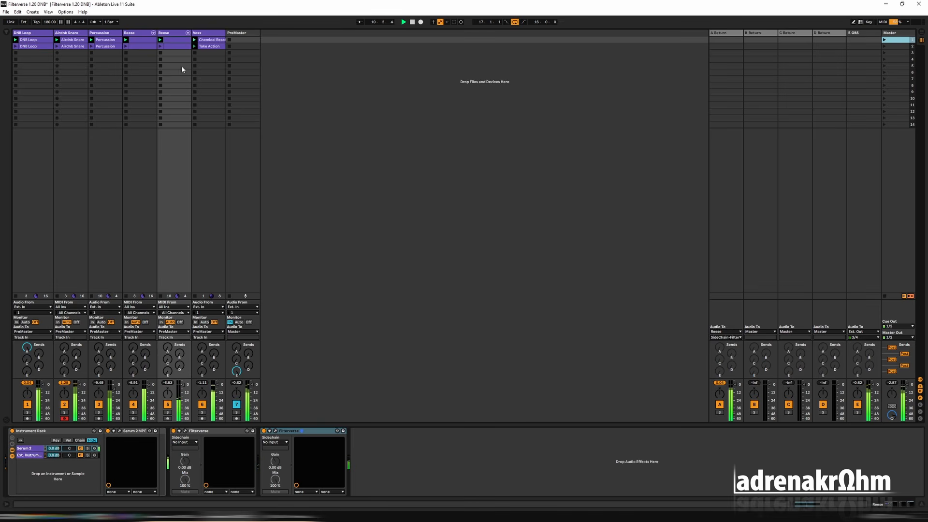
# Compare the second Reese track with the Ext. Instrument chain's Pitch device off and on, and stop playback.
pyautogui.click(169, 33)
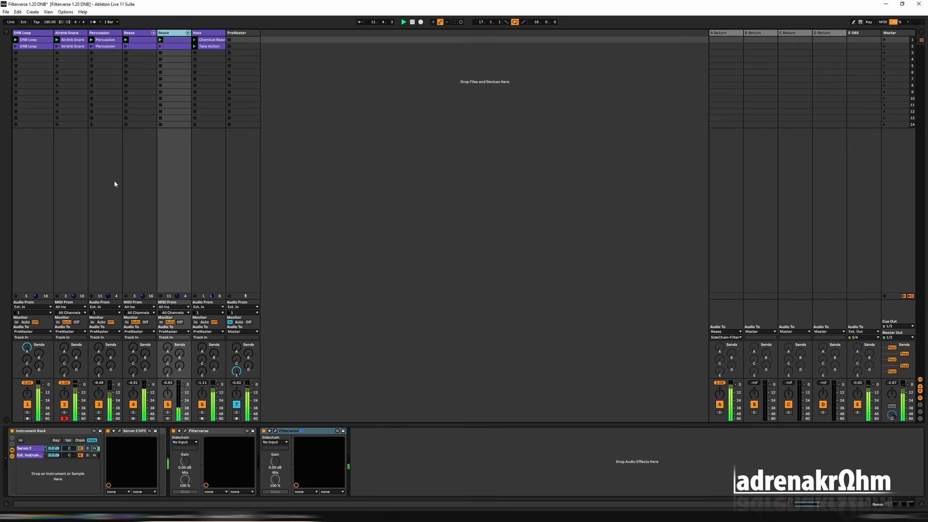
pyautogui.click(30, 456)
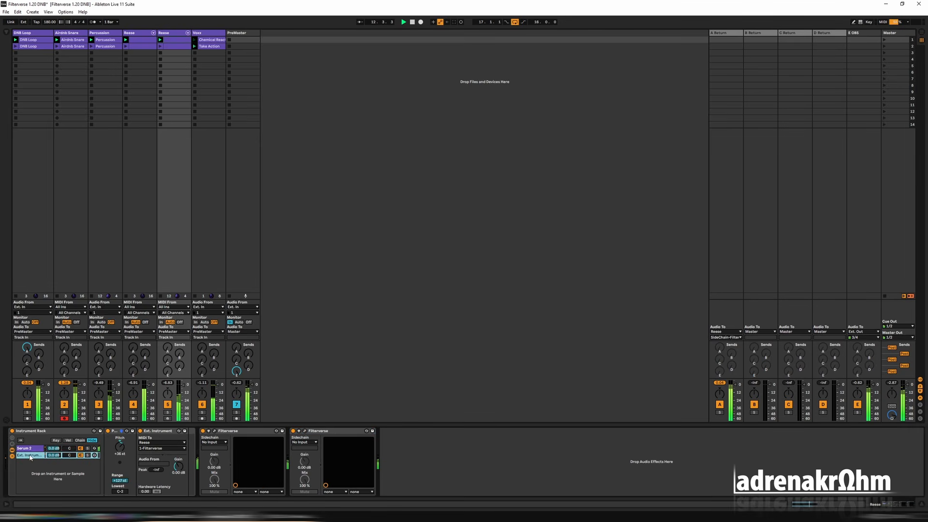
pyautogui.click(107, 431)
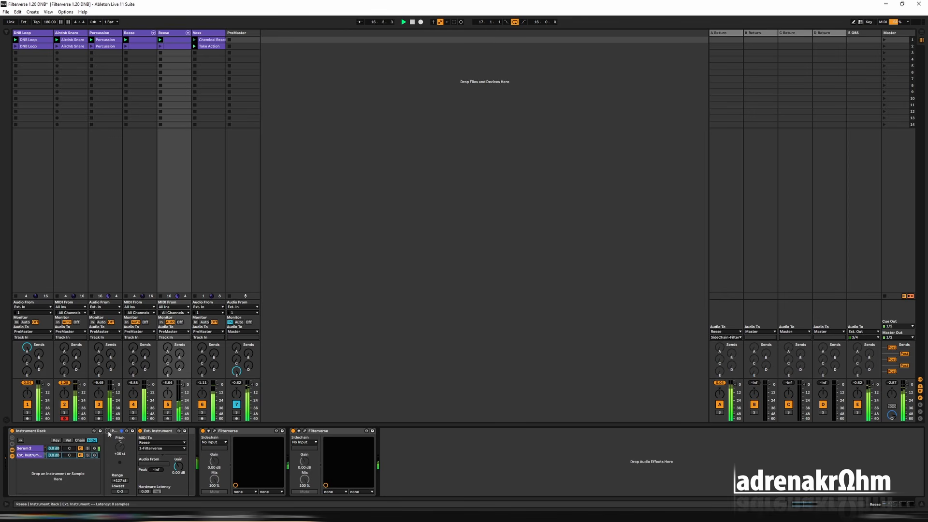
pyautogui.click(108, 431)
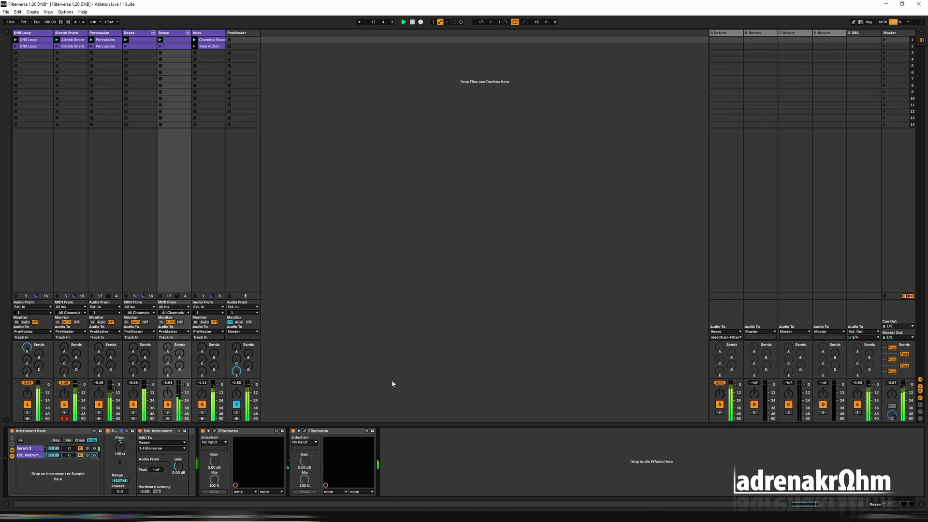
pyautogui.press('space')
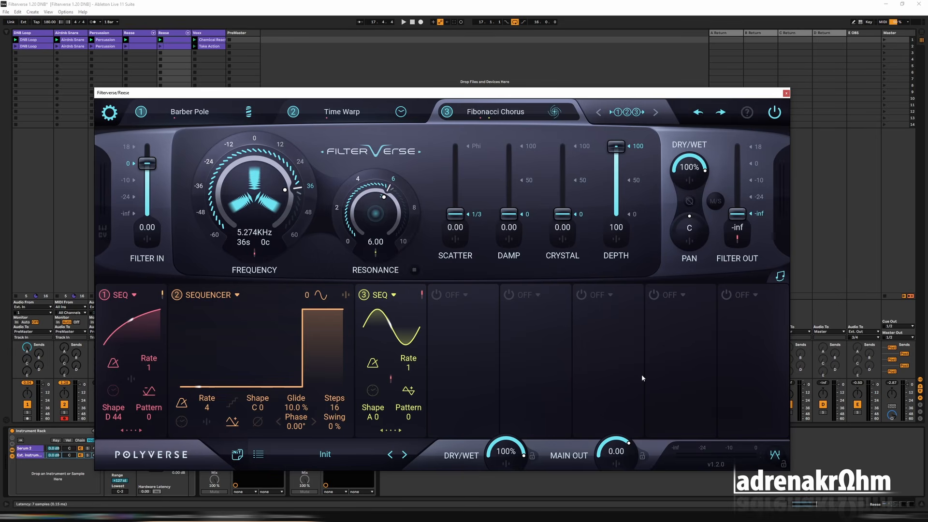